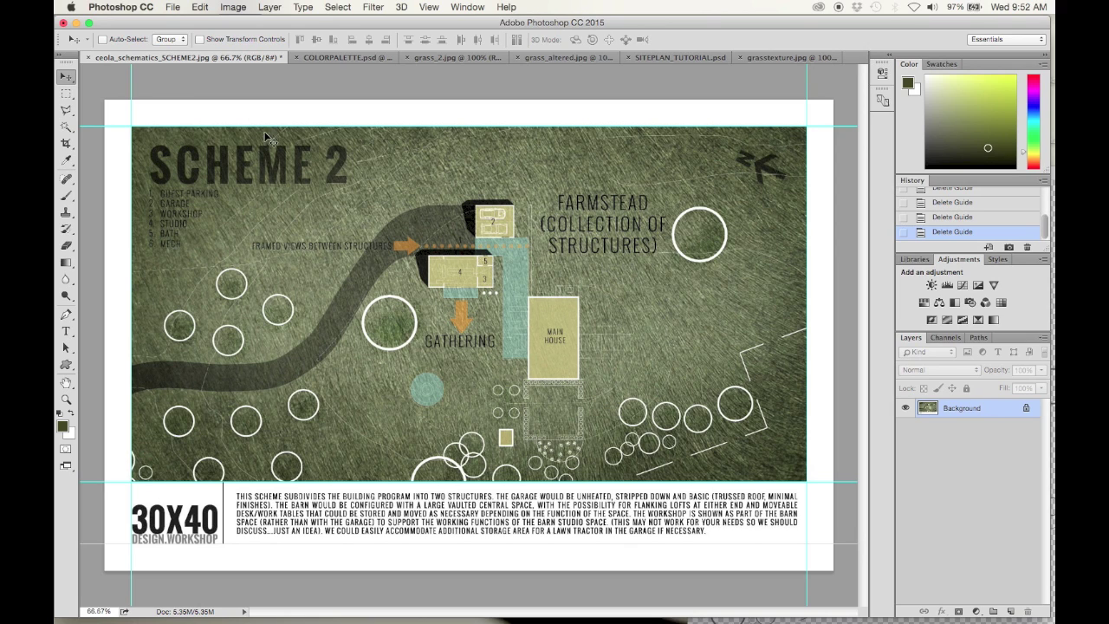
Step: In SITEPLAN_TUTORIAL.psd, make the scheme description text layer visible in the title block
{"action": "left_click", "coordinate": [665, 59]}
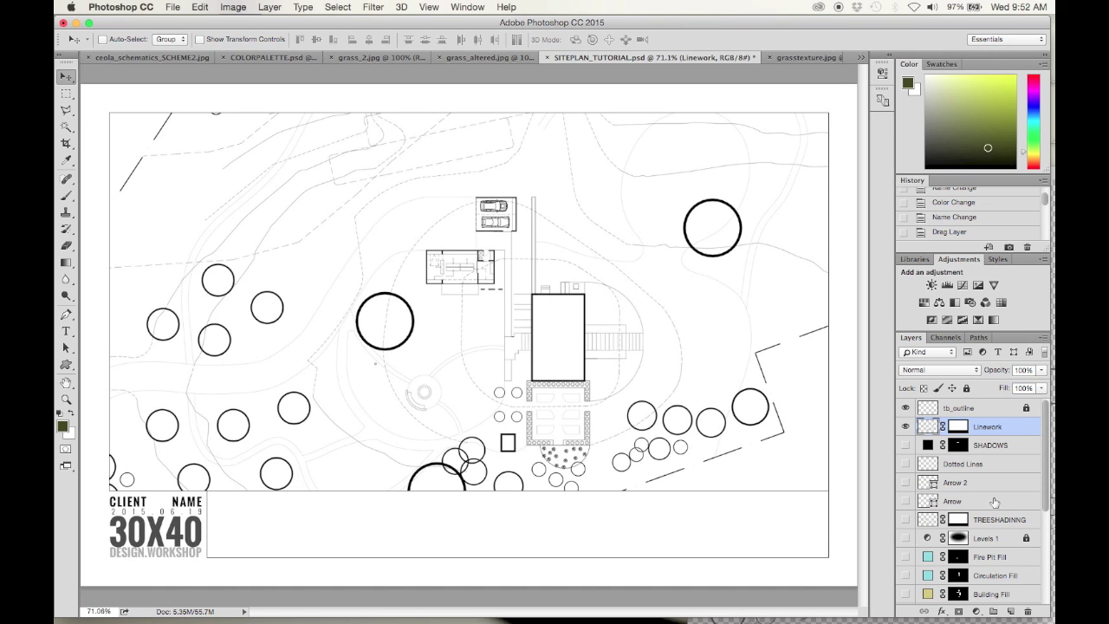
{"action": "scroll", "coordinate": [992, 542], "scroll_direction": "down", "scroll_amount": 5}
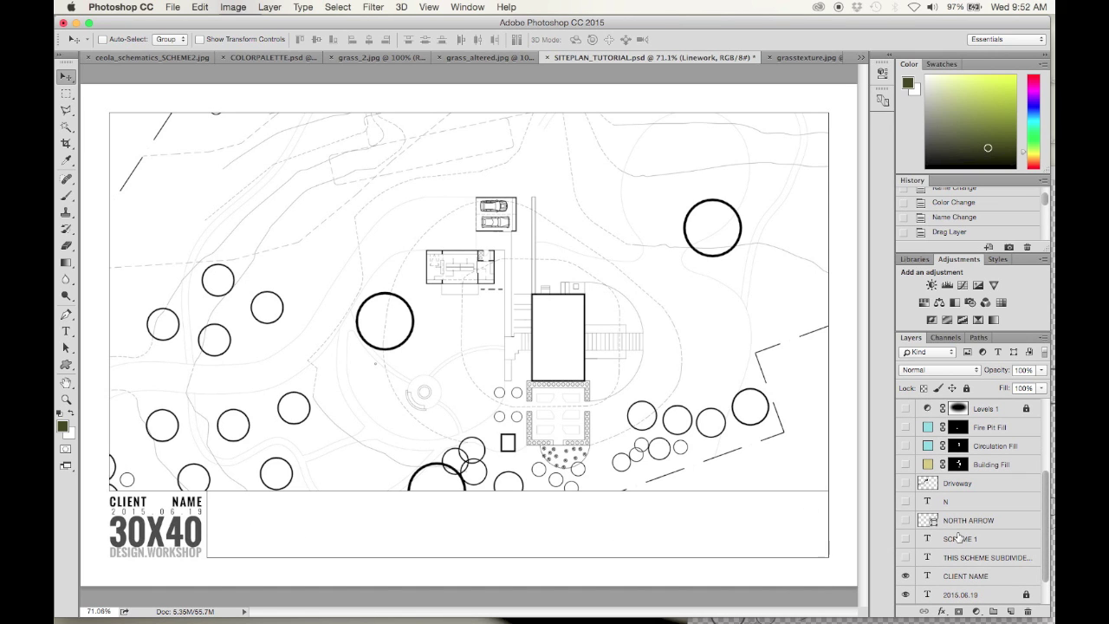
{"action": "left_click", "coordinate": [906, 558]}
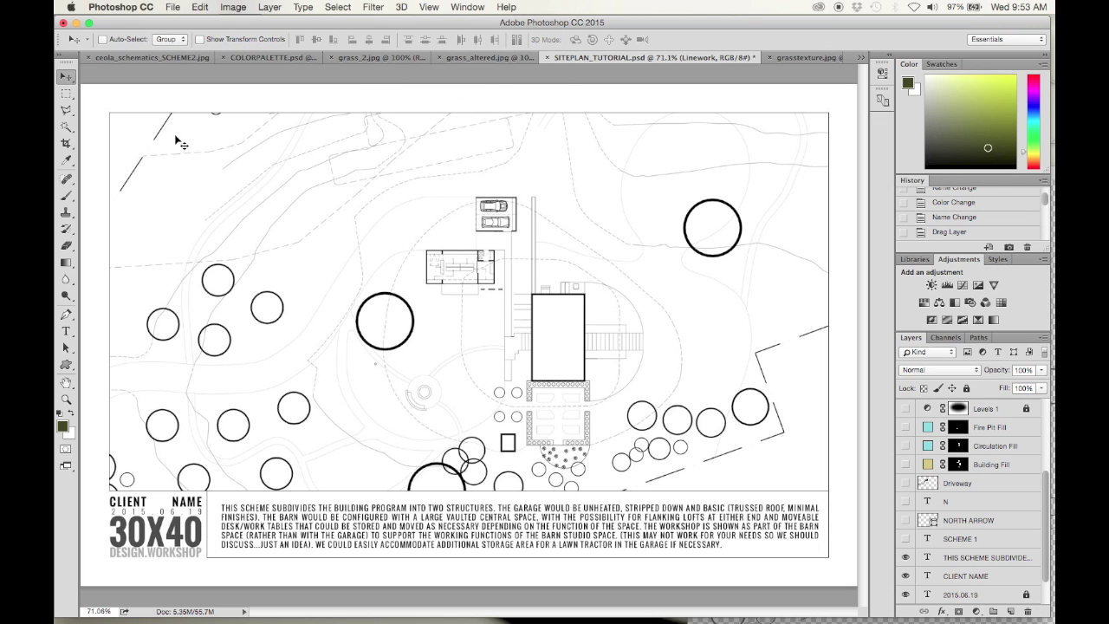
Step: Compare the plan with the finished SCHEME2 example, then bring up the grass_2.jpg photo
{"action": "left_click", "coordinate": [160, 59]}
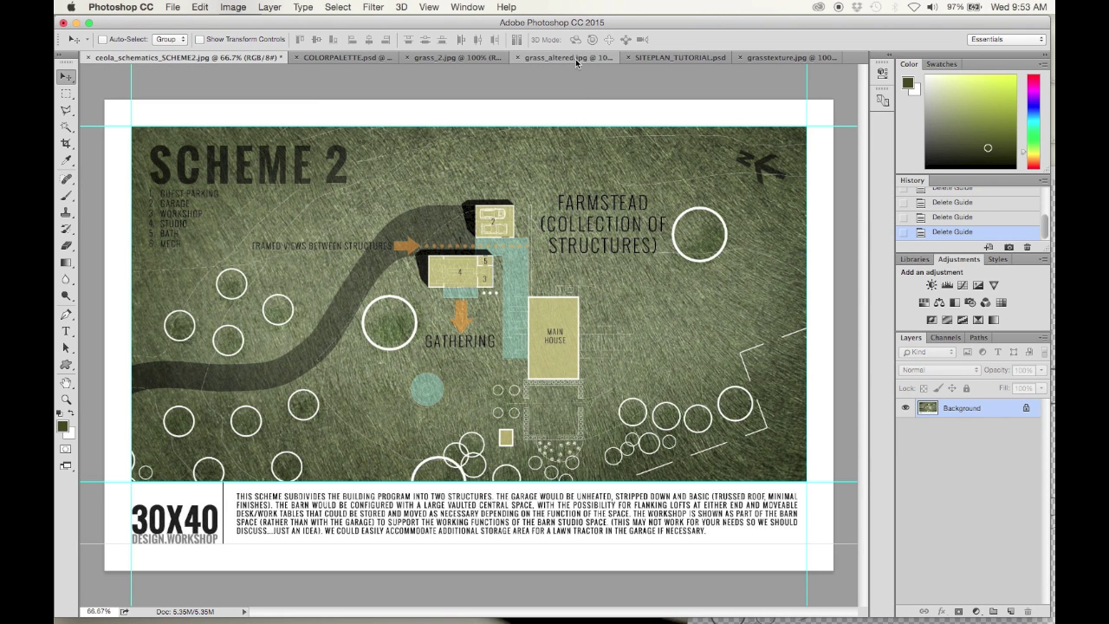
{"action": "left_click", "coordinate": [670, 58]}
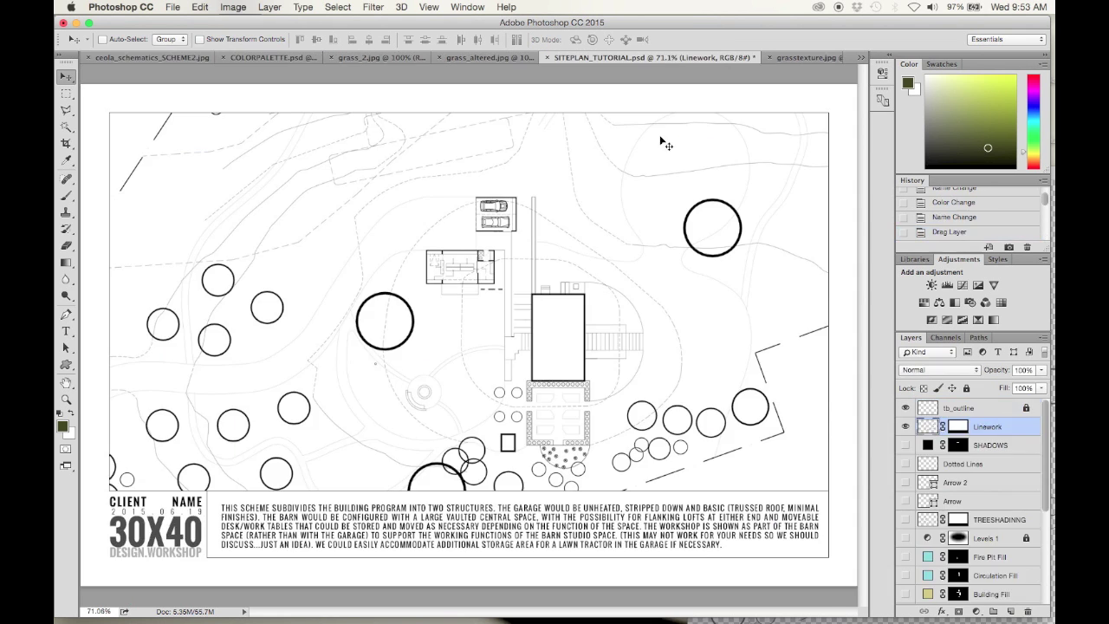
{"action": "left_click", "coordinate": [369, 60]}
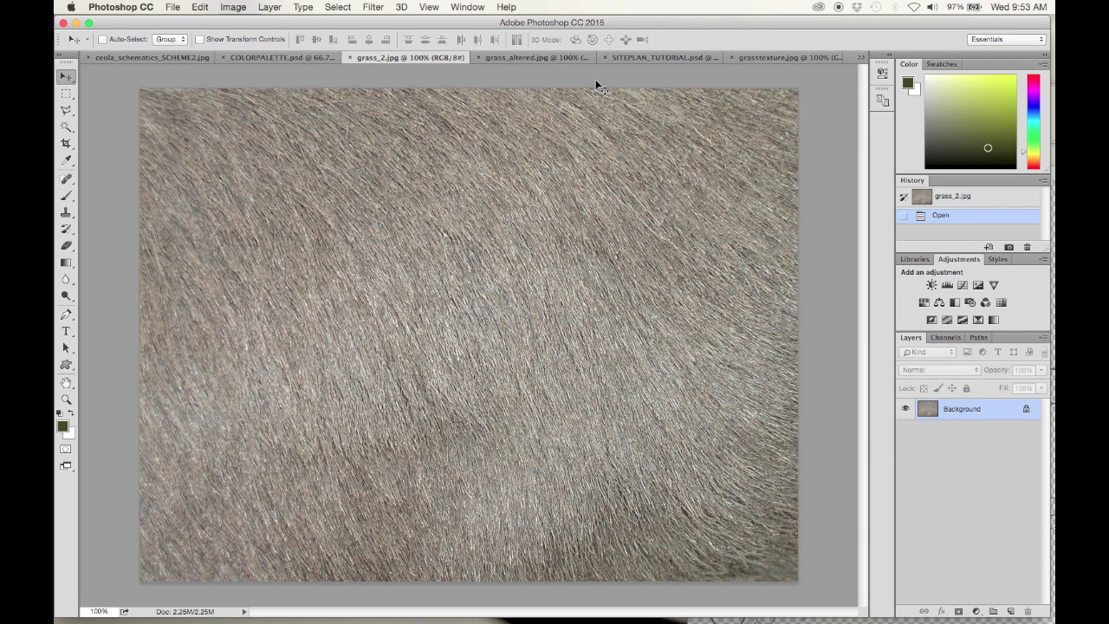
Step: Tint grass_2.jpg with an olive green Solid Color fill layer at reduced opacity
{"action": "left_click", "coordinate": [765, 58]}
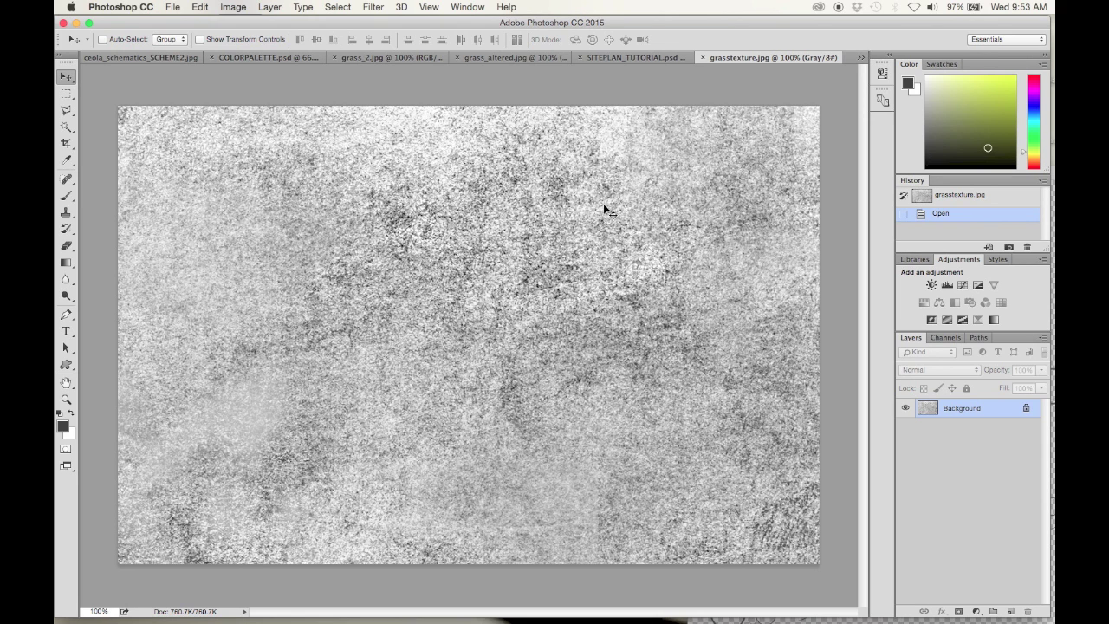
{"action": "left_click", "coordinate": [384, 57]}
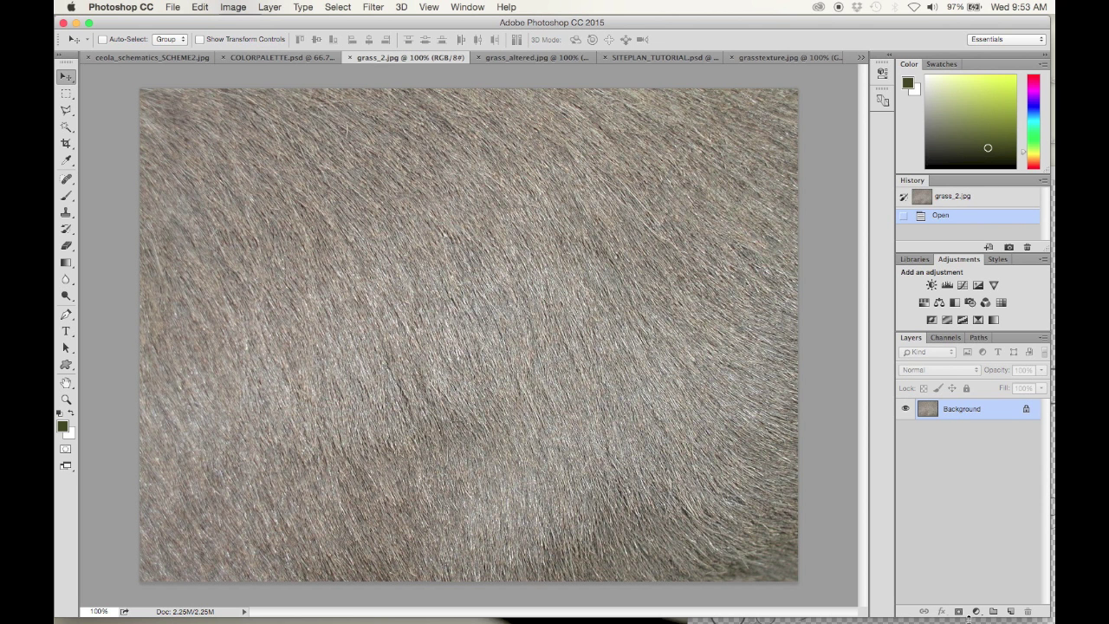
{"action": "left_click", "coordinate": [976, 612]}
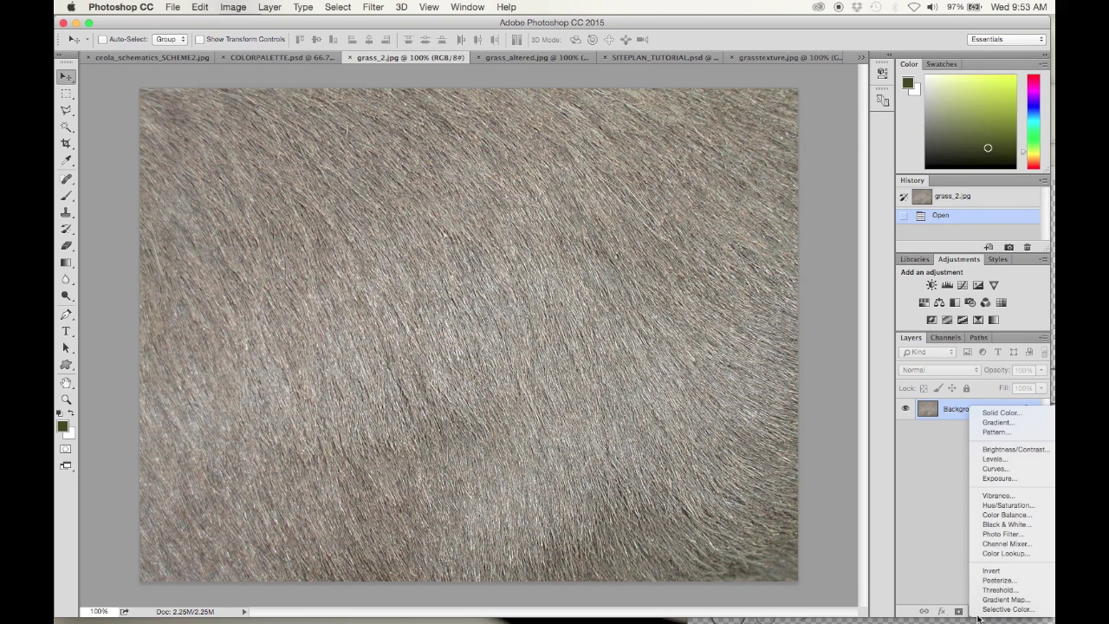
{"action": "left_click", "coordinate": [1014, 418]}
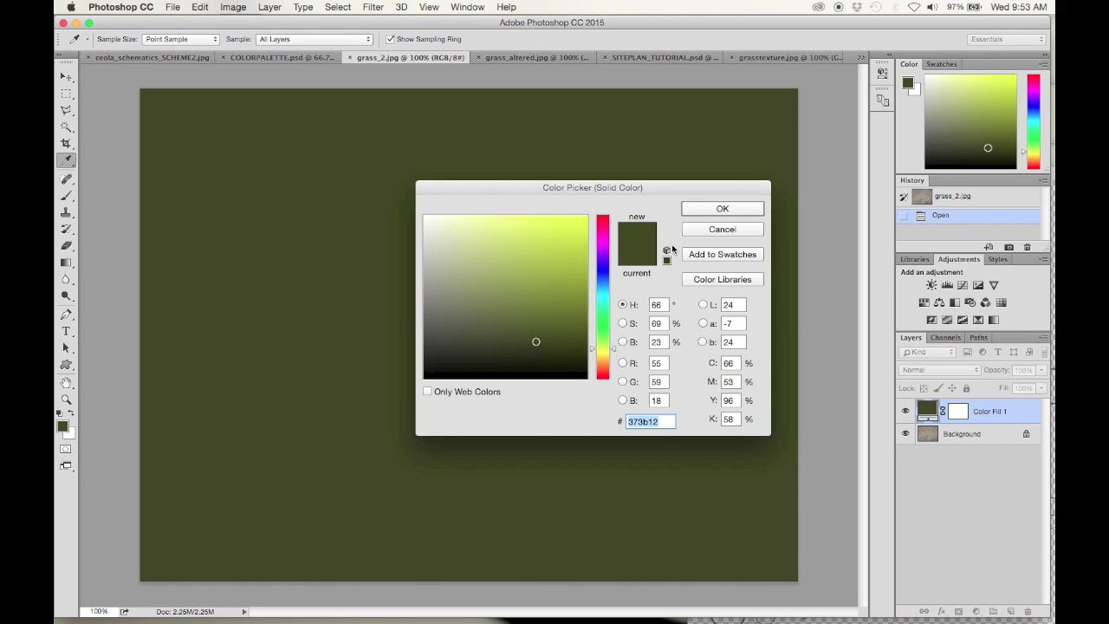
{"action": "left_click_drag", "start_coordinate": [506, 347], "coordinate": [516, 308]}
{"action": "left_click", "coordinate": [702, 209]}
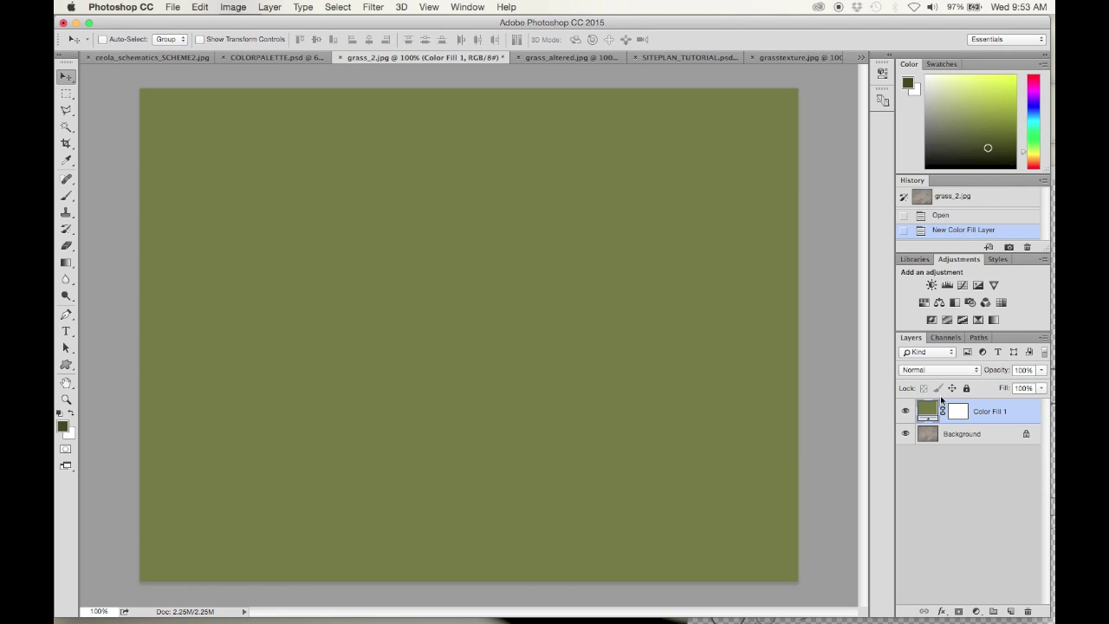
{"action": "left_click", "coordinate": [1041, 387]}
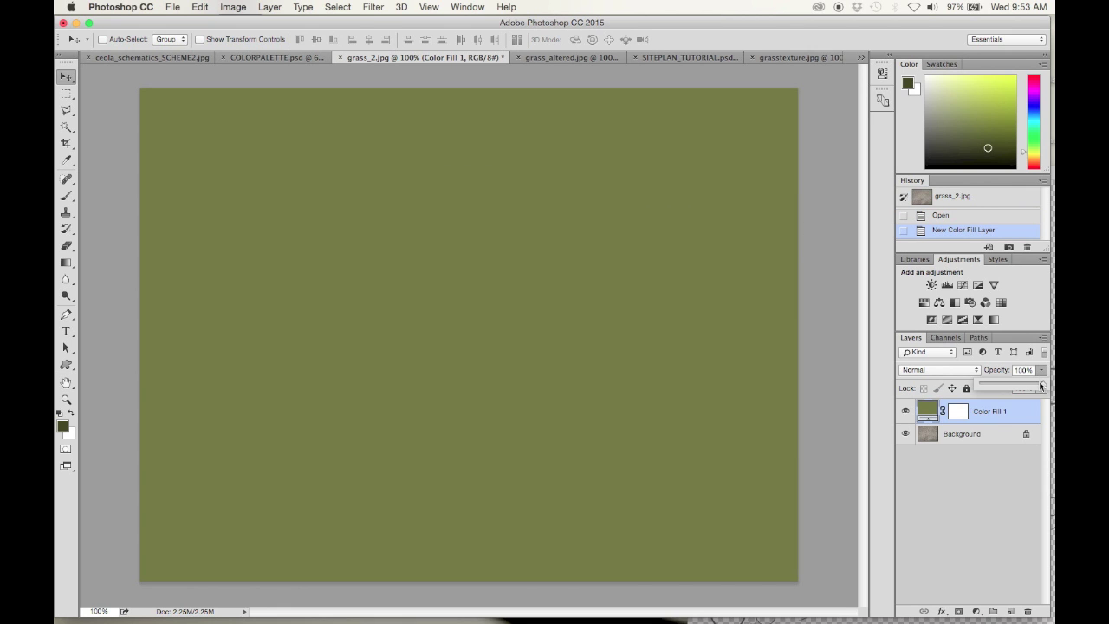
{"action": "left_click_drag", "start_coordinate": [1027, 392], "coordinate": [1020, 390]}
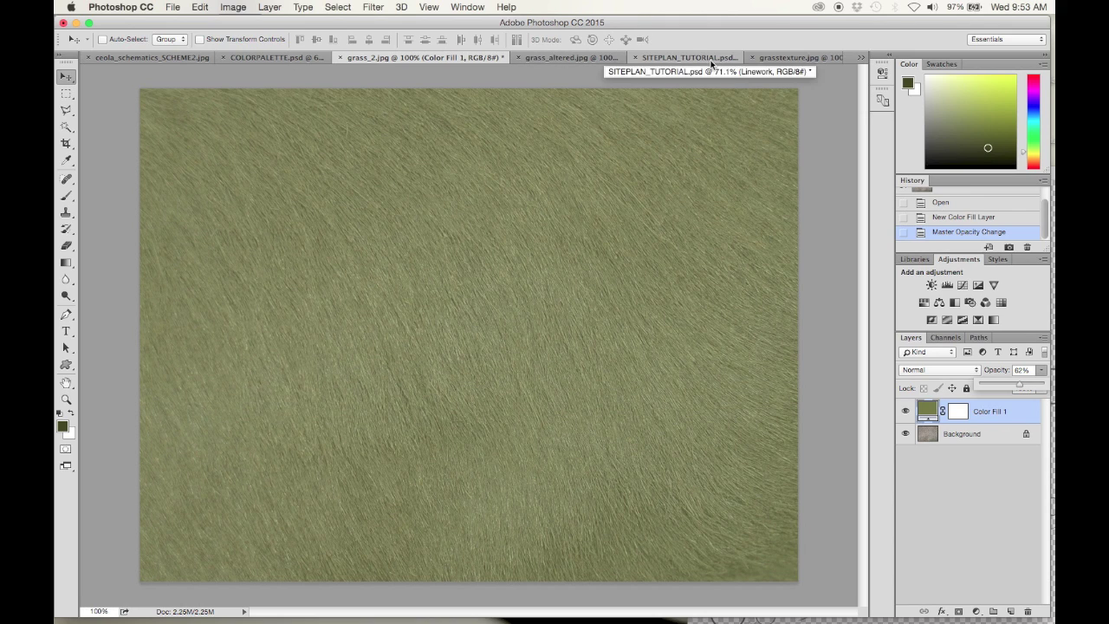
Step: Close grass_2.jpg without saving, then close grasstexture.jpg
{"action": "left_click", "coordinate": [340, 58]}
{"action": "left_click", "coordinate": [533, 228]}
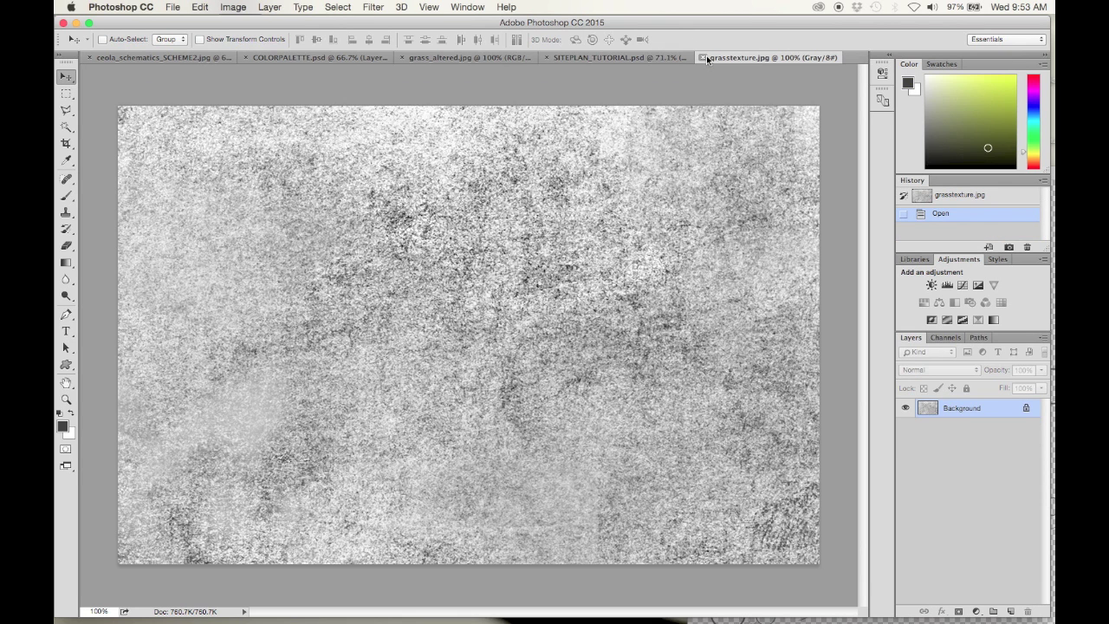
{"action": "left_click", "coordinate": [704, 57]}
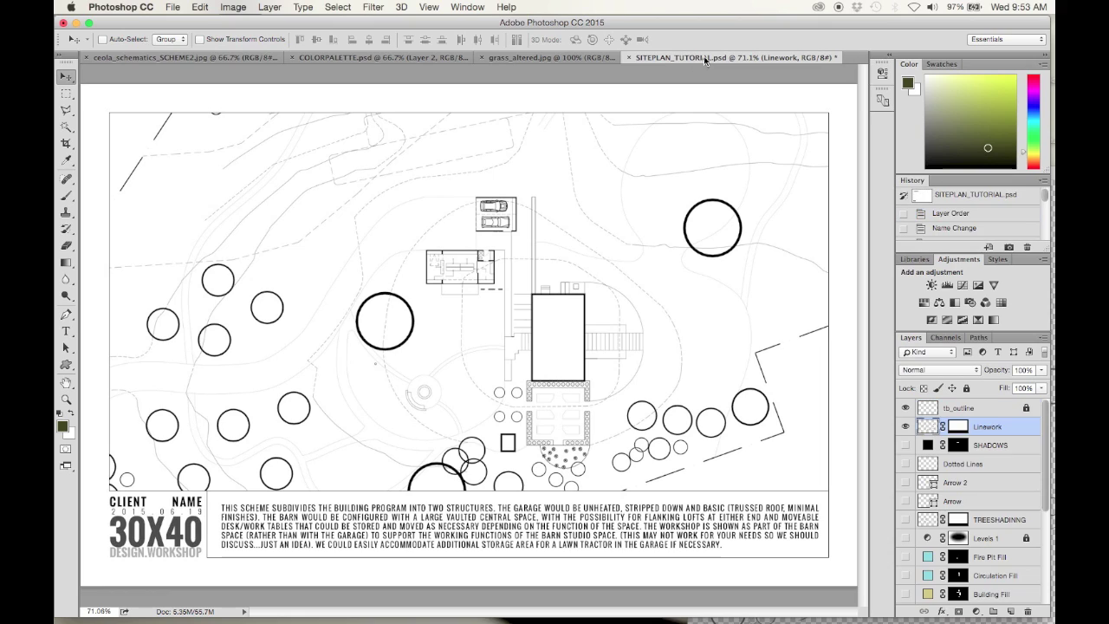
Step: Copy the grass_altered image into the site plan as a new layer and show guides
{"action": "left_click", "coordinate": [563, 58]}
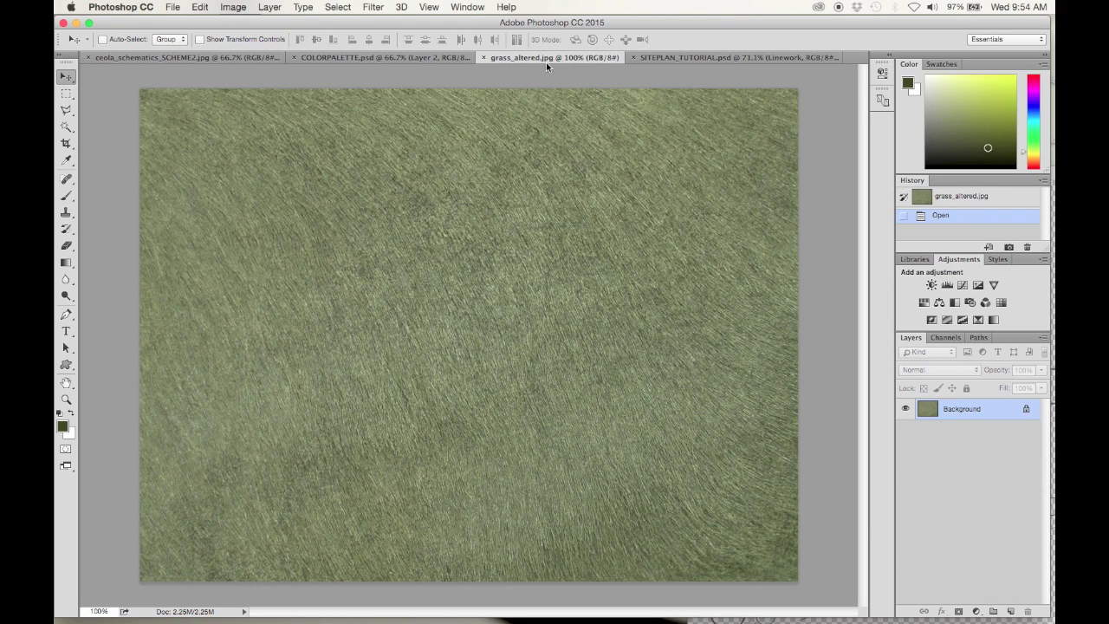
{"action": "left_click_drag", "start_coordinate": [546, 63], "coordinate": [769, 73]}
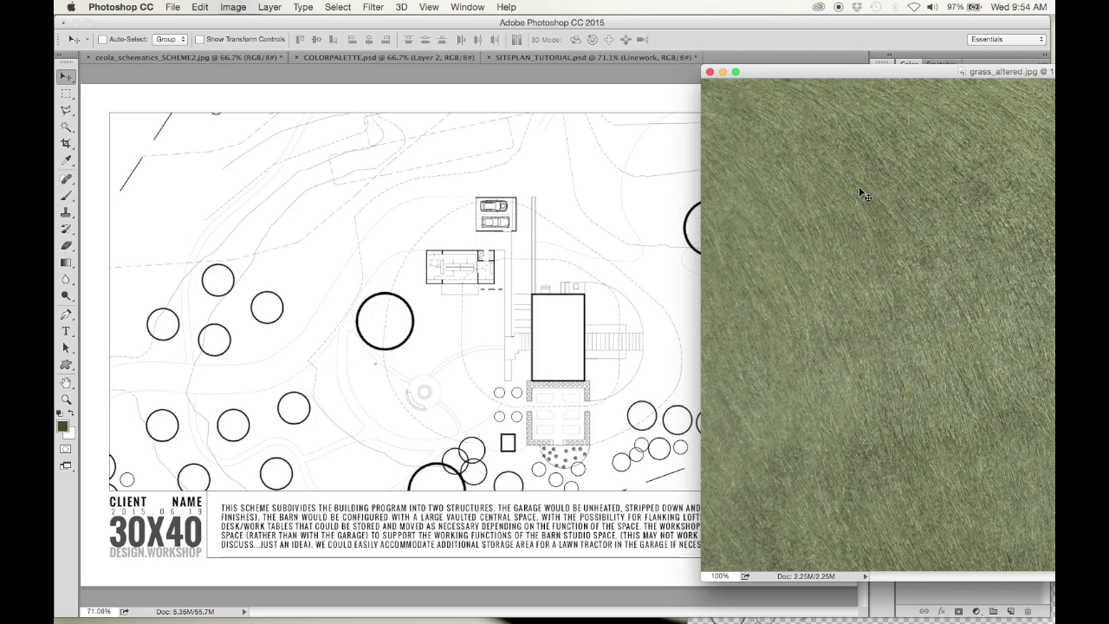
{"action": "left_click_drag", "start_coordinate": [762, 225], "coordinate": [358, 238]}
{"action": "left_click", "coordinate": [429, 7]}
{"action": "mouse_move", "coordinate": [468, 229]}
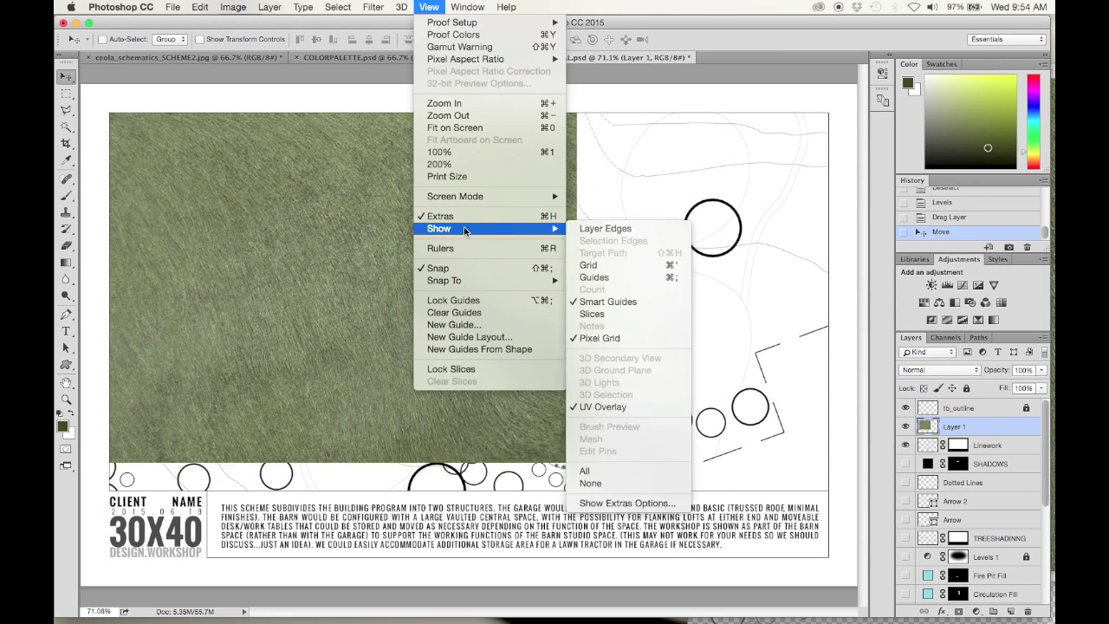
{"action": "left_click", "coordinate": [594, 279]}
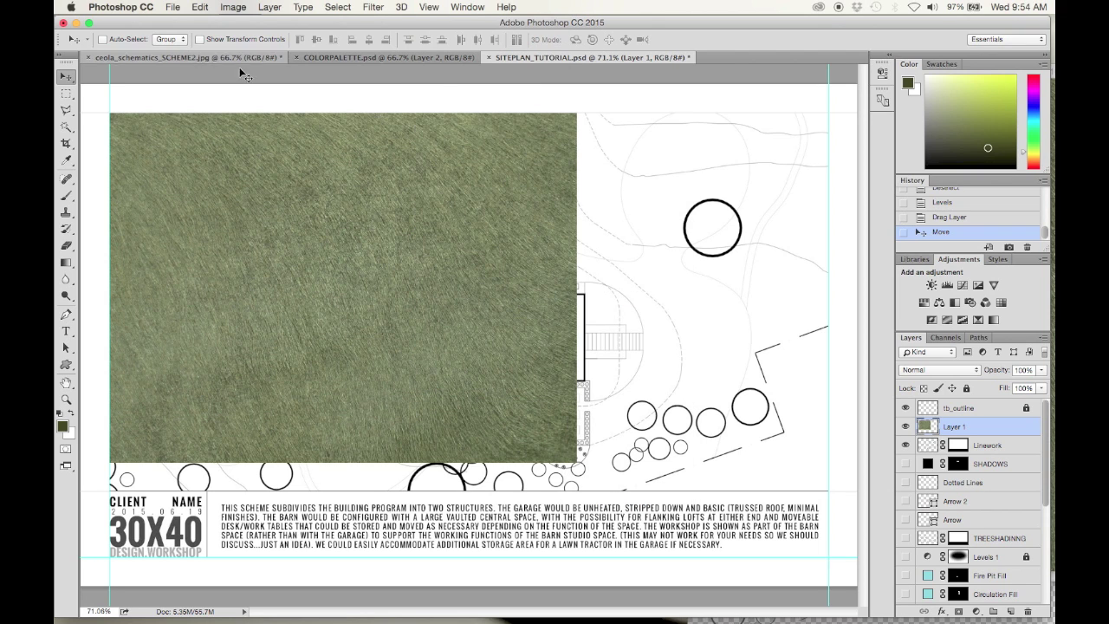
Step: Free-transform the grass layer to about 147% and move it up over the site plan
{"action": "right_click", "coordinate": [242, 276]}
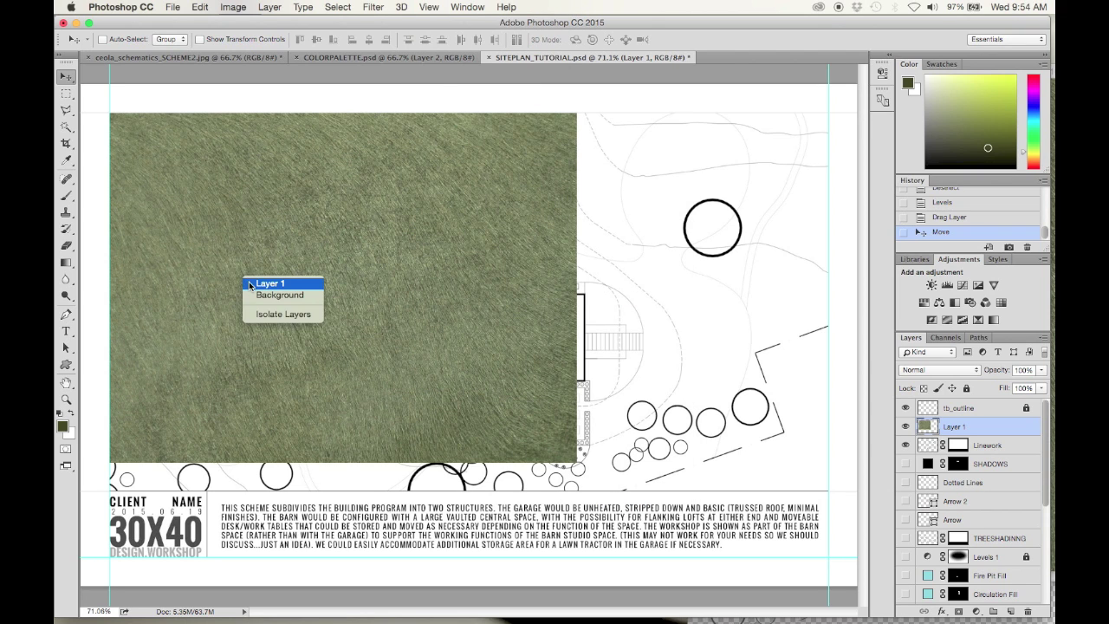
{"action": "left_click", "coordinate": [249, 285]}
{"action": "left_click", "coordinate": [198, 6]}
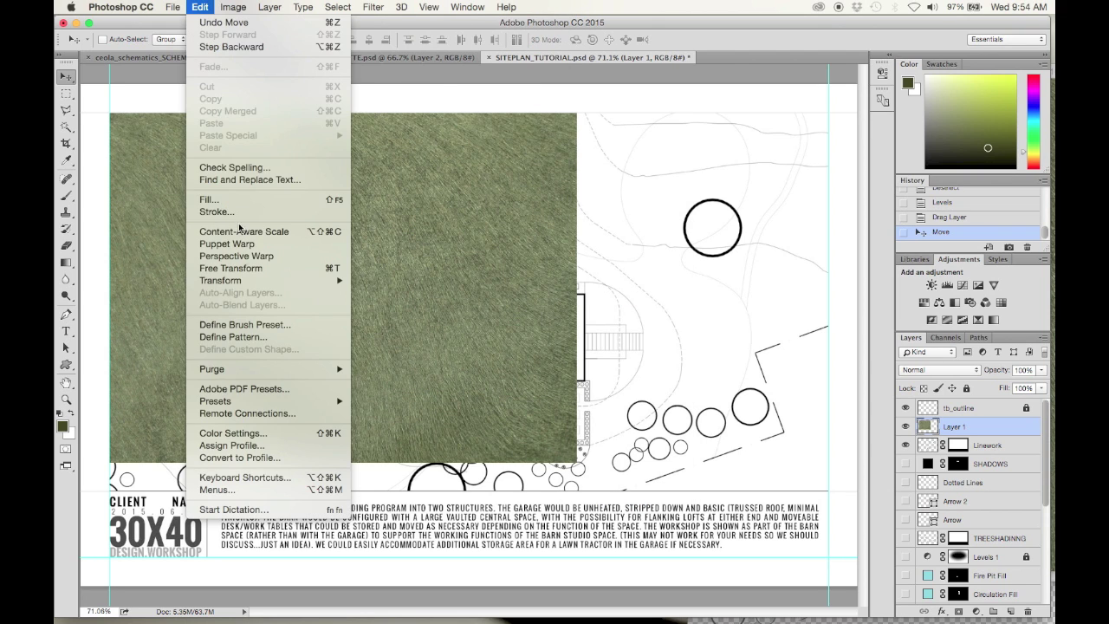
{"action": "mouse_move", "coordinate": [260, 280]}
{"action": "left_click", "coordinate": [792, 181]}
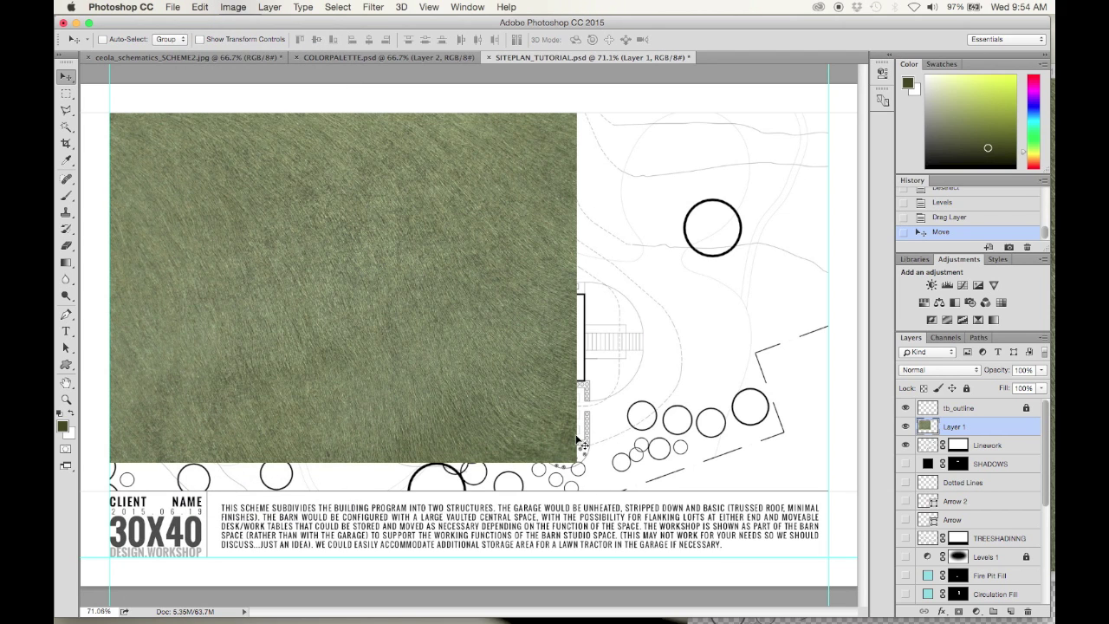
{"action": "left_click", "coordinate": [169, 7]}
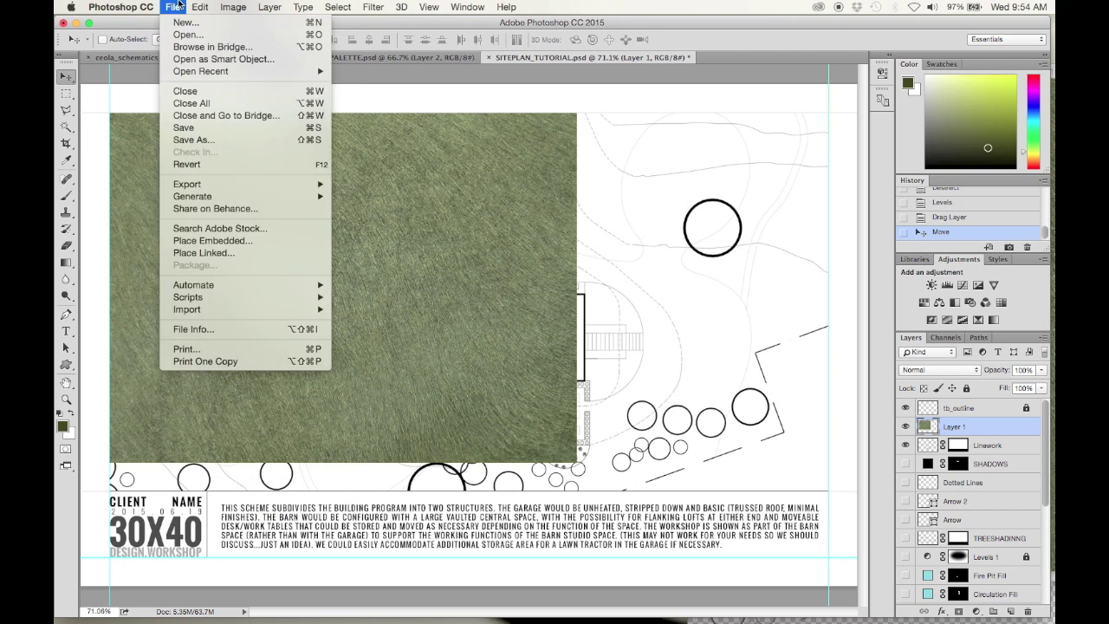
{"action": "left_click", "coordinate": [170, 7]}
{"action": "left_click", "coordinate": [199, 6]}
{"action": "mouse_move", "coordinate": [260, 280]}
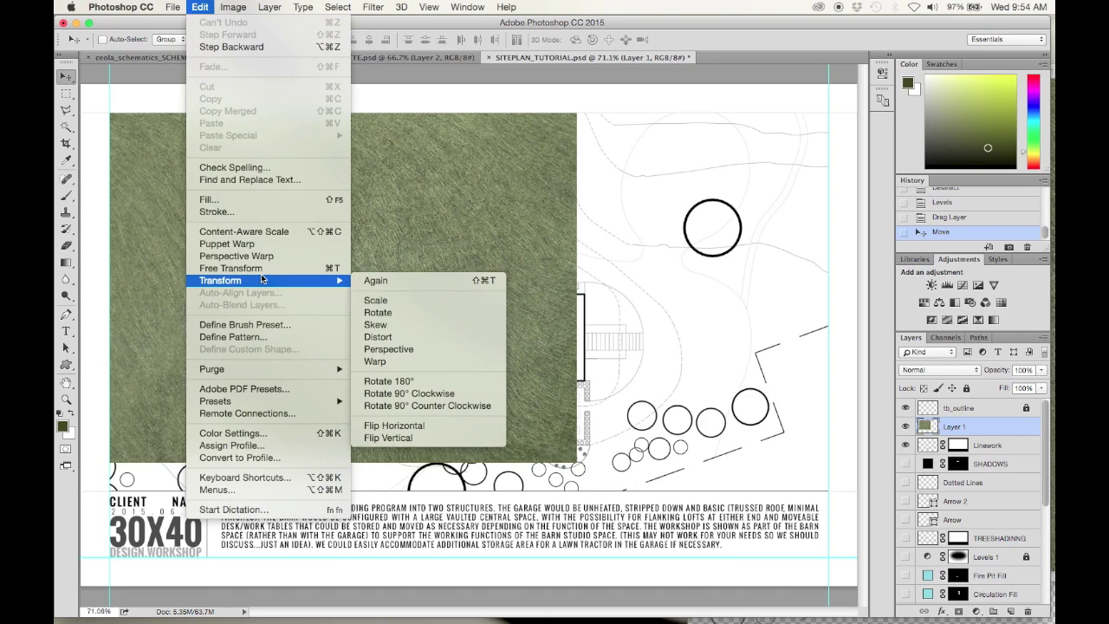
{"action": "left_click", "coordinate": [359, 303]}
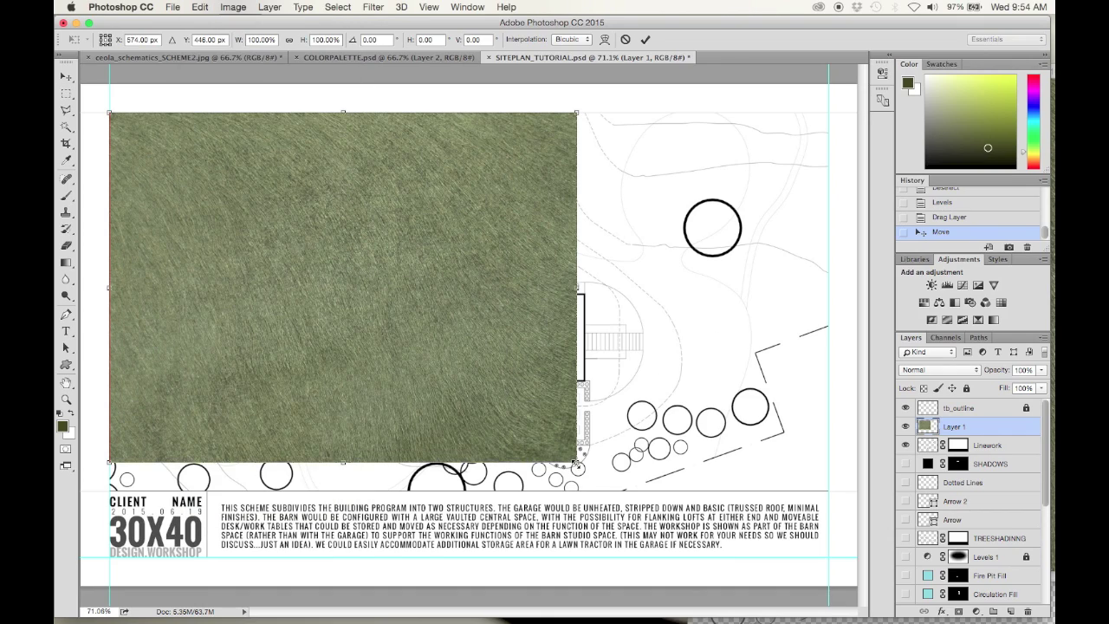
{"action": "left_click_drag", "start_coordinate": [574, 463], "coordinate": [875, 594]}
{"action": "left_click_drag", "start_coordinate": [654, 349], "coordinate": [652, 308]}
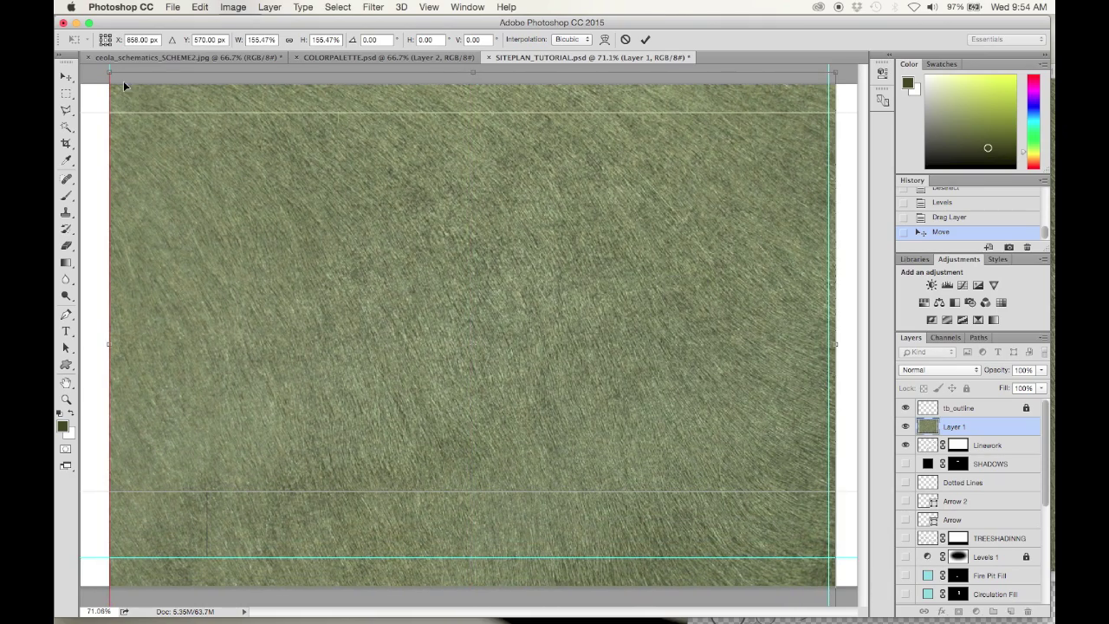
{"action": "key", "text": "Return"}
Step: Mask the grass layer to a rectangular selection of the drawing area above the title block
{"action": "left_click", "coordinate": [66, 94]}
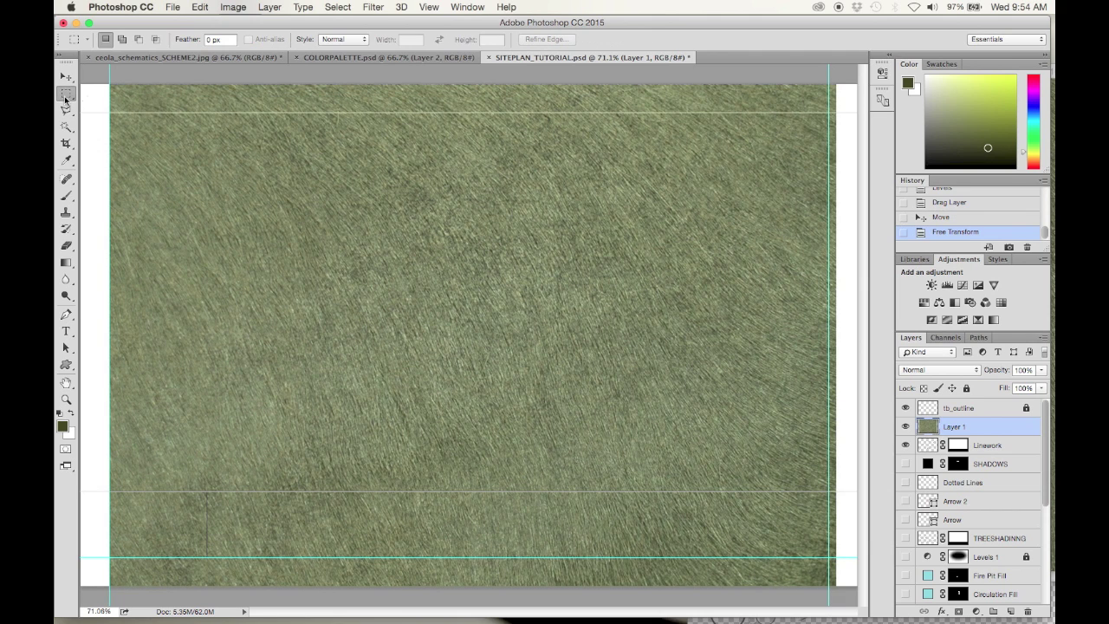
{"action": "left_click_drag", "start_coordinate": [114, 113], "coordinate": [829, 492]}
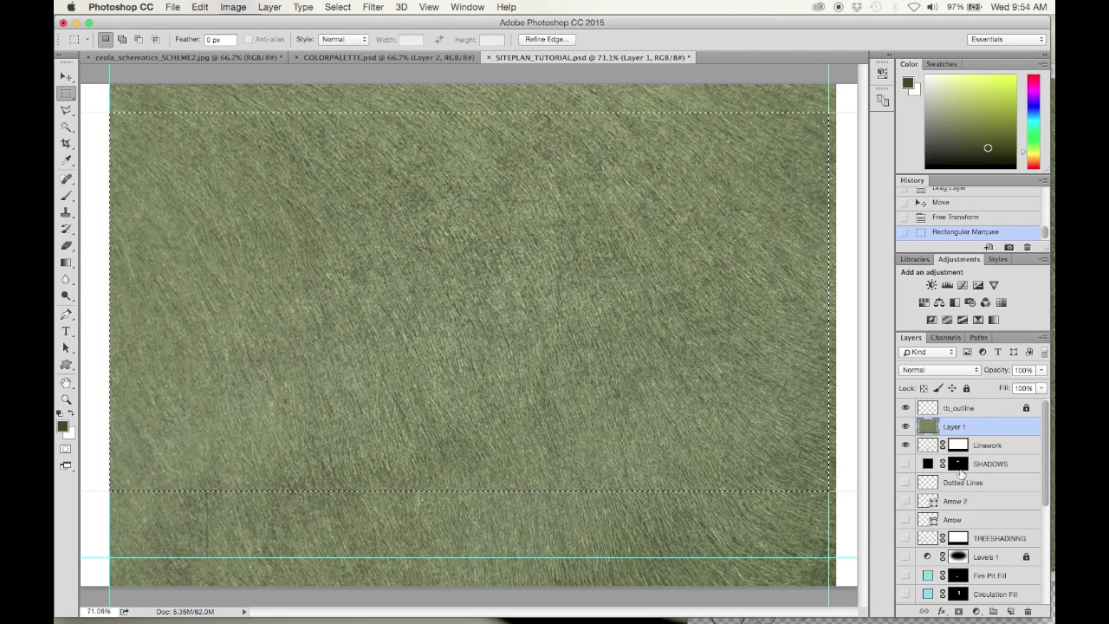
{"action": "left_click", "coordinate": [959, 612]}
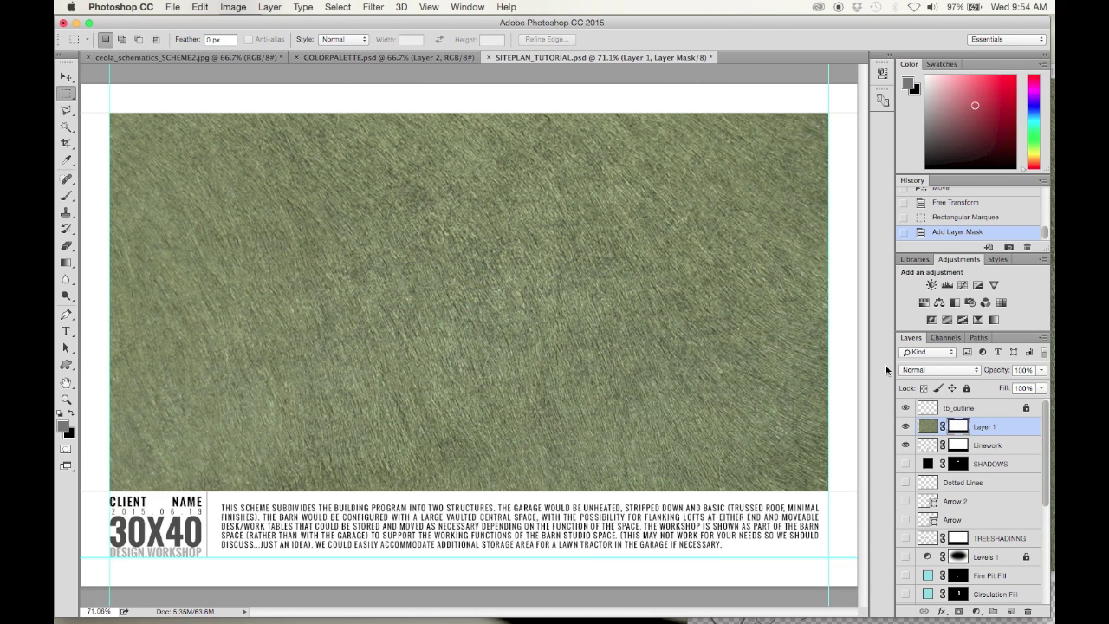
Step: Move the grass layer beneath the linework, rename it 'Grass background', and select Linework
{"action": "left_click_drag", "start_coordinate": [1021, 433], "coordinate": [984, 516]}
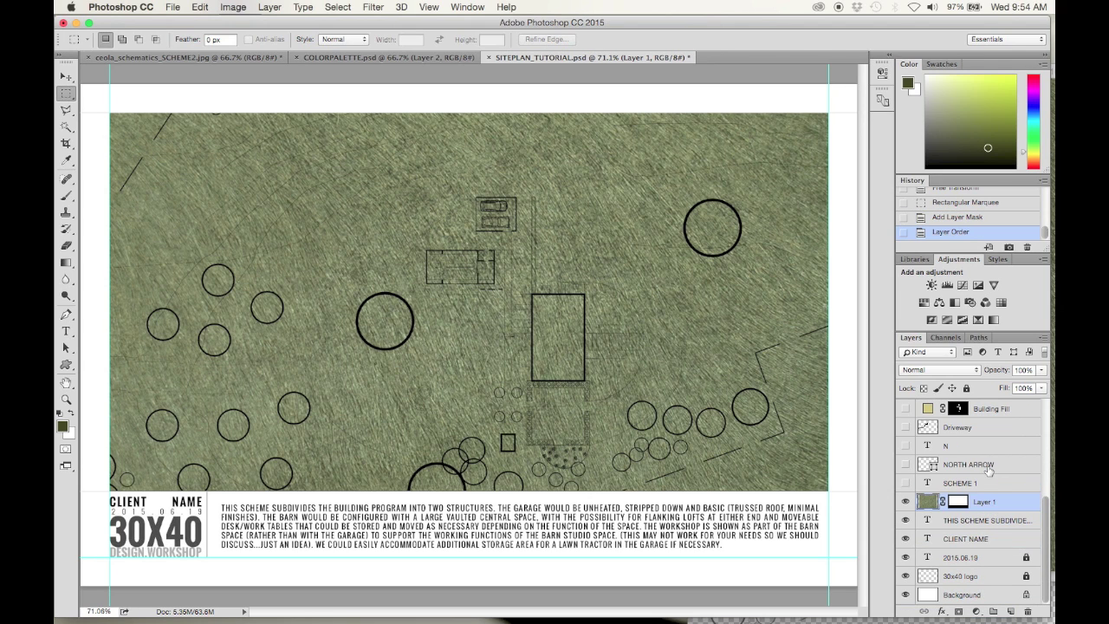
{"action": "double_click", "coordinate": [986, 504]}
{"action": "type", "text": "Grass bac"}
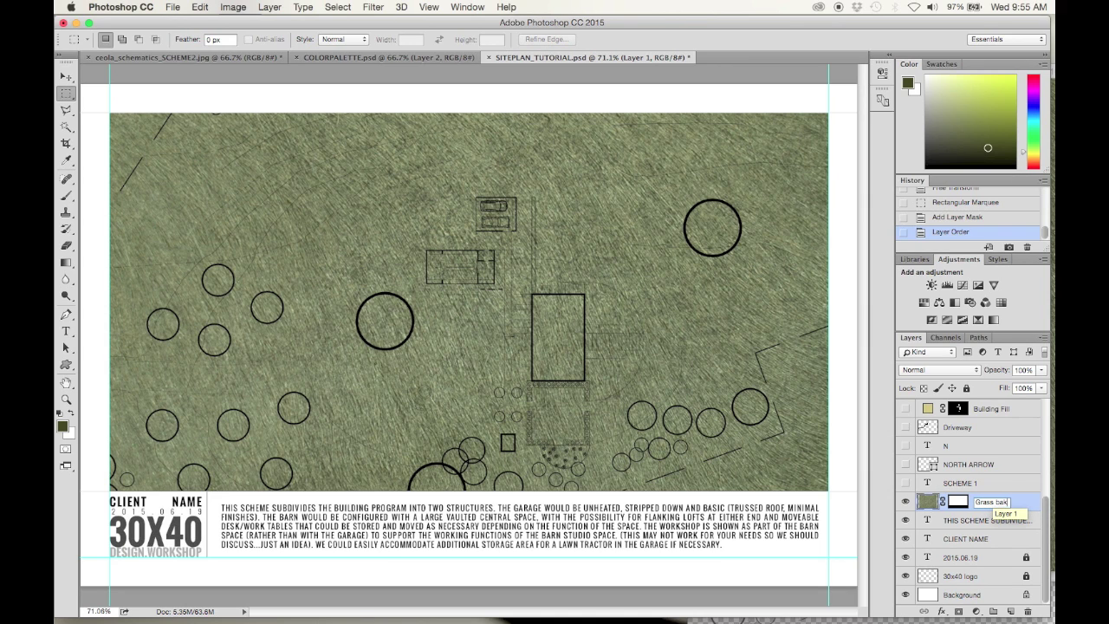
{"action": "type", "text": "kground"}
{"action": "key", "text": "Return"}
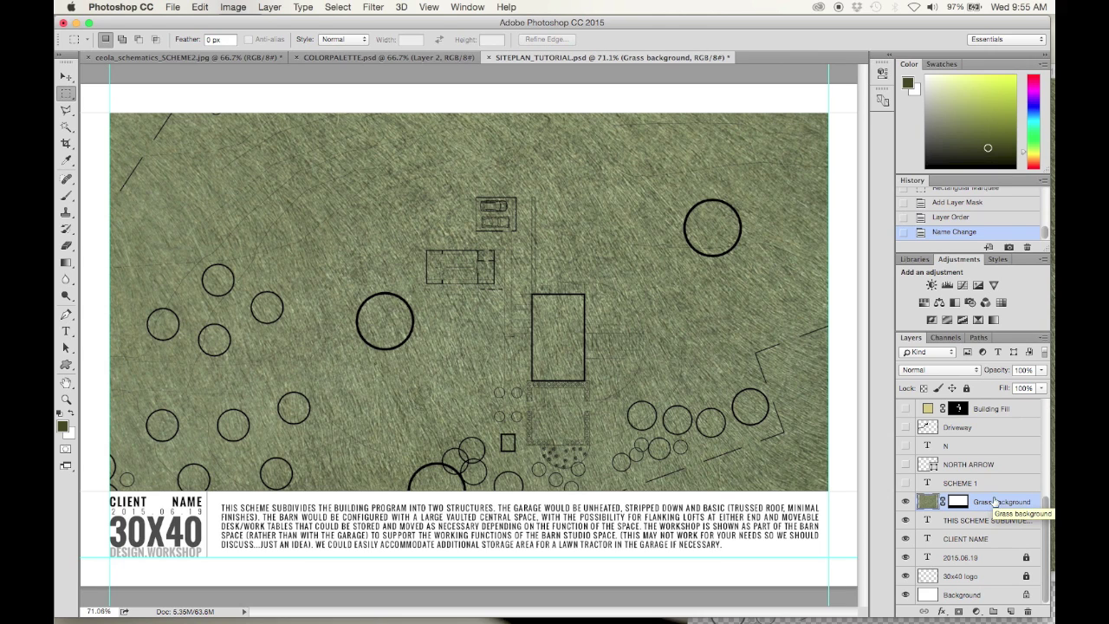
{"action": "scroll", "coordinate": [996, 436], "scroll_direction": "up", "scroll_amount": 5}
{"action": "left_click", "coordinate": [996, 433]}
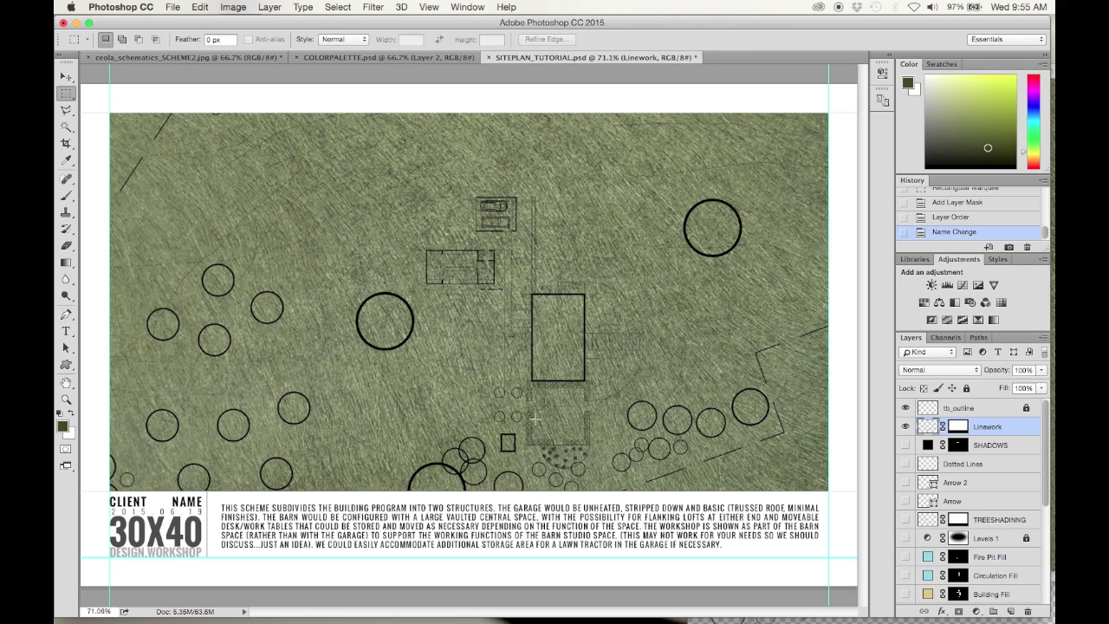
Step: Invert the Linework layer to white lines and preview blend modes, keeping Normal
{"action": "left_click", "coordinate": [228, 7]}
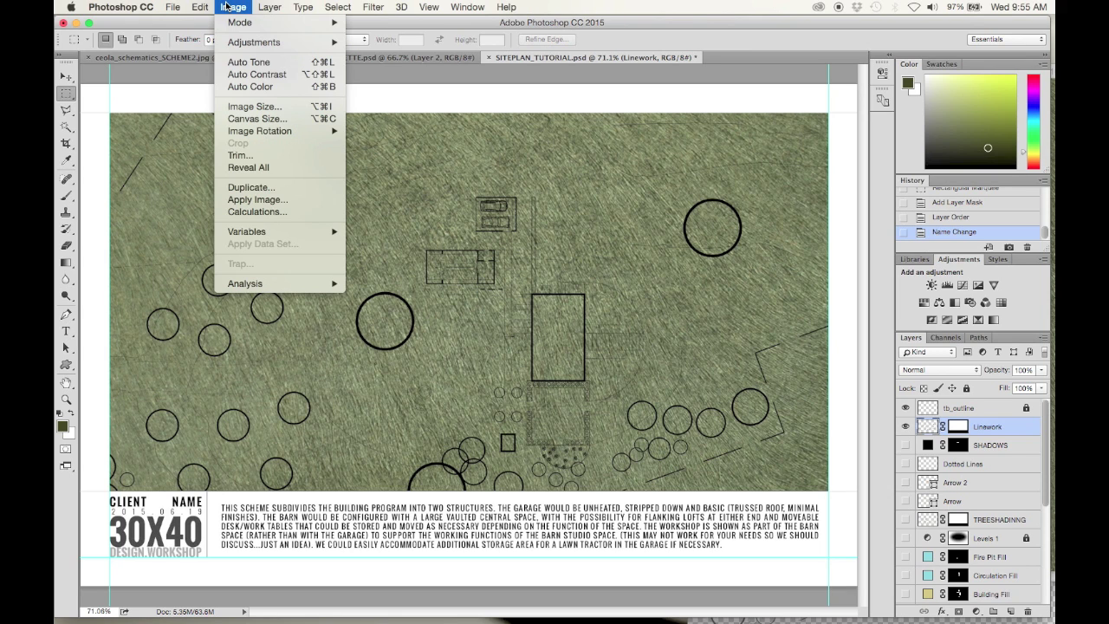
{"action": "left_click", "coordinate": [228, 7]}
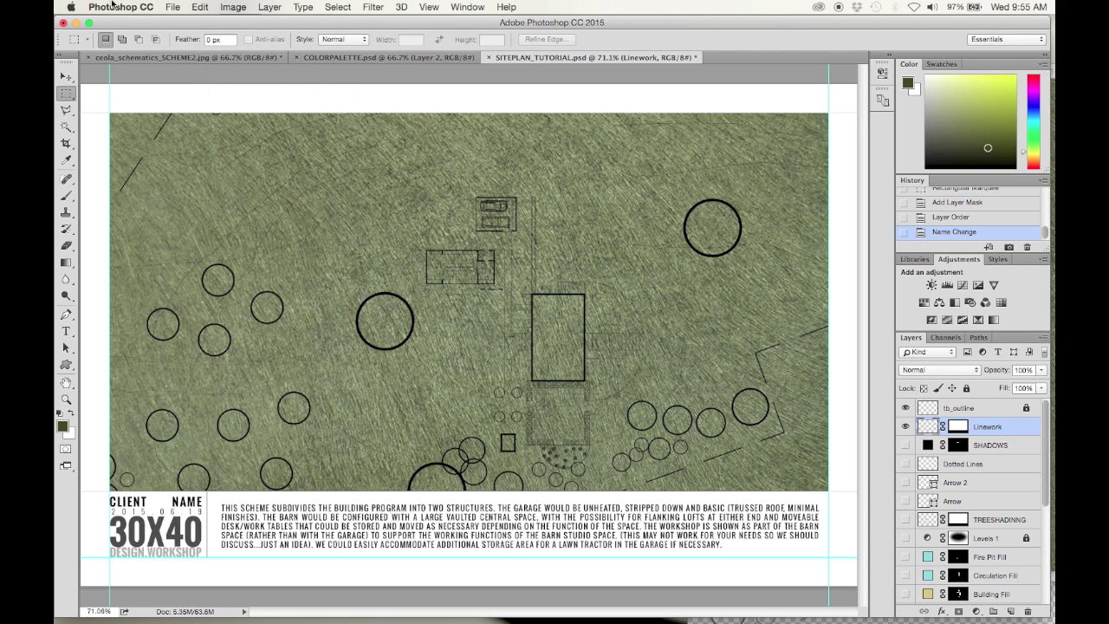
{"action": "left_click", "coordinate": [225, 10]}
{"action": "mouse_move", "coordinate": [243, 45]}
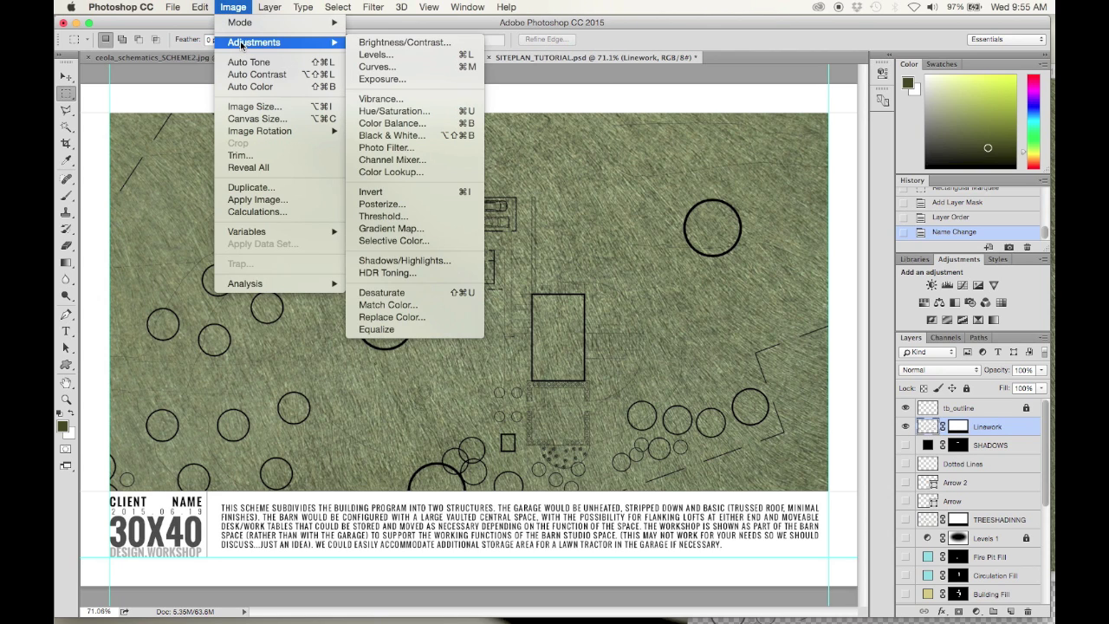
{"action": "left_click", "coordinate": [402, 191]}
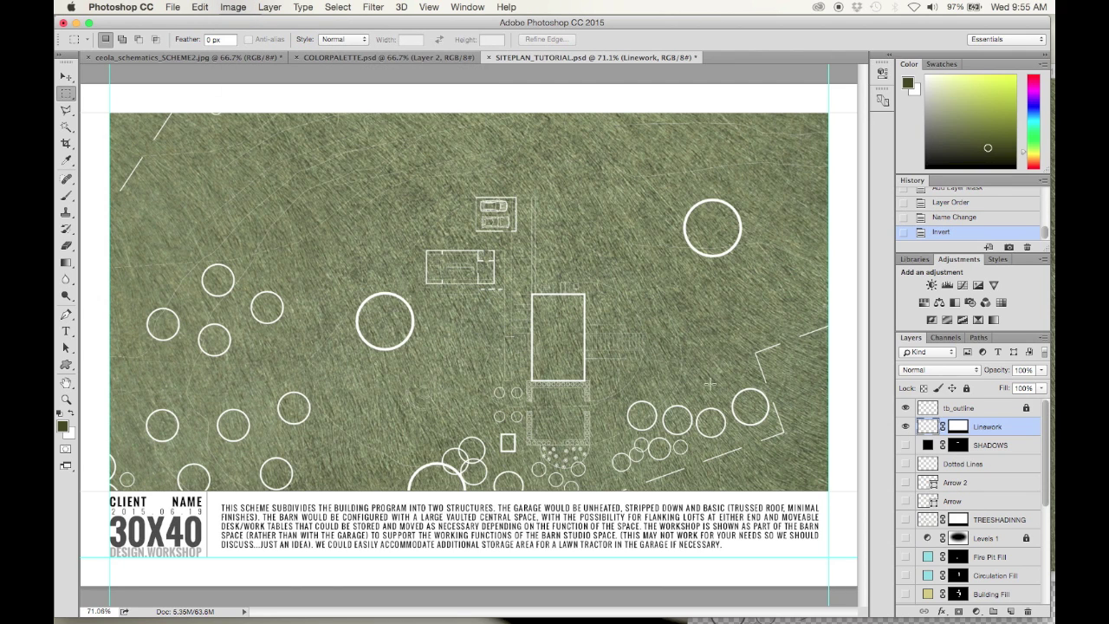
{"action": "left_click", "coordinate": [940, 370]}
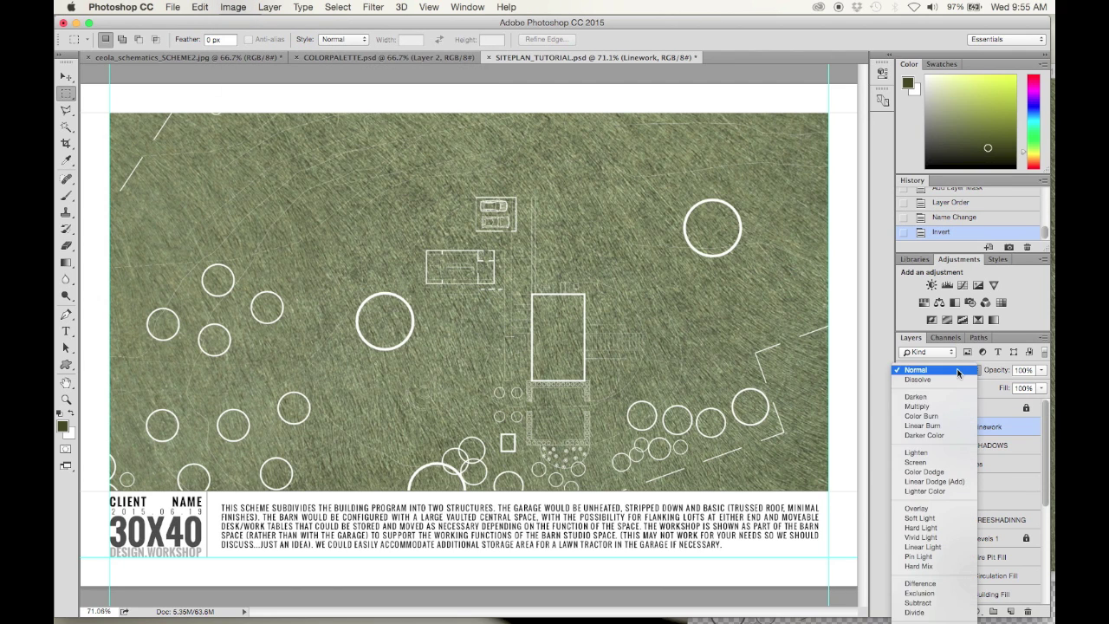
{"action": "left_click", "coordinate": [940, 370]}
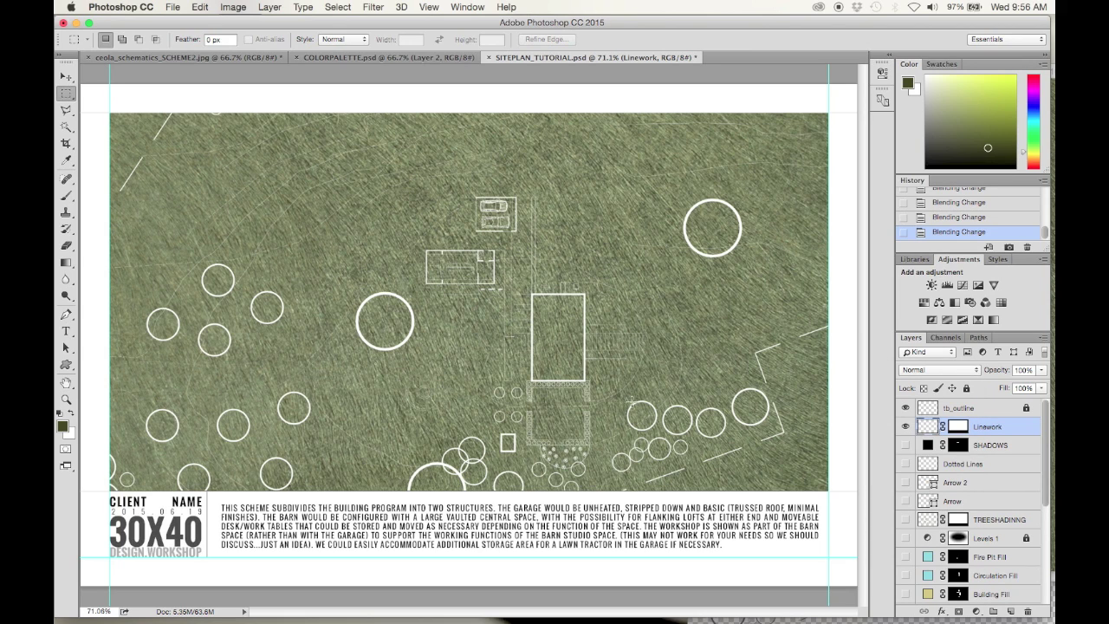
Step: Sample tan and cyan from COLORPALETTE.psd with the Eyedropper, leaving tan as foreground
{"action": "left_click", "coordinate": [379, 57]}
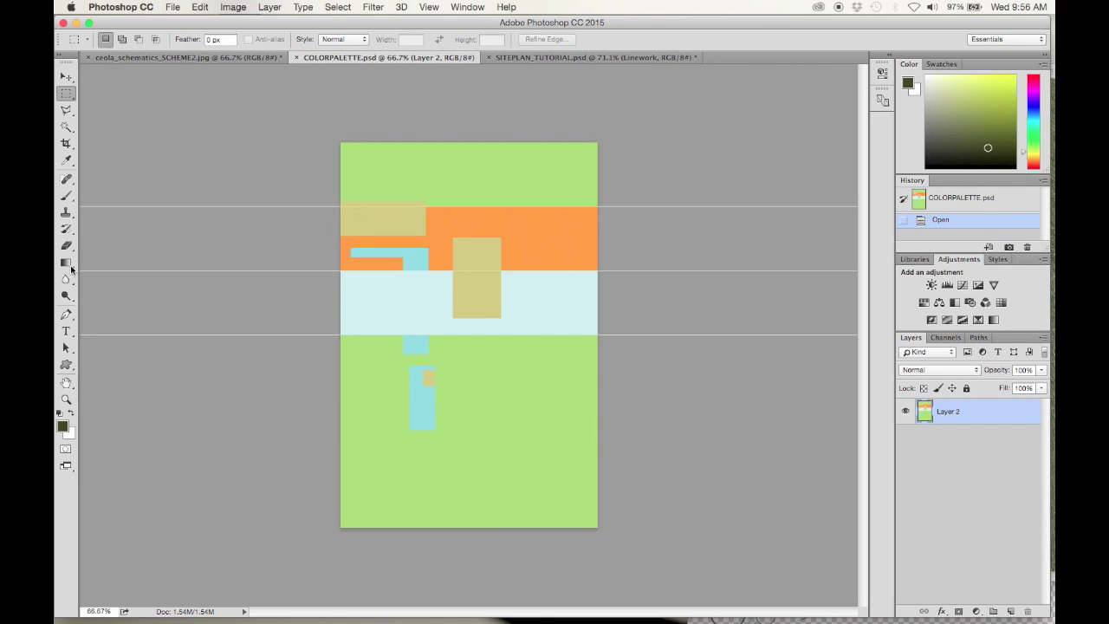
{"action": "left_click", "coordinate": [68, 160]}
{"action": "left_click", "coordinate": [494, 291]}
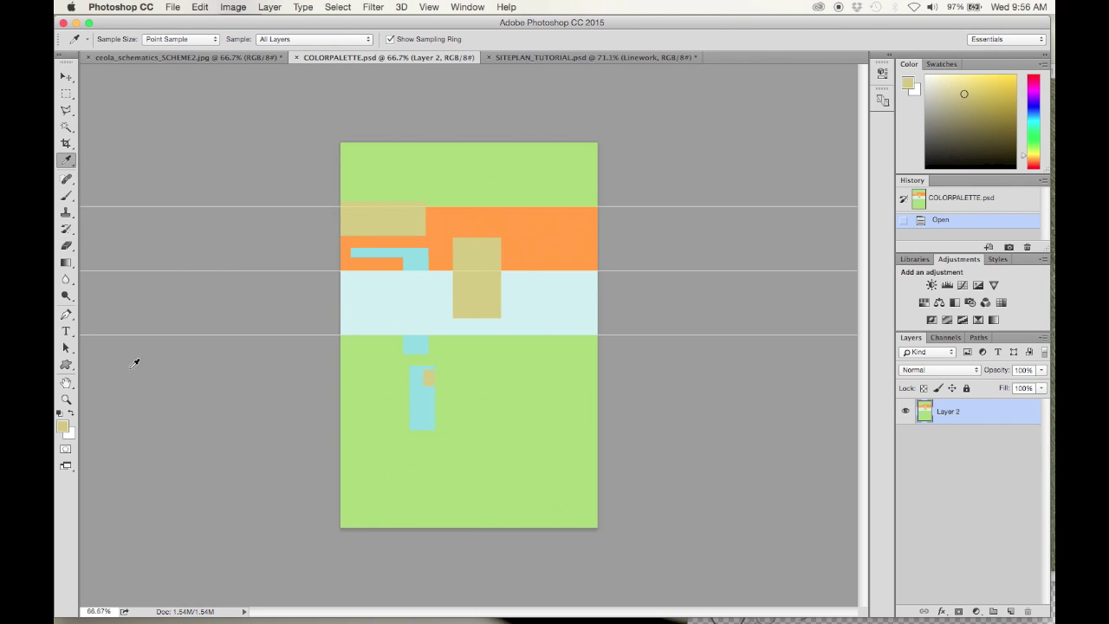
{"action": "left_click", "coordinate": [73, 415]}
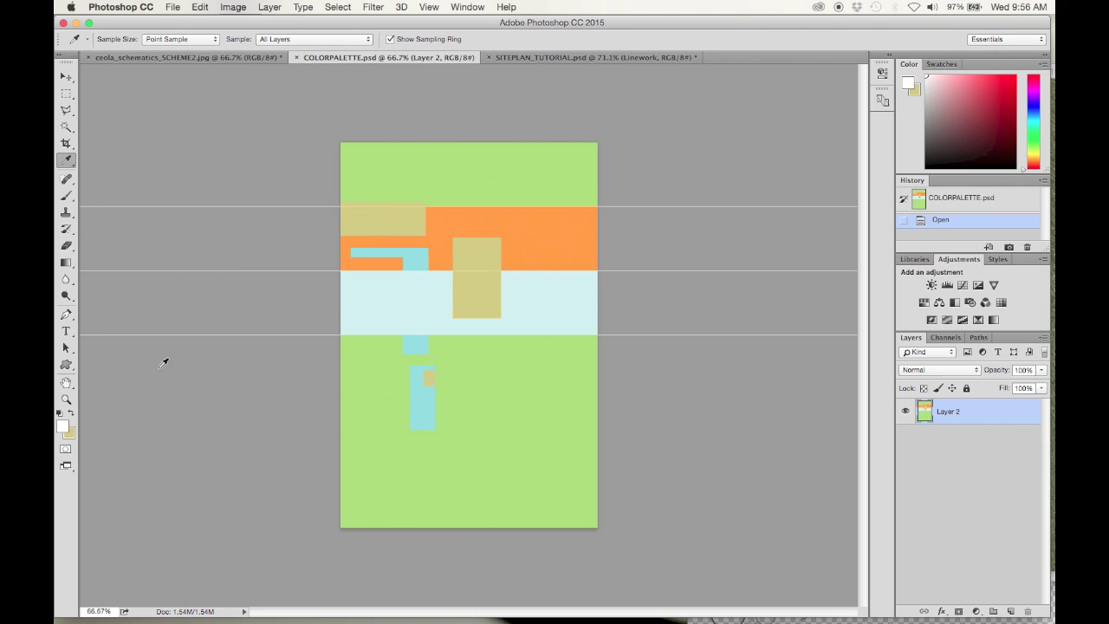
{"action": "left_click", "coordinate": [421, 255]}
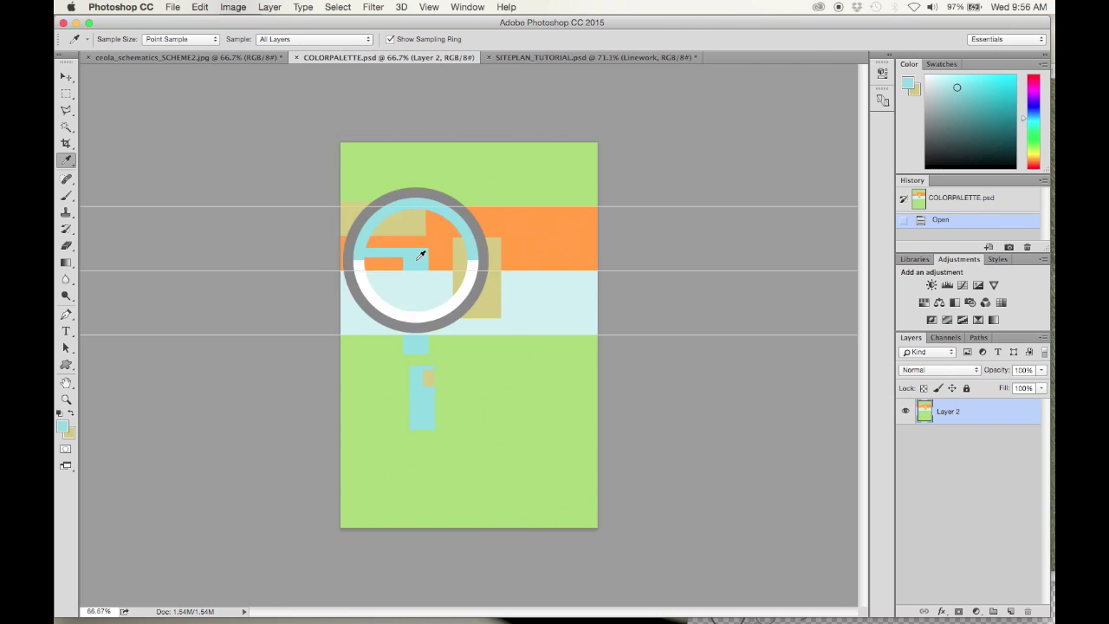
{"action": "left_click", "coordinate": [73, 417]}
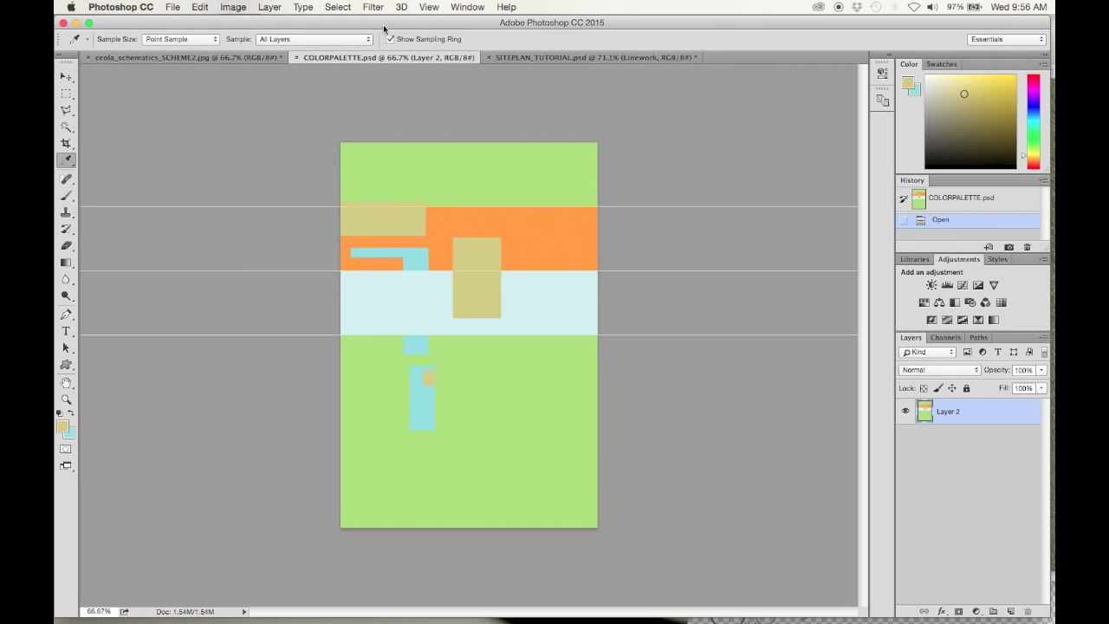
Step: Magic Wand the main building and small square building, then add a new layer above Linework
{"action": "left_click", "coordinate": [546, 57]}
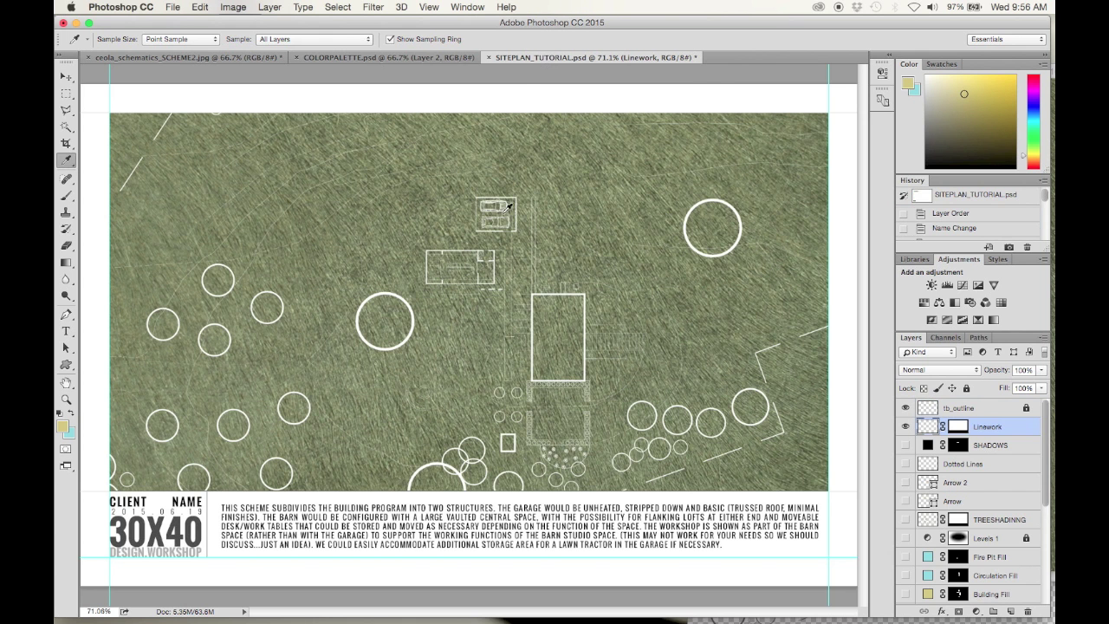
{"action": "left_click", "coordinate": [66, 127]}
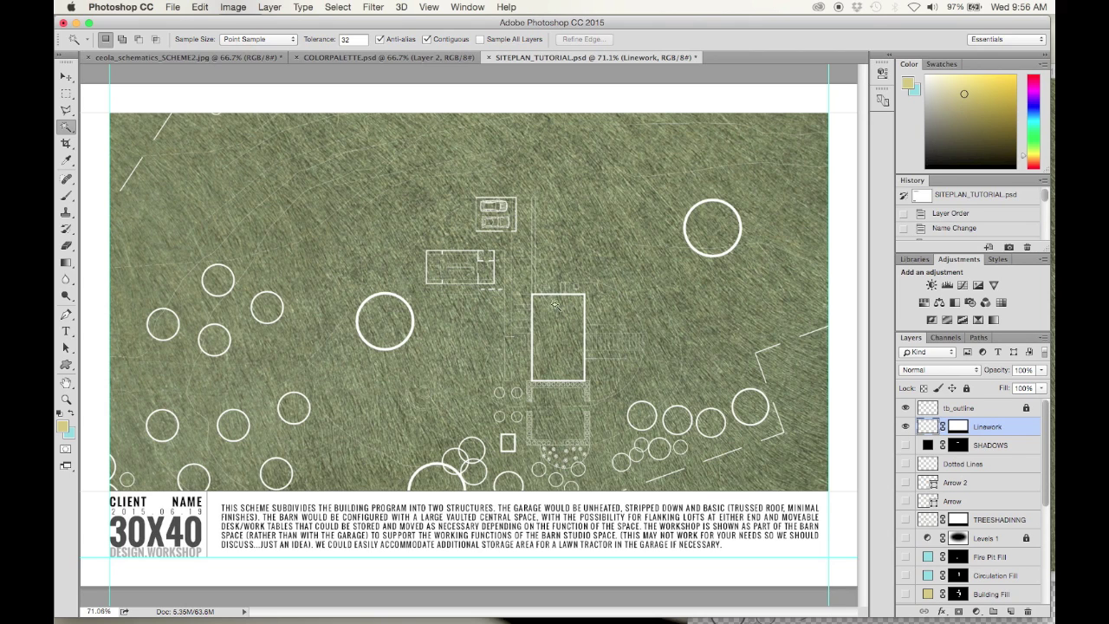
{"action": "left_click", "coordinate": [555, 338]}
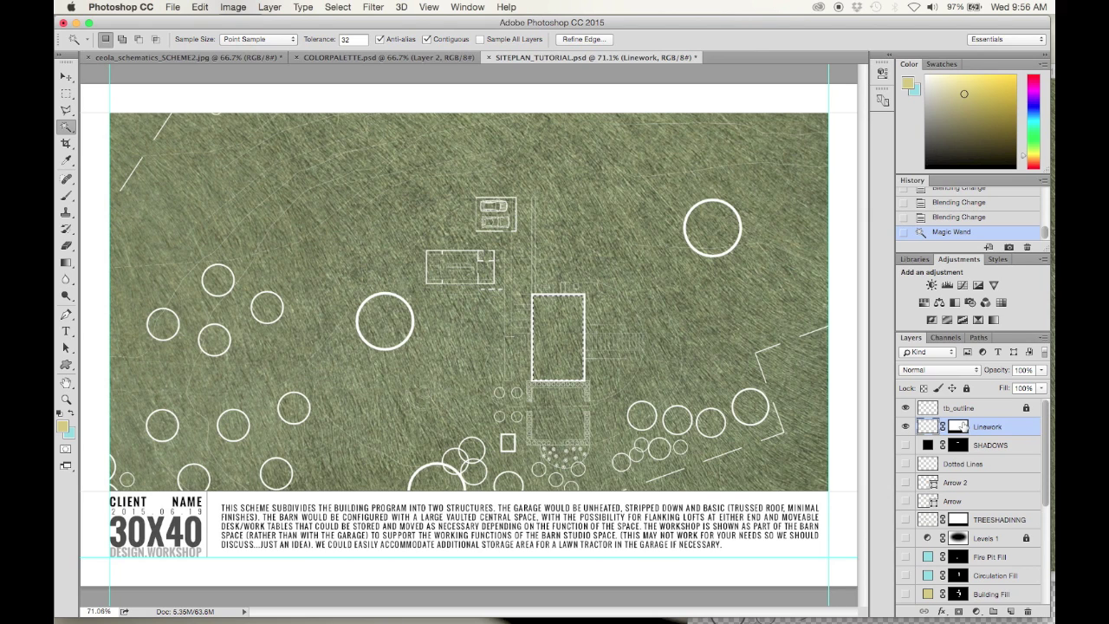
{"action": "left_click", "coordinate": [506, 444], "text": "shift"}
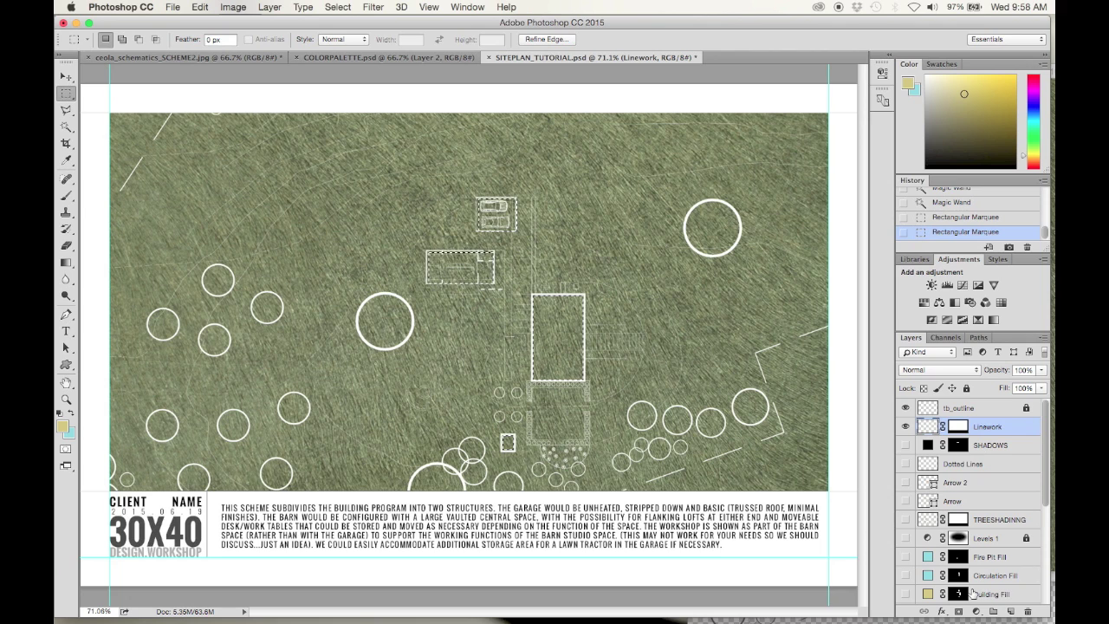
{"action": "left_click", "coordinate": [1012, 610]}
Step: Rename the new layer 'Building Fill' and add a tan Solid Color fill to the buildings
{"action": "double_click", "coordinate": [959, 426]}
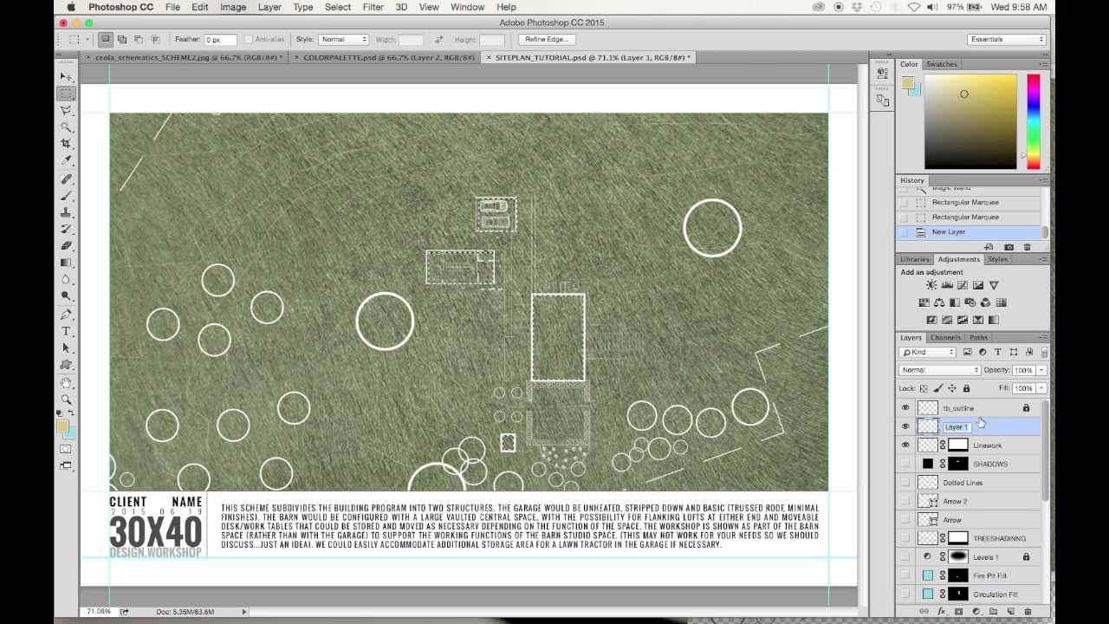
{"action": "type", "text": "Buil"}
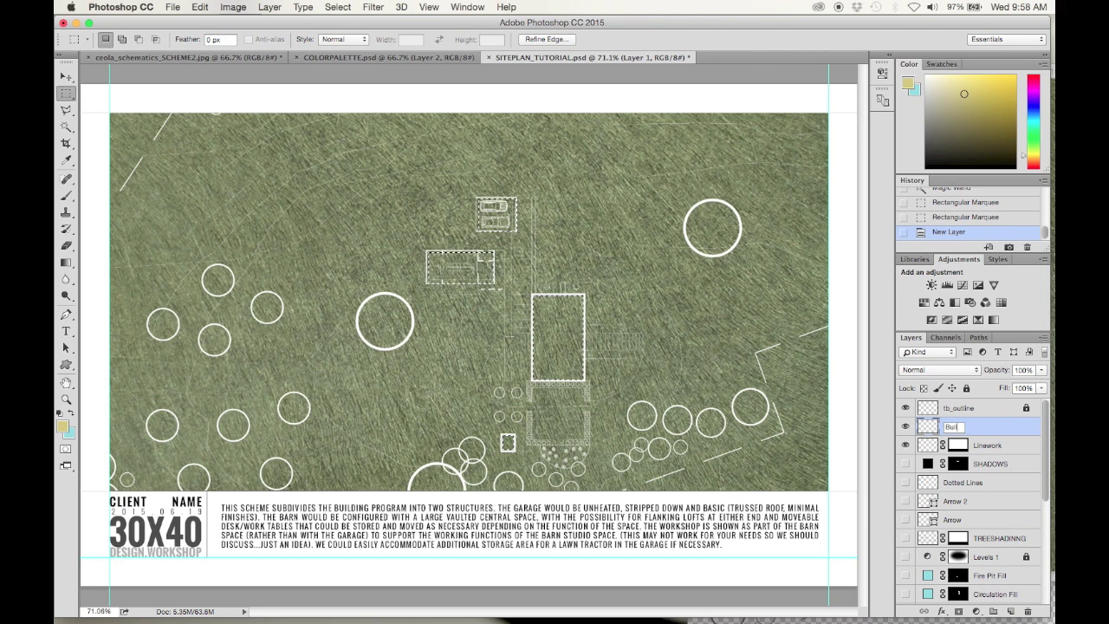
{"action": "type", "text": "ding Fill"}
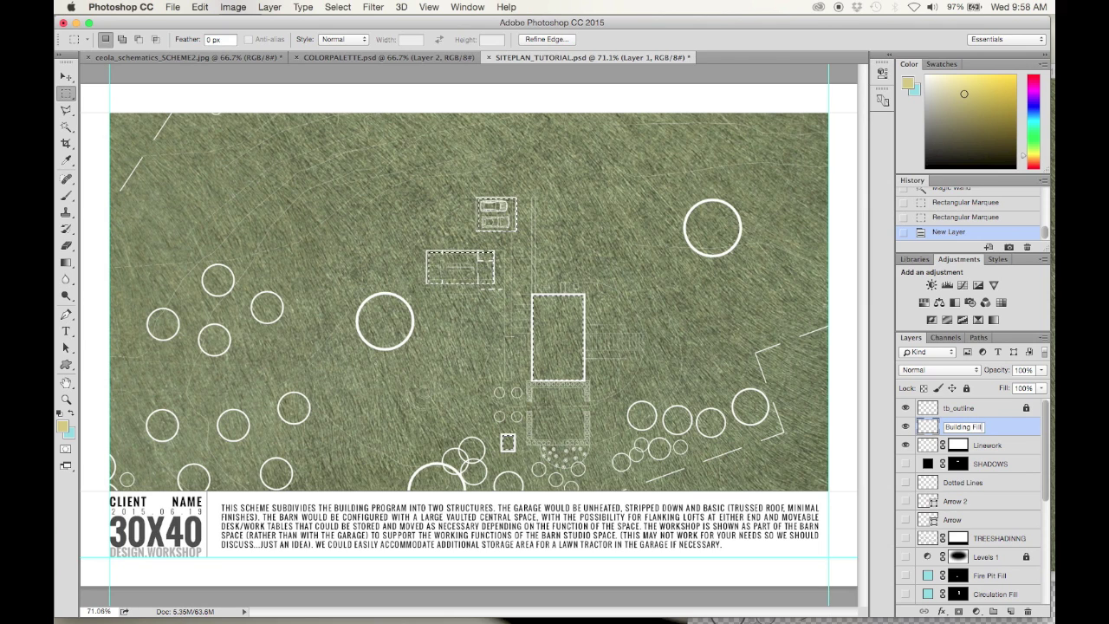
{"action": "key", "text": "Return"}
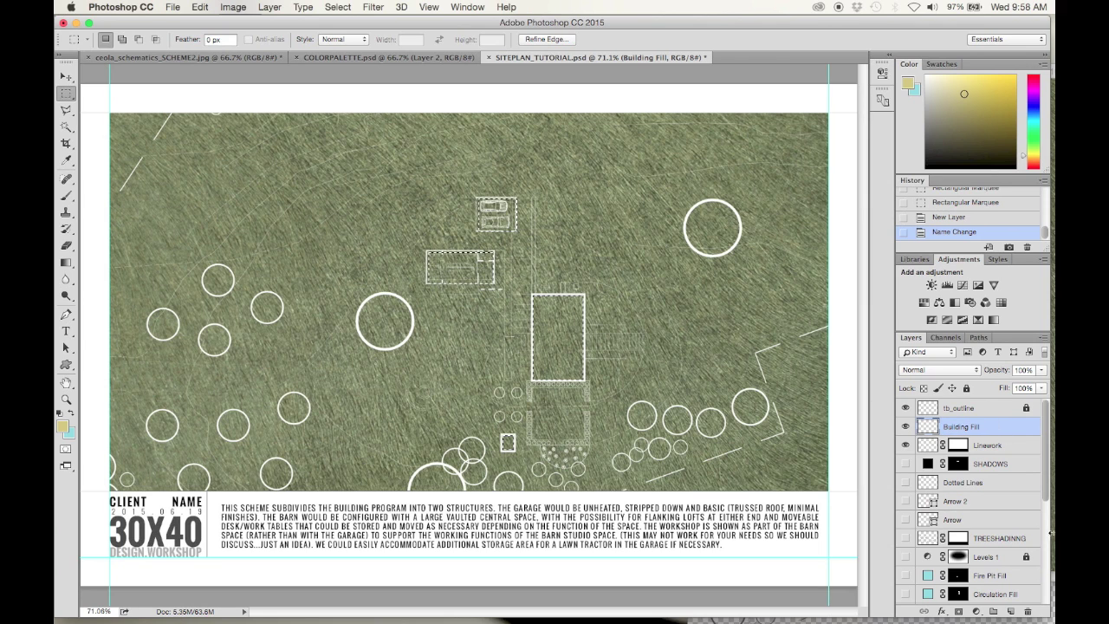
{"action": "left_click", "coordinate": [975, 611]}
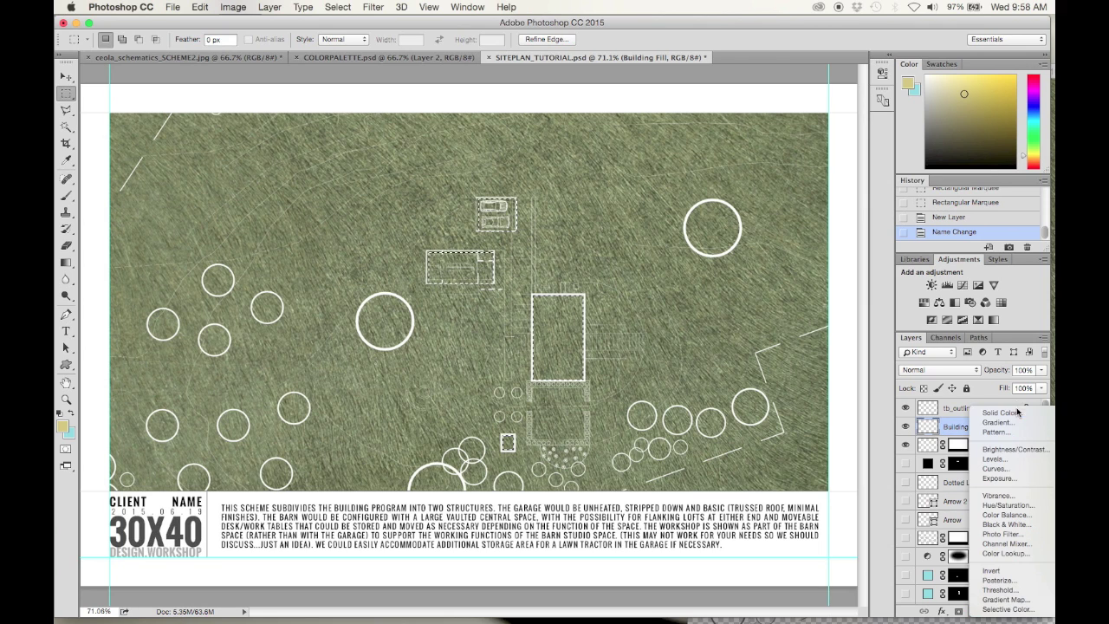
{"action": "left_click", "coordinate": [1017, 412]}
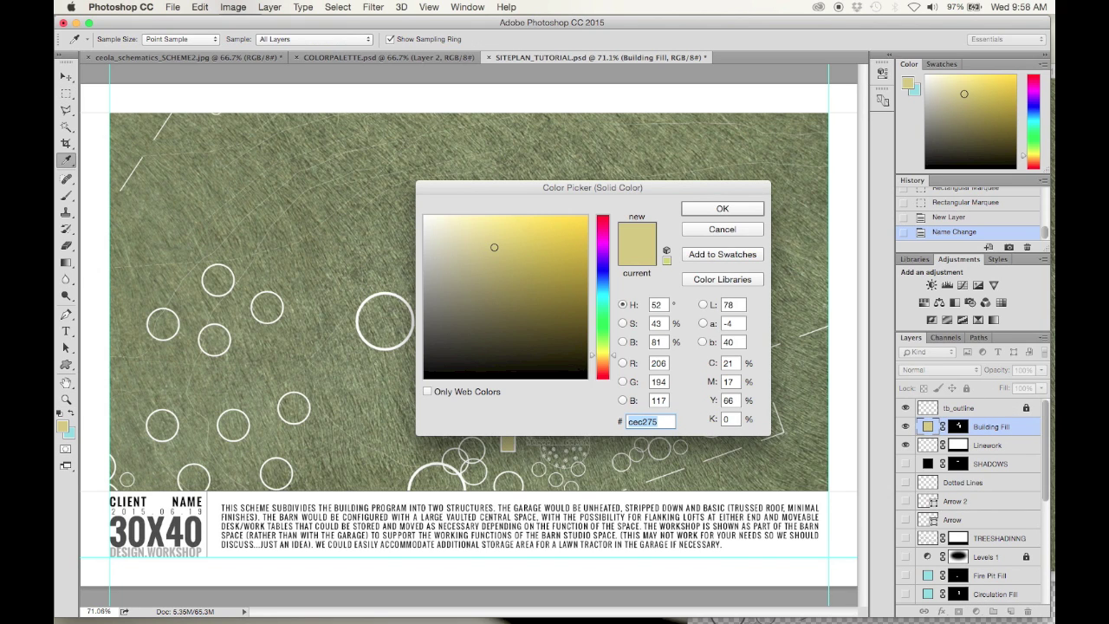
{"action": "left_click", "coordinate": [720, 209]}
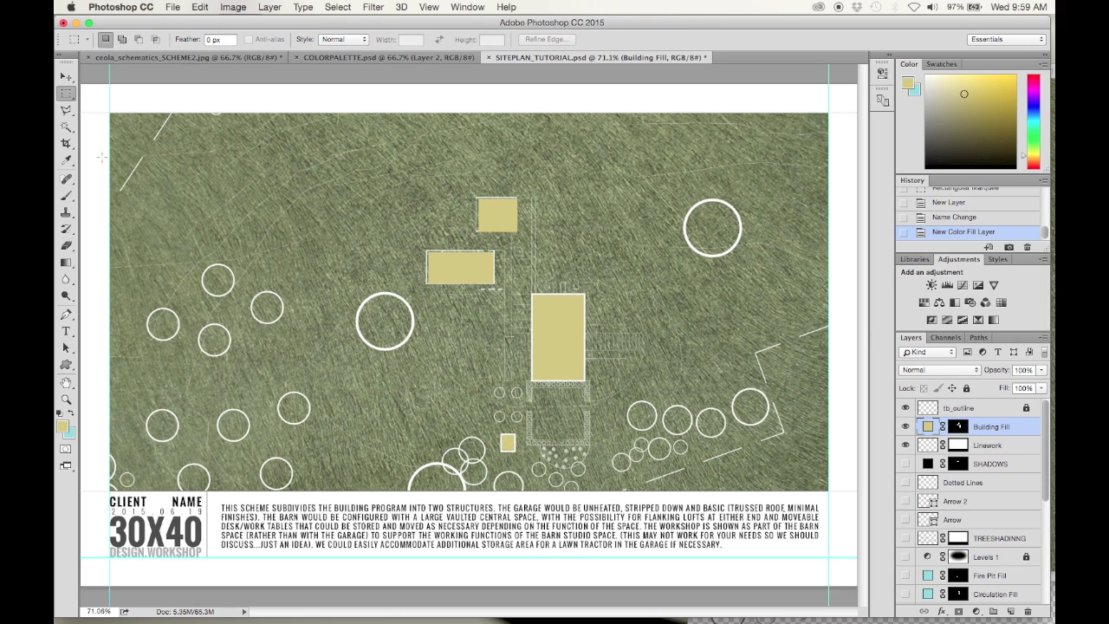
Step: Set the building fill opacity to 78% and marquee the walkway strip beside the garage
{"action": "left_click", "coordinate": [905, 426]}
{"action": "scroll", "coordinate": [934, 516], "scroll_direction": "down", "scroll_amount": 4}
{"action": "left_click", "coordinate": [905, 541]}
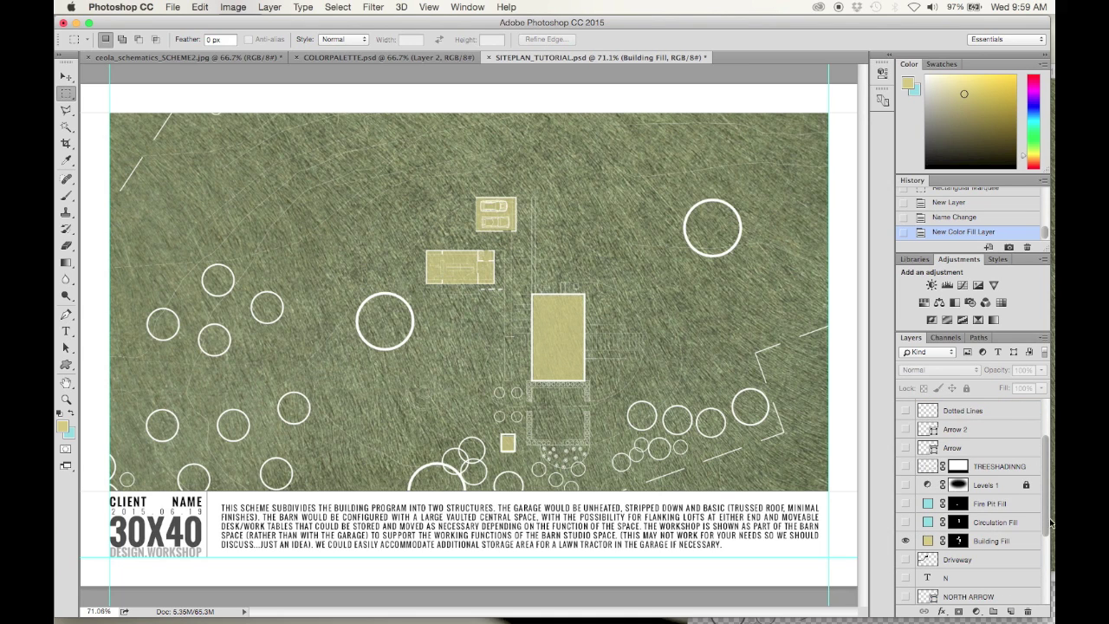
{"action": "left_click", "coordinate": [1016, 541]}
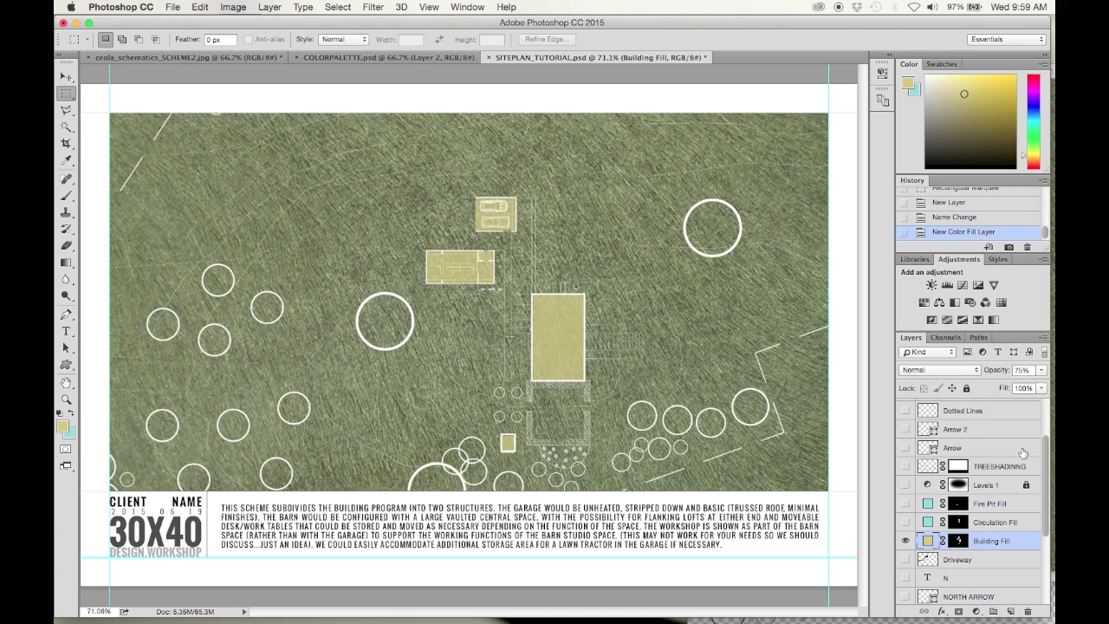
{"action": "left_click_drag", "start_coordinate": [1041, 370], "coordinate": [1006, 390]}
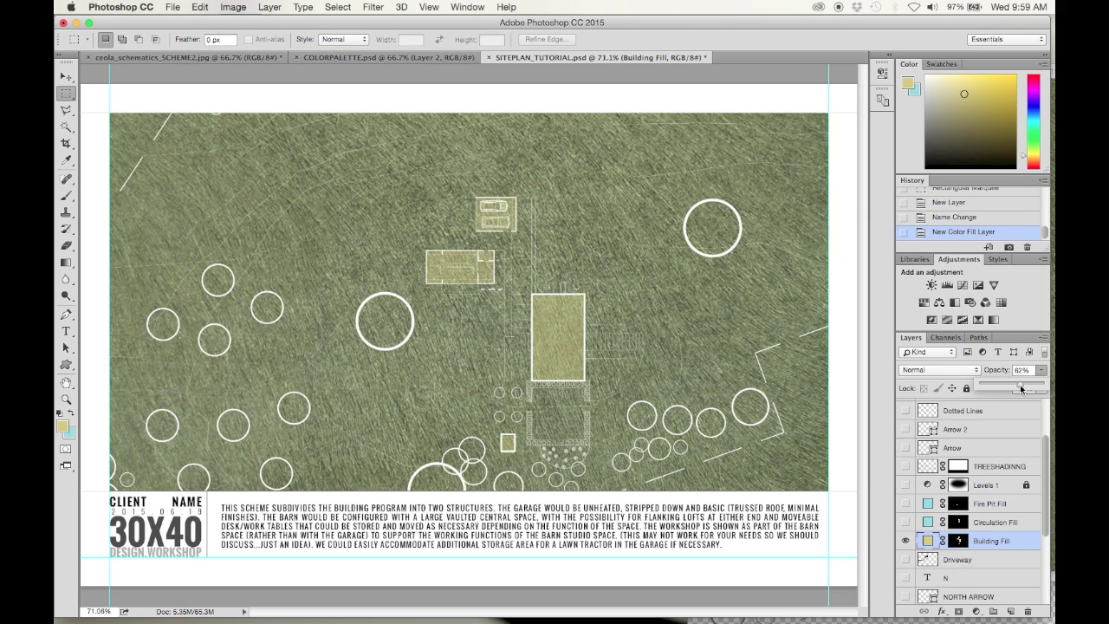
{"action": "left_click_drag", "start_coordinate": [1008, 390], "coordinate": [1033, 389]}
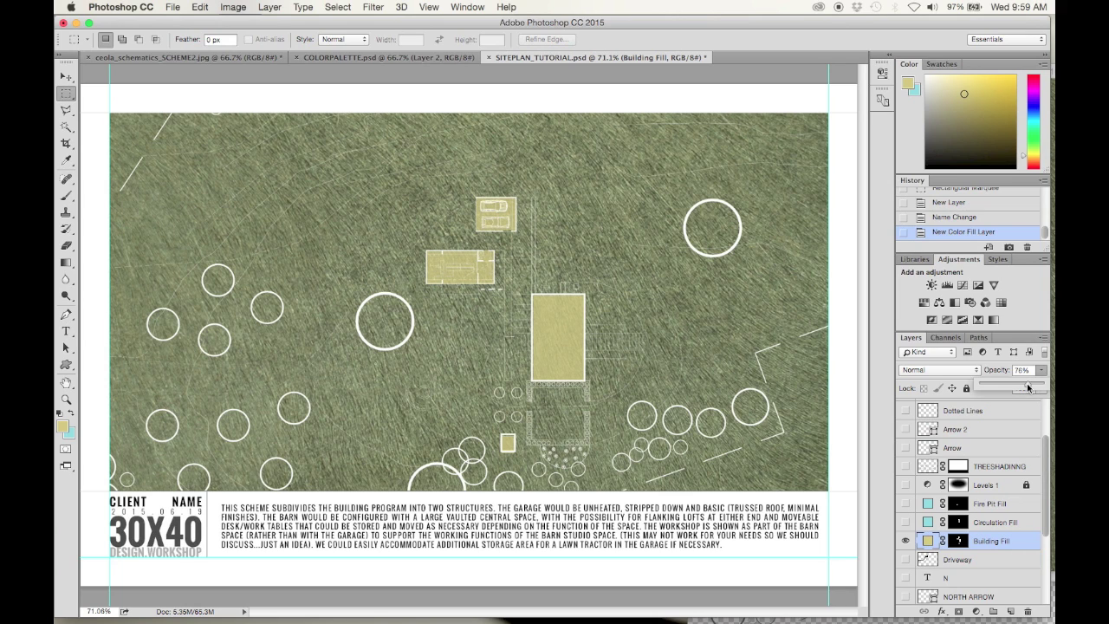
{"action": "left_click_drag", "start_coordinate": [1027, 387], "coordinate": [1032, 387]}
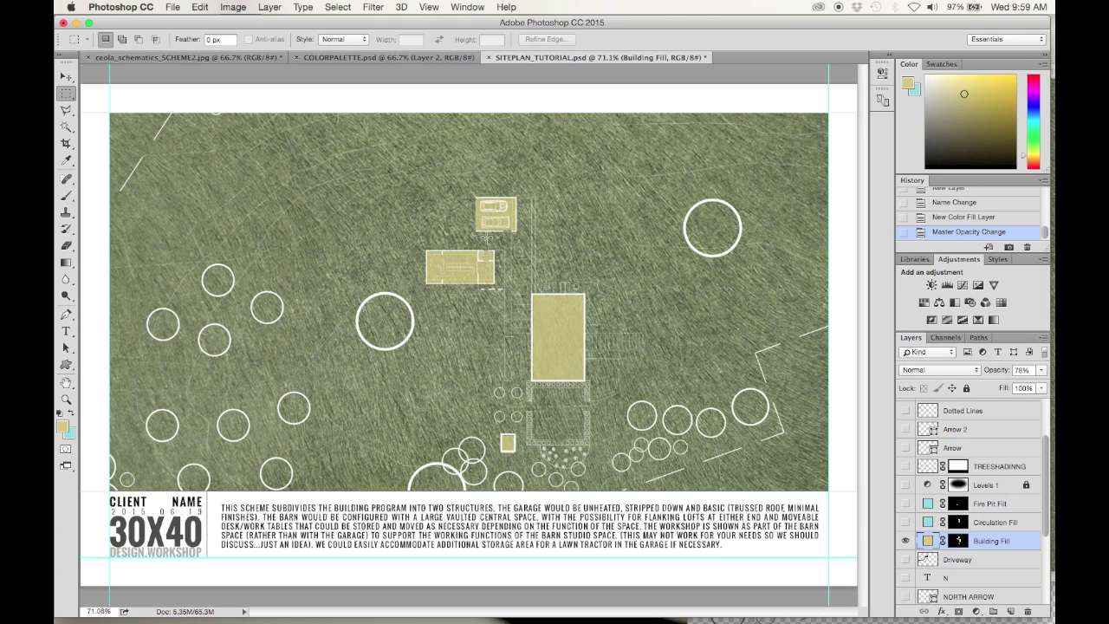
{"action": "left_click_drag", "start_coordinate": [477, 231], "coordinate": [531, 382]}
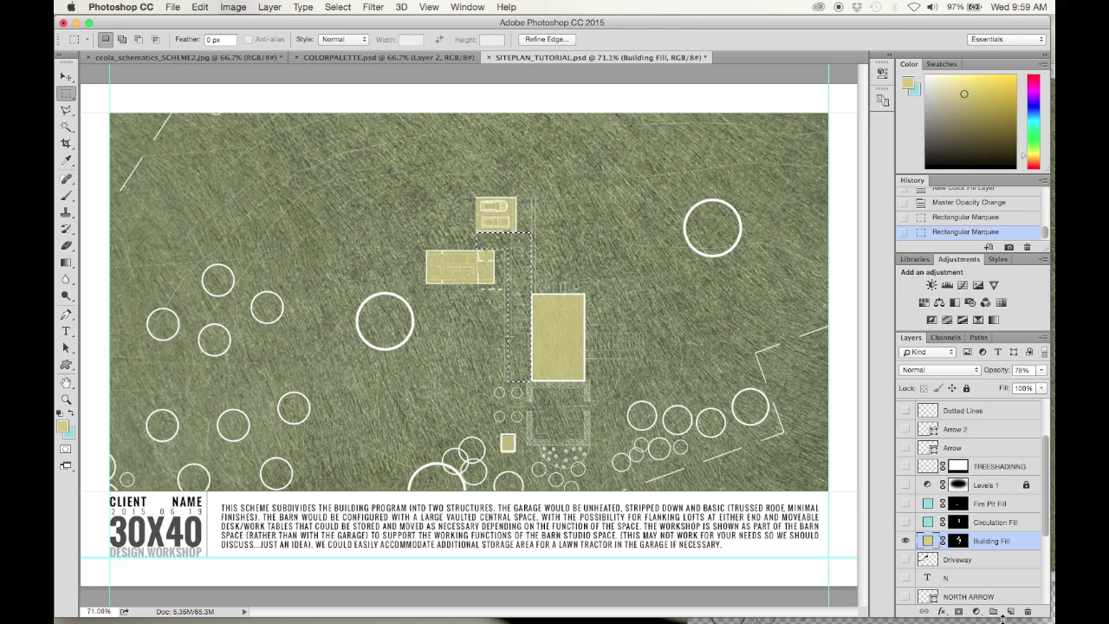
Step: Fill the walkway strip with light cyan at 46% opacity, then marquee the square below the house
{"action": "left_click", "coordinate": [976, 610]}
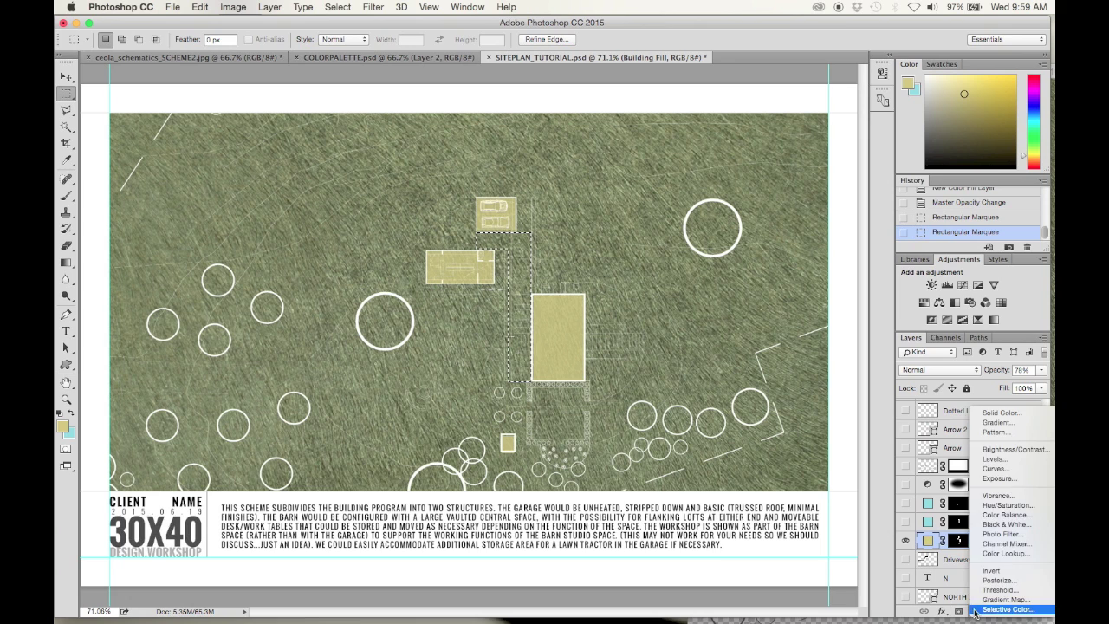
{"action": "left_click", "coordinate": [999, 413]}
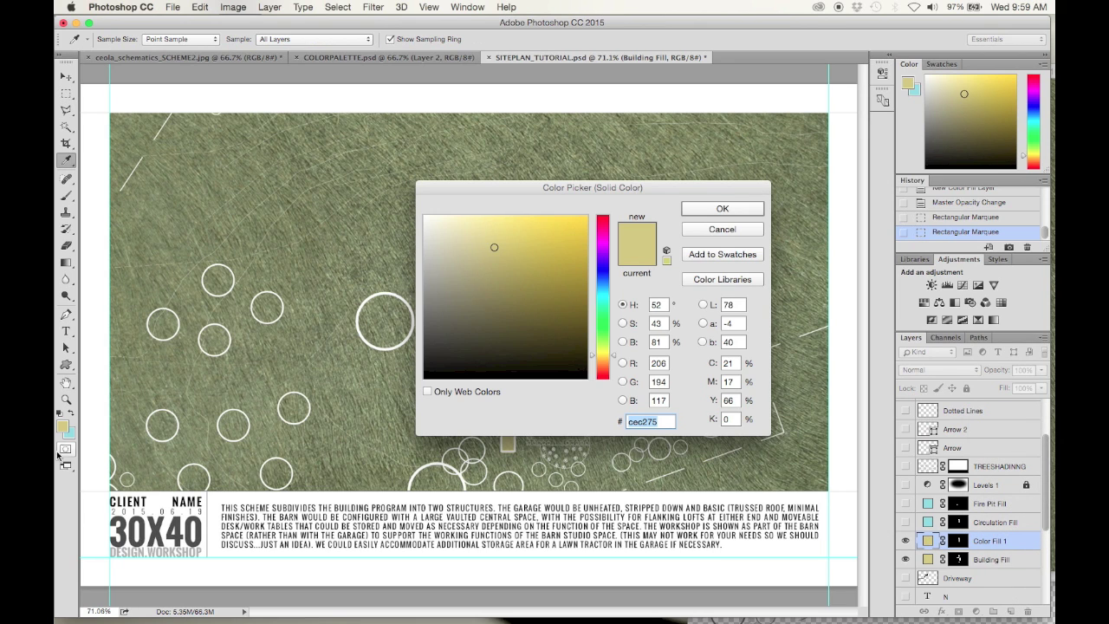
{"action": "left_click", "coordinate": [71, 430]}
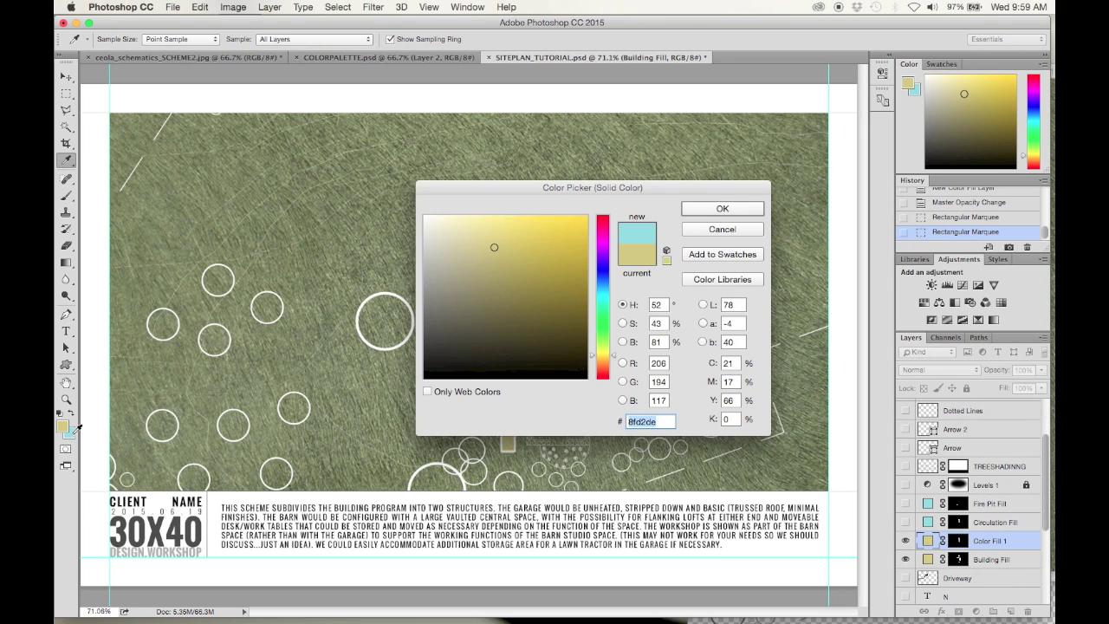
{"action": "left_click", "coordinate": [711, 210]}
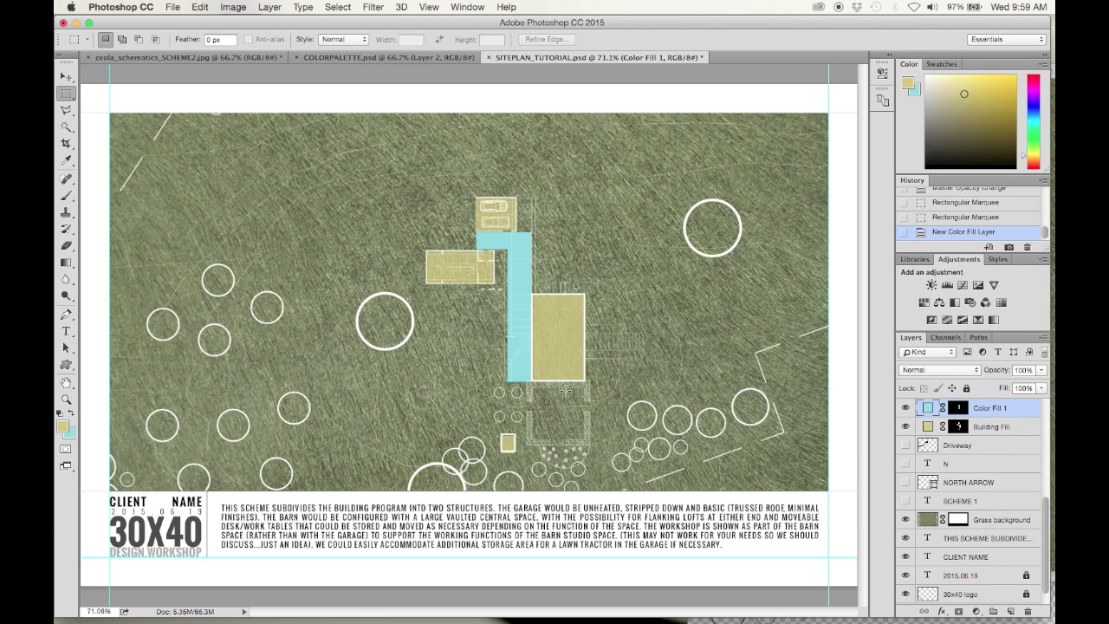
{"action": "left_click", "coordinate": [1041, 370]}
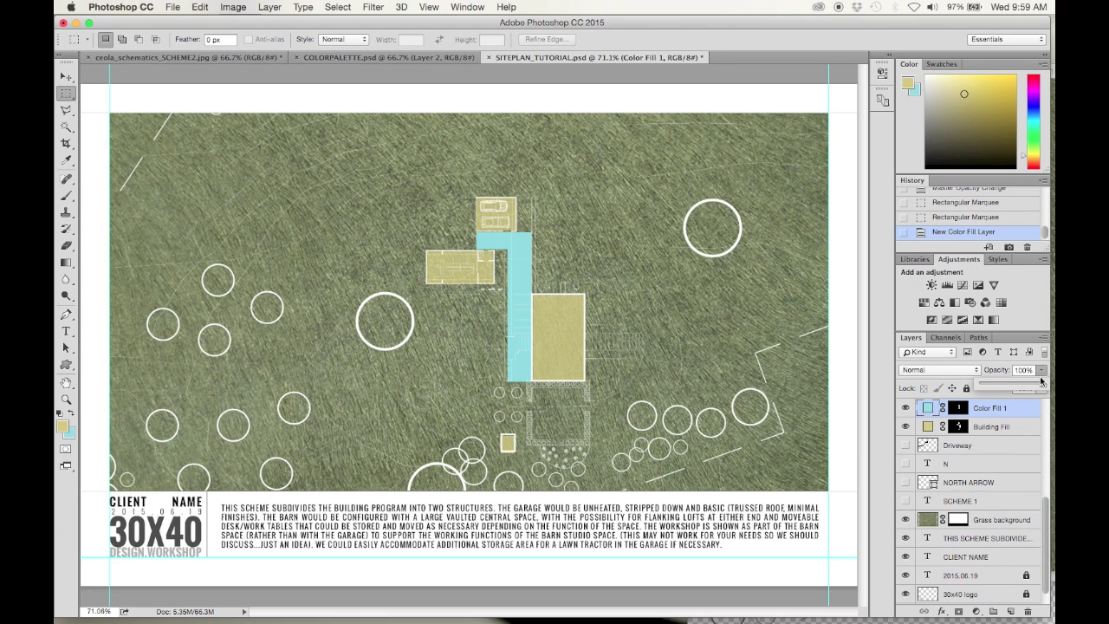
{"action": "left_click_drag", "start_coordinate": [1043, 387], "coordinate": [1009, 388]}
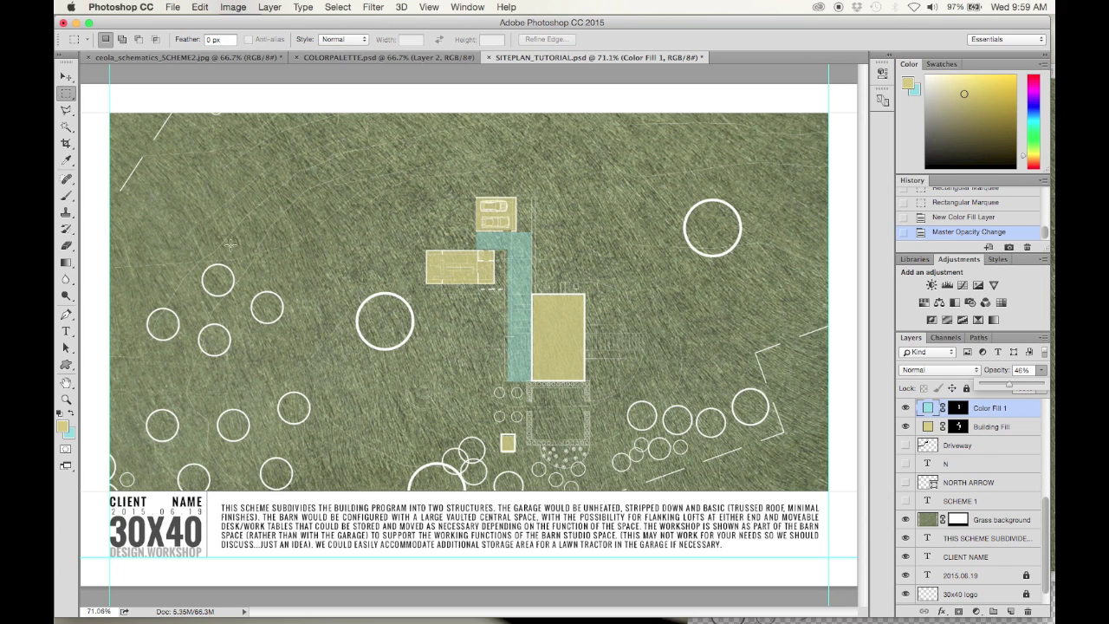
{"action": "left_click", "coordinate": [67, 97]}
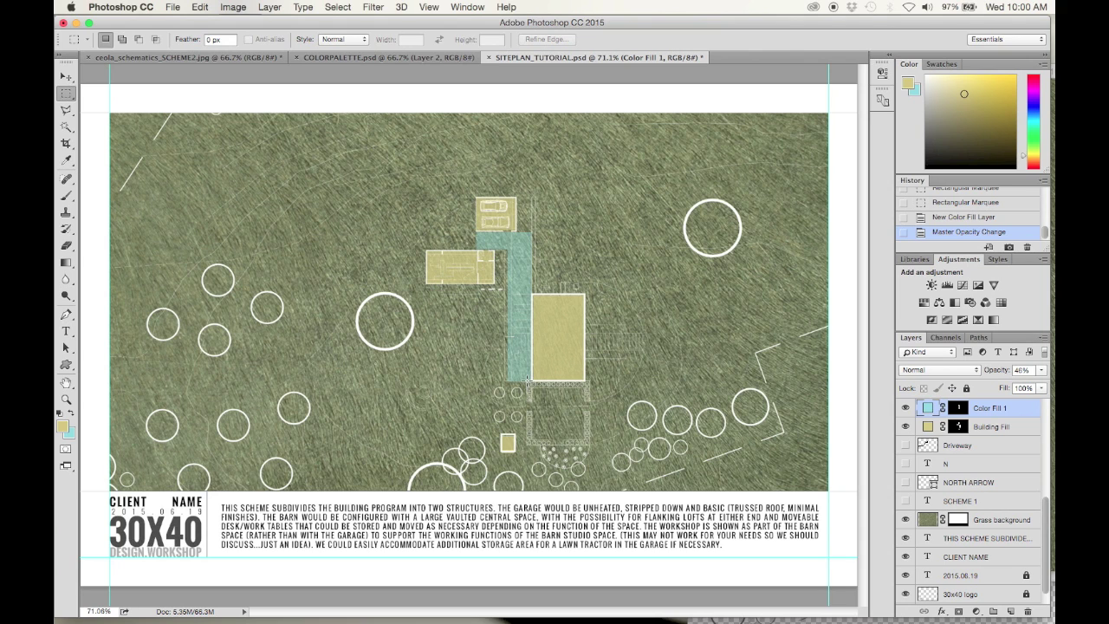
{"action": "left_click_drag", "start_coordinate": [526, 379], "coordinate": [592, 447]}
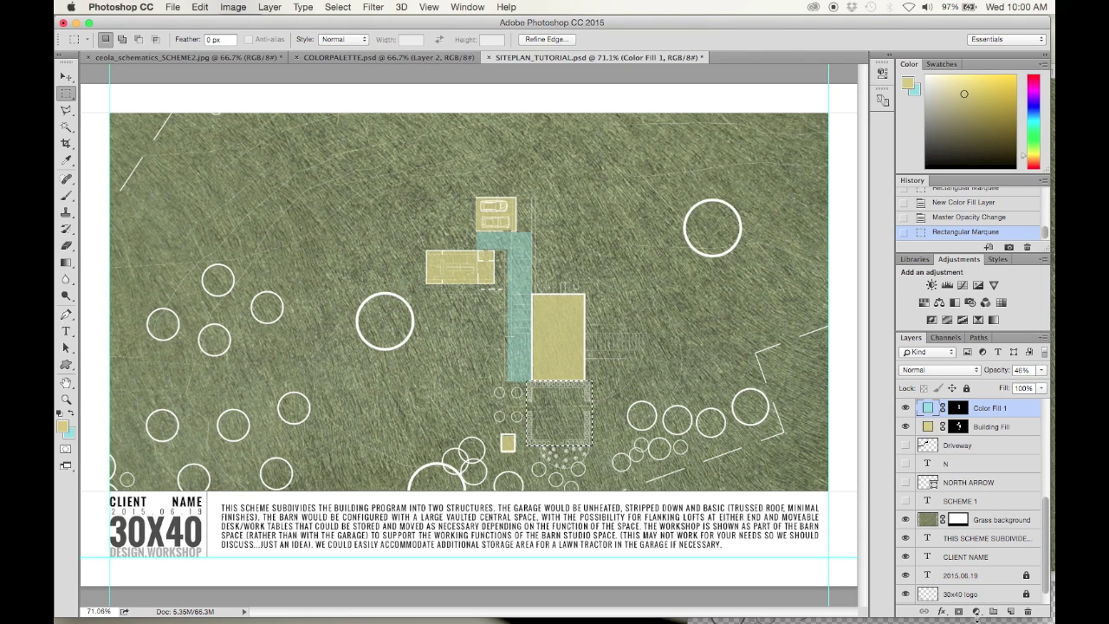
Step: Fill the square below the main house with orange at 48% opacity, then view SCHEME 2
{"action": "left_click", "coordinate": [977, 612]}
{"action": "left_click", "coordinate": [988, 410]}
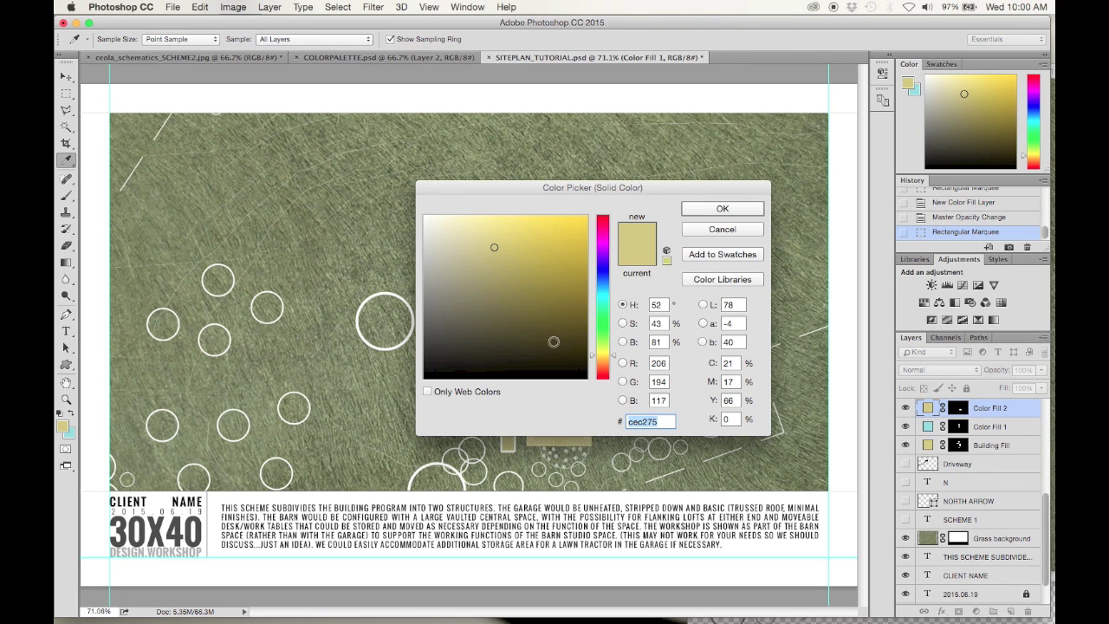
{"action": "left_click_drag", "start_coordinate": [615, 356], "coordinate": [614, 366]}
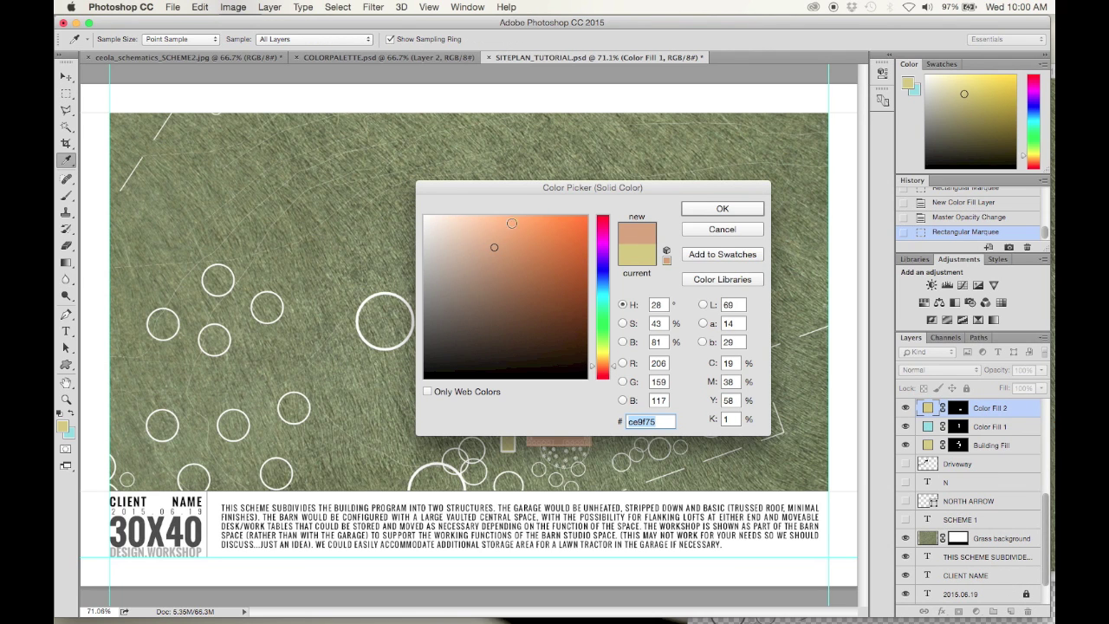
{"action": "left_click", "coordinate": [512, 247]}
{"action": "left_click", "coordinate": [721, 209]}
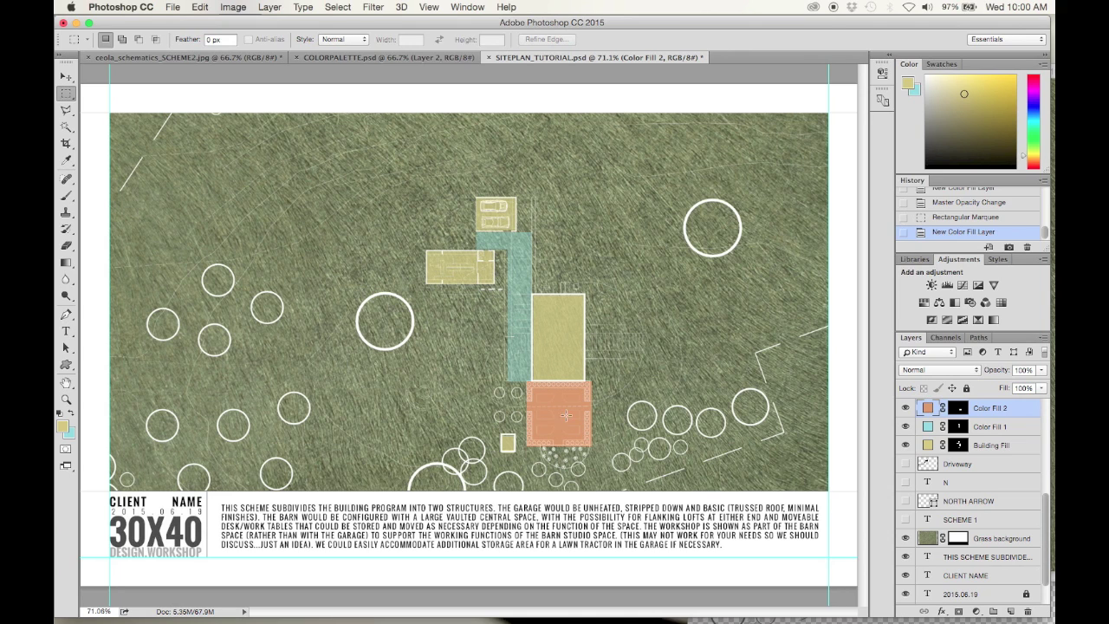
{"action": "left_click", "coordinate": [1041, 374]}
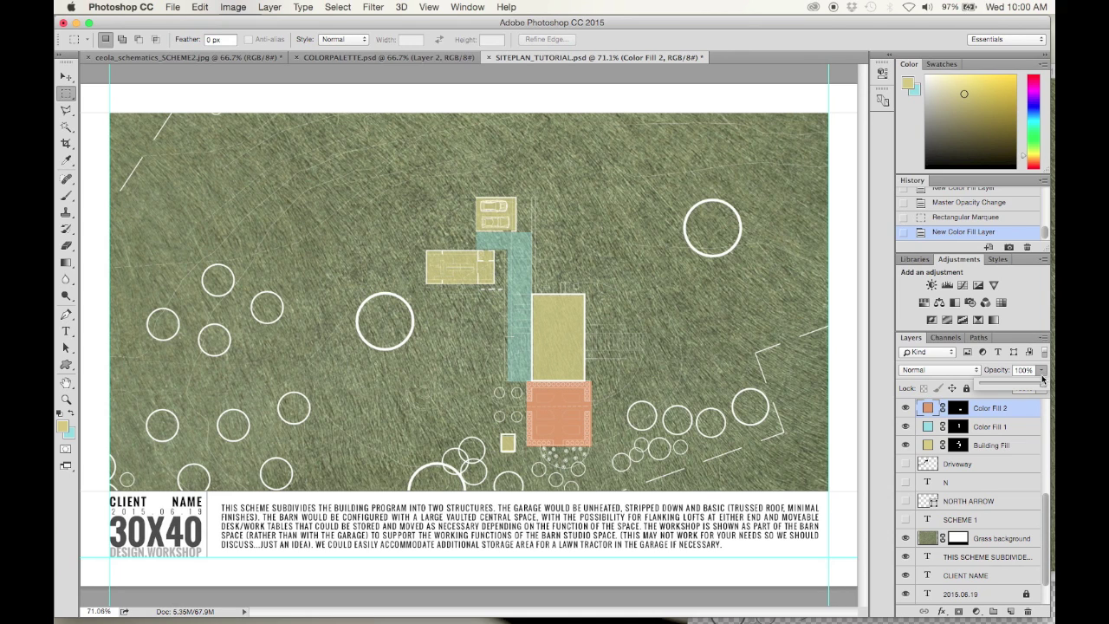
{"action": "left_click_drag", "start_coordinate": [1042, 383], "coordinate": [1011, 387]}
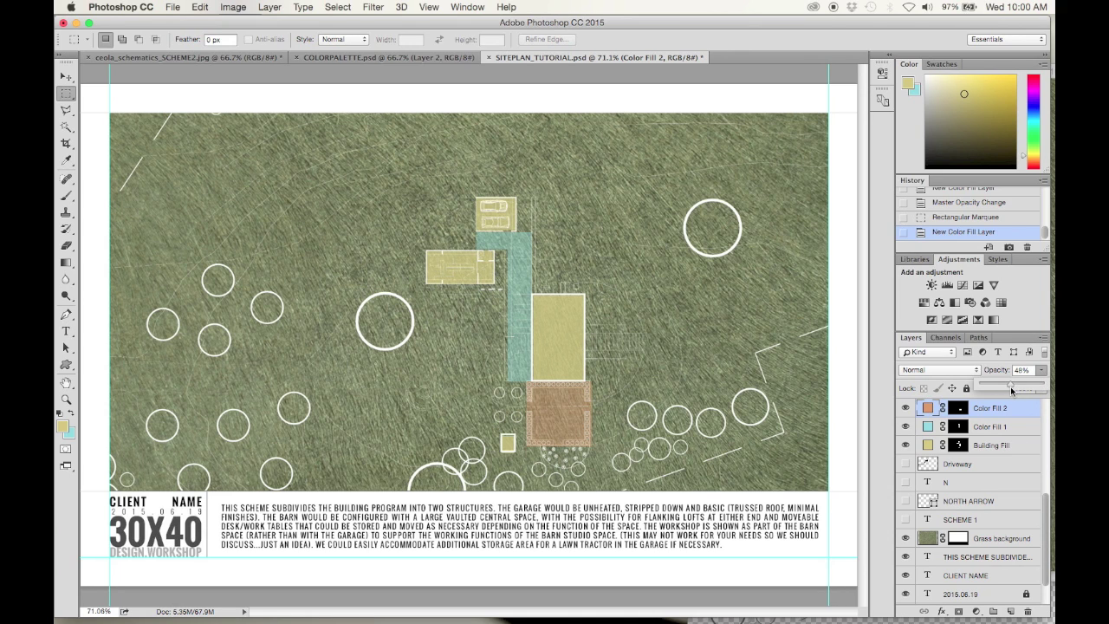
{"action": "left_click", "coordinate": [66, 76]}
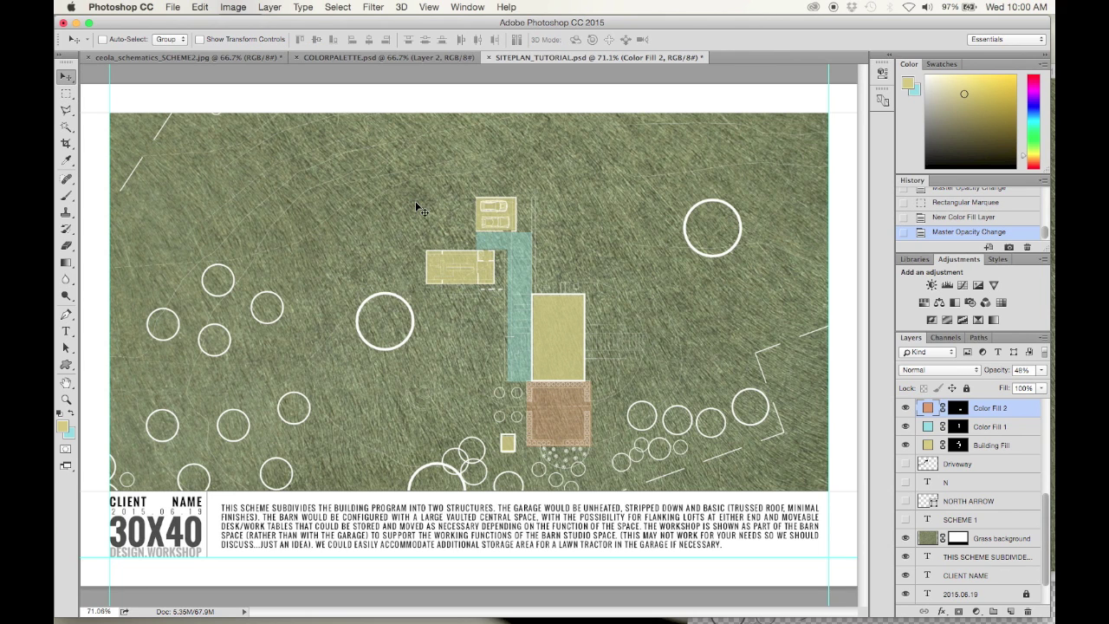
{"action": "left_click", "coordinate": [242, 58]}
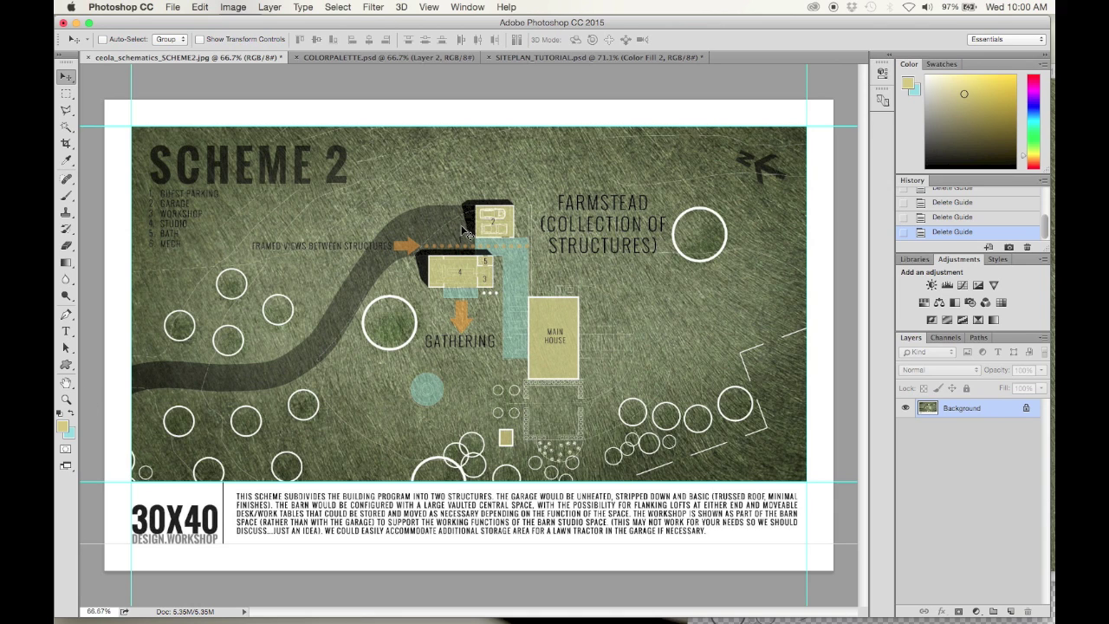
{"action": "left_click", "coordinate": [542, 59]}
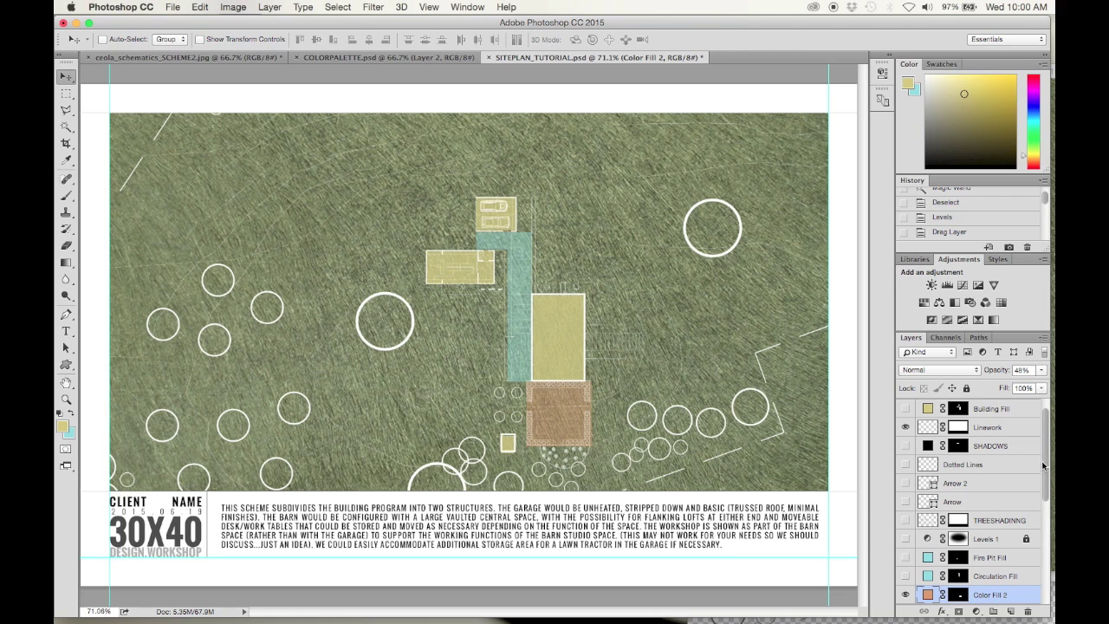
{"action": "left_click_drag", "start_coordinate": [1042, 465], "coordinate": [1044, 518]}
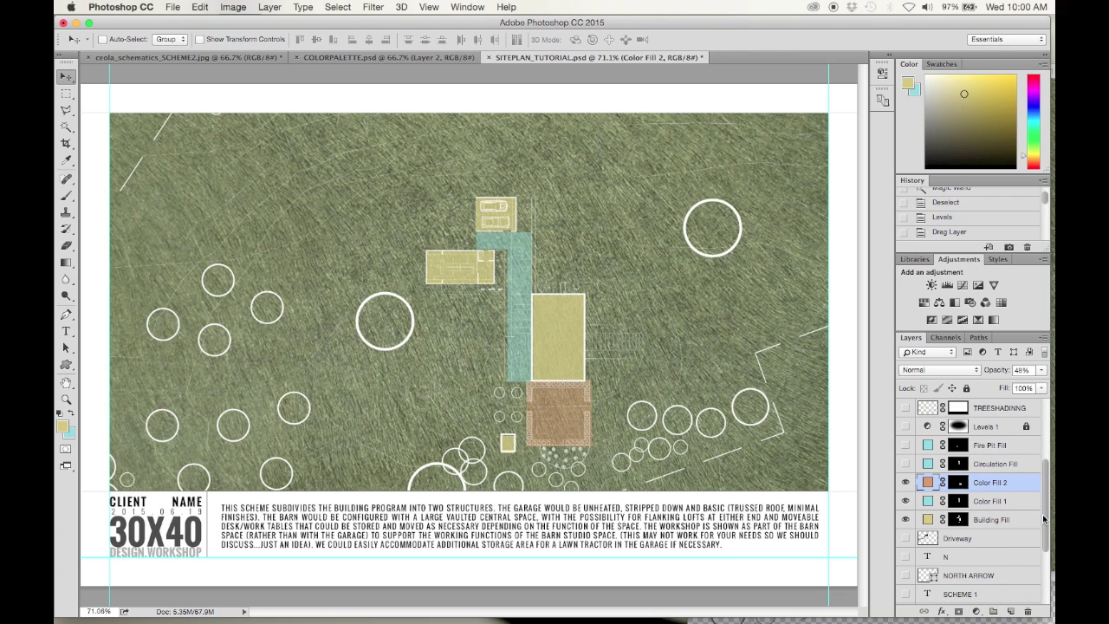
Step: Show the dark Driveway layer and nudge the driveway shape toward the buildings
{"action": "left_click", "coordinate": [906, 538]}
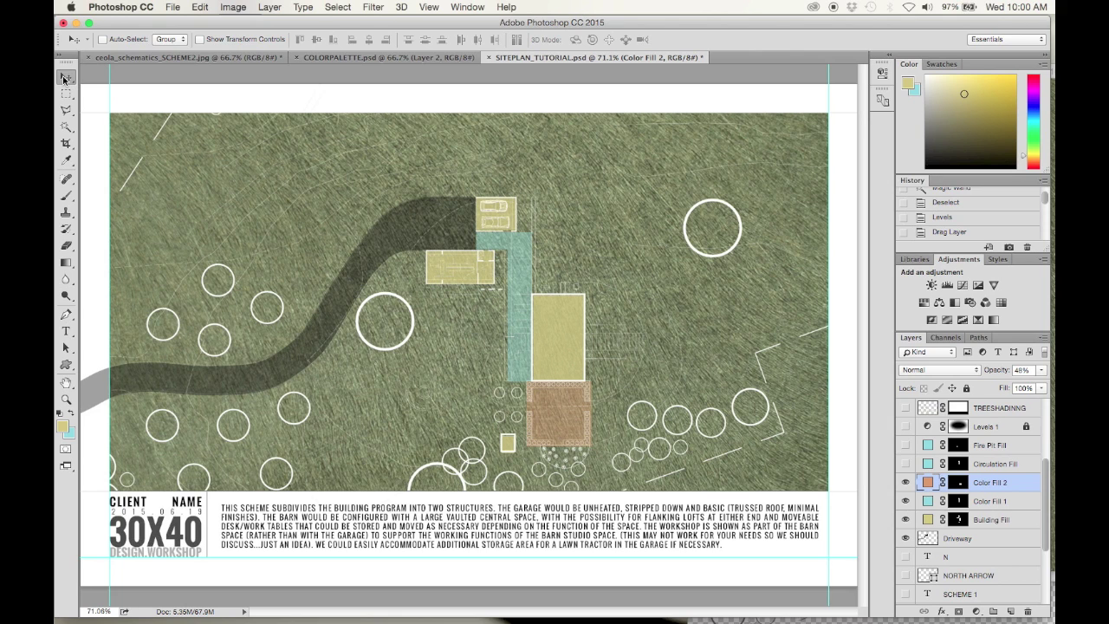
{"action": "mouse_move", "coordinate": [414, 240]}
{"action": "left_mouse_down"}
{"action": "mouse_move", "coordinate": [394, 226]}
{"action": "mouse_move", "coordinate": [408, 243]}
{"action": "left_mouse_up"}
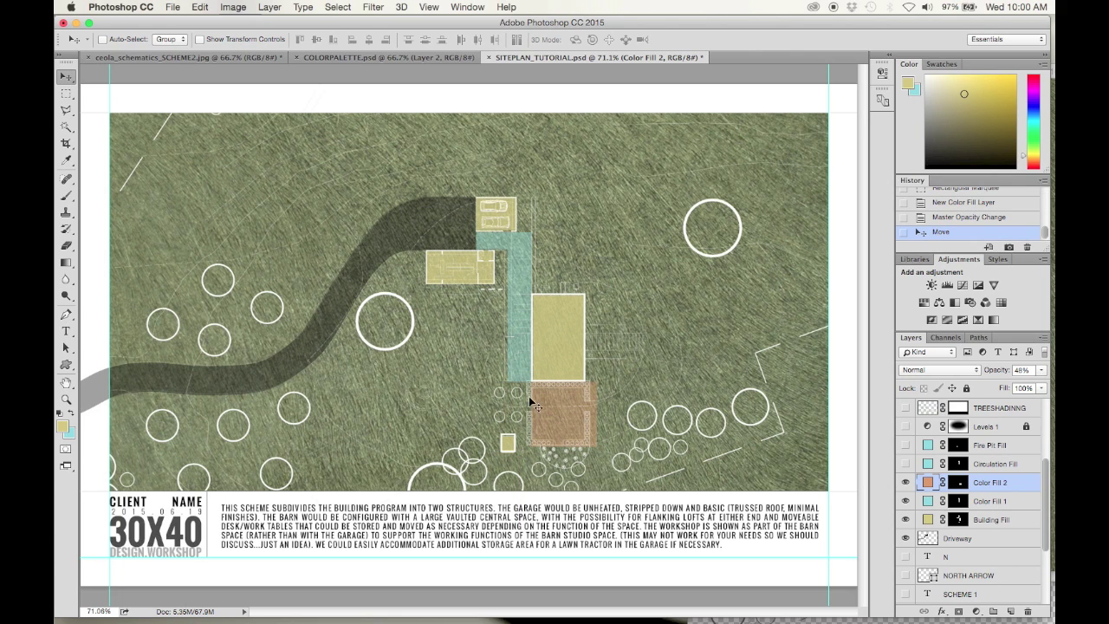
{"action": "right_click", "coordinate": [407, 234]}
{"action": "left_click", "coordinate": [416, 241]}
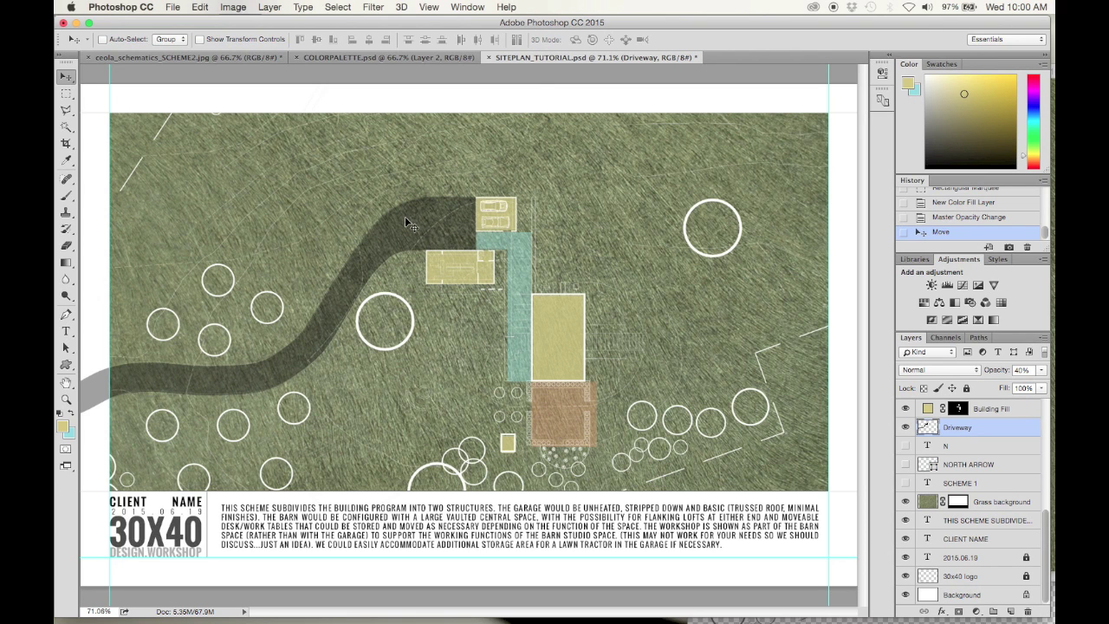
{"action": "mouse_move", "coordinate": [405, 217]}
{"action": "left_mouse_down"}
{"action": "mouse_move", "coordinate": [390, 212]}
{"action": "mouse_move", "coordinate": [415, 160]}
{"action": "mouse_move", "coordinate": [466, 137]}
{"action": "mouse_move", "coordinate": [389, 197]}
{"action": "mouse_move", "coordinate": [403, 224]}
{"action": "left_mouse_up"}
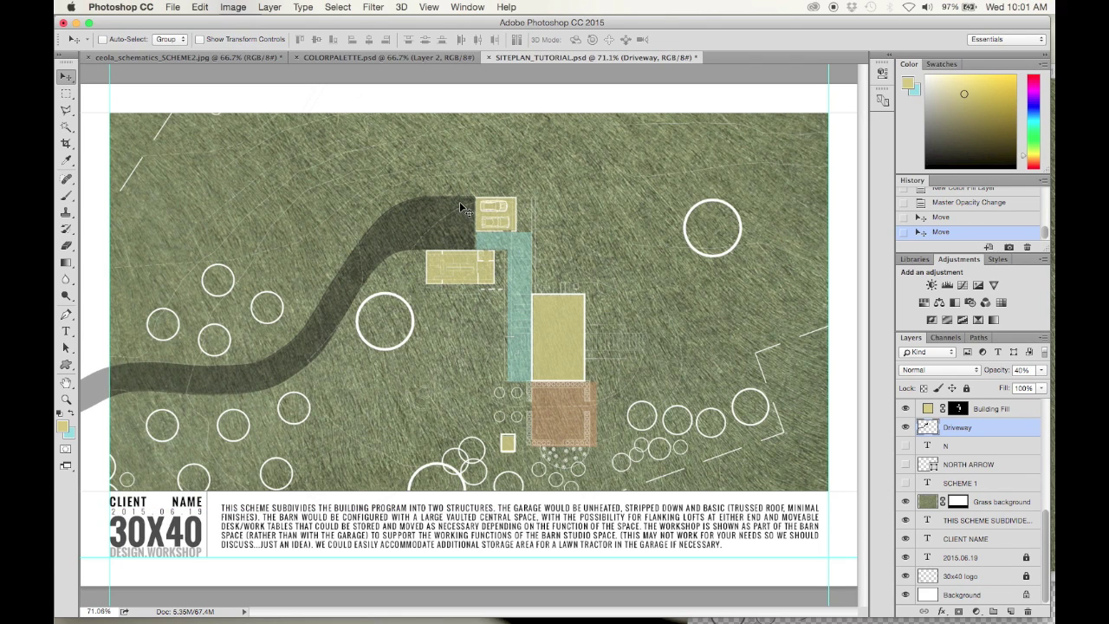
Step: Mask the Driveway layer to a rectangular selection of the full site-plan image area
{"action": "left_click", "coordinate": [65, 93]}
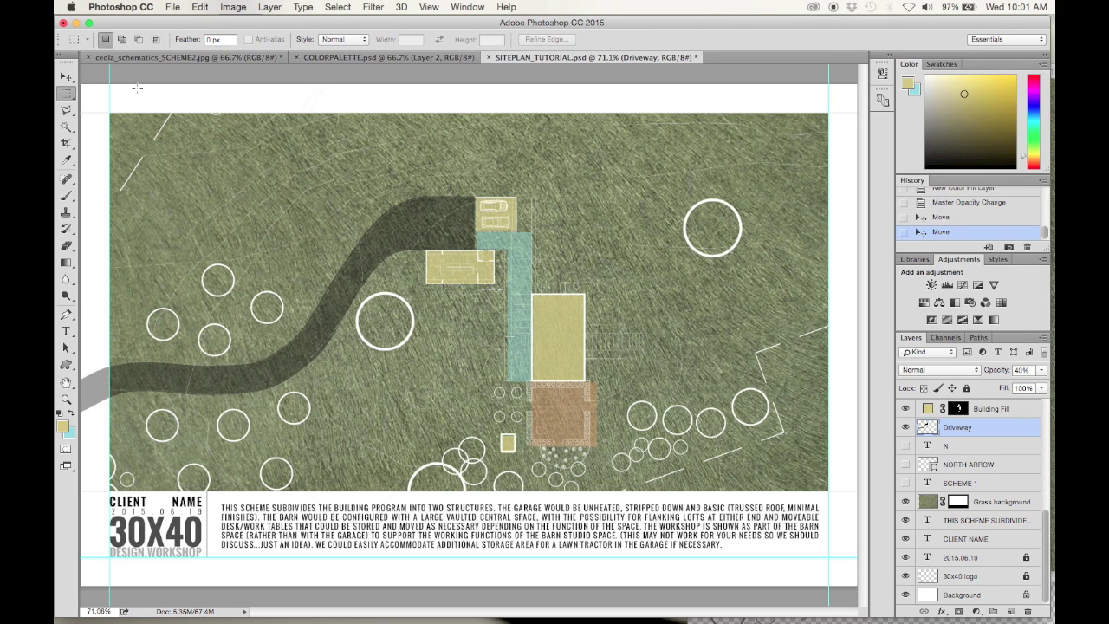
{"action": "left_click_drag", "start_coordinate": [109, 111], "coordinate": [324, 264]}
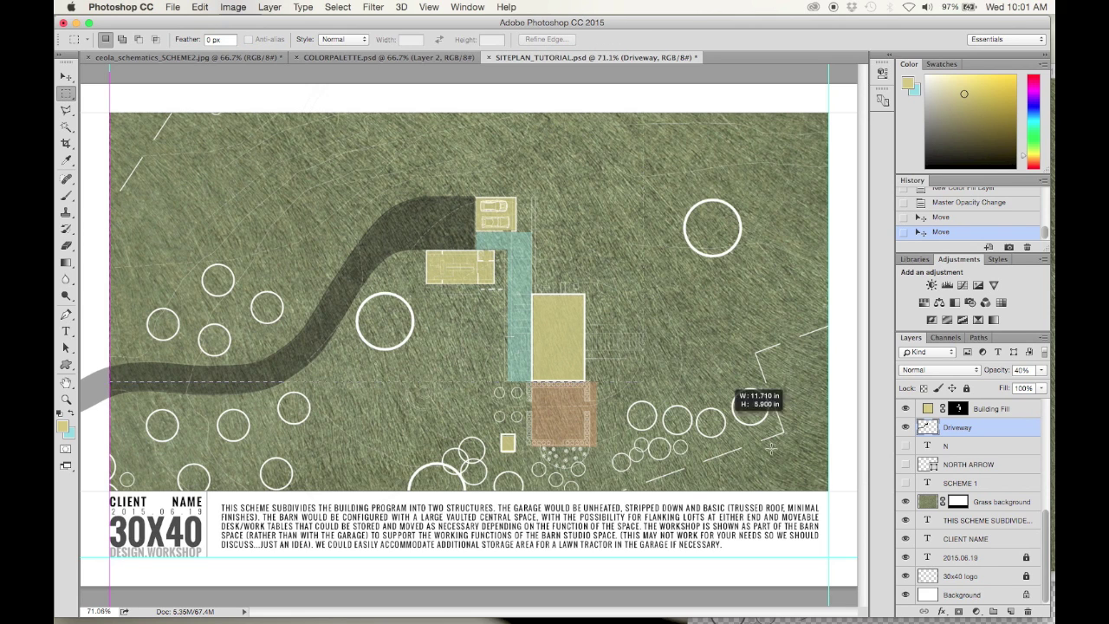
{"action": "left_click_drag", "start_coordinate": [771, 447], "coordinate": [834, 477]}
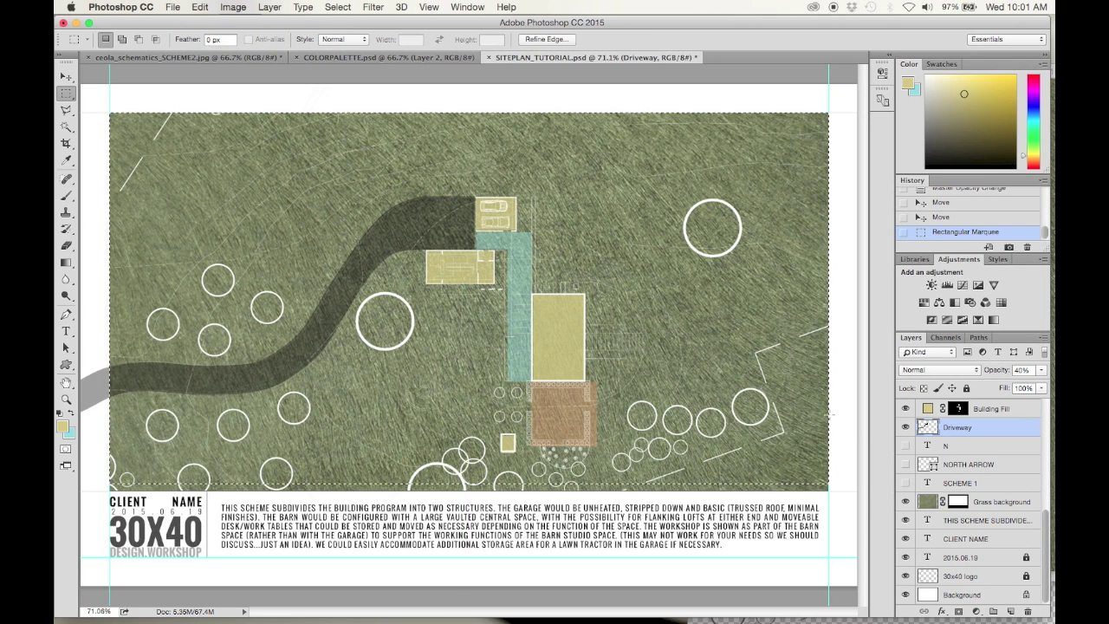
{"action": "key", "text": "super+d"}
{"action": "left_click_drag", "start_coordinate": [110, 113], "coordinate": [827, 491]}
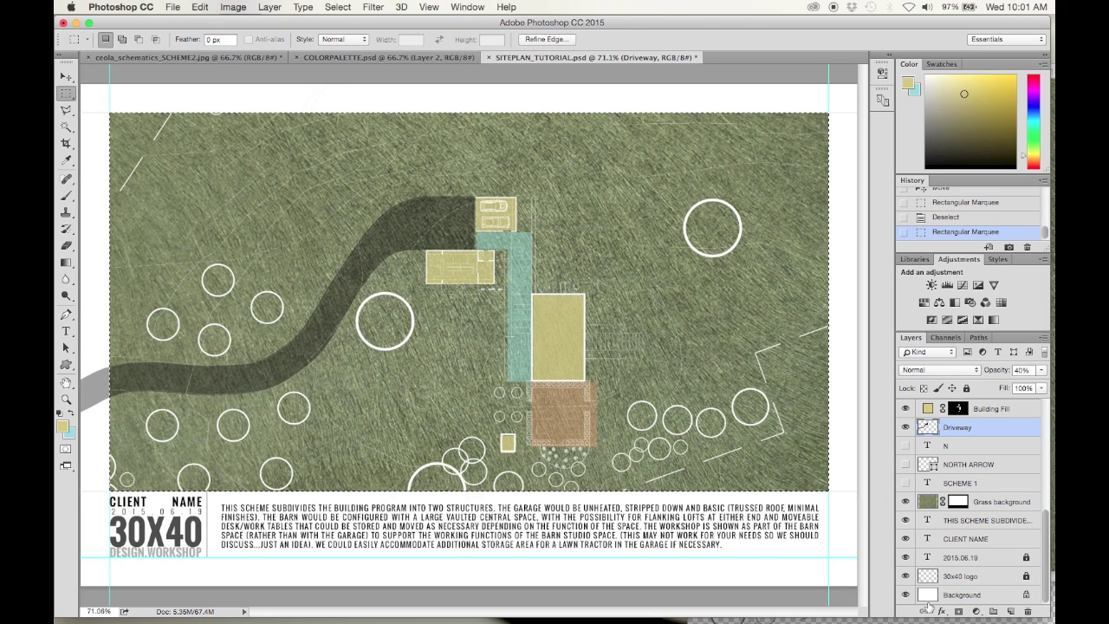
{"action": "left_click", "coordinate": [958, 611]}
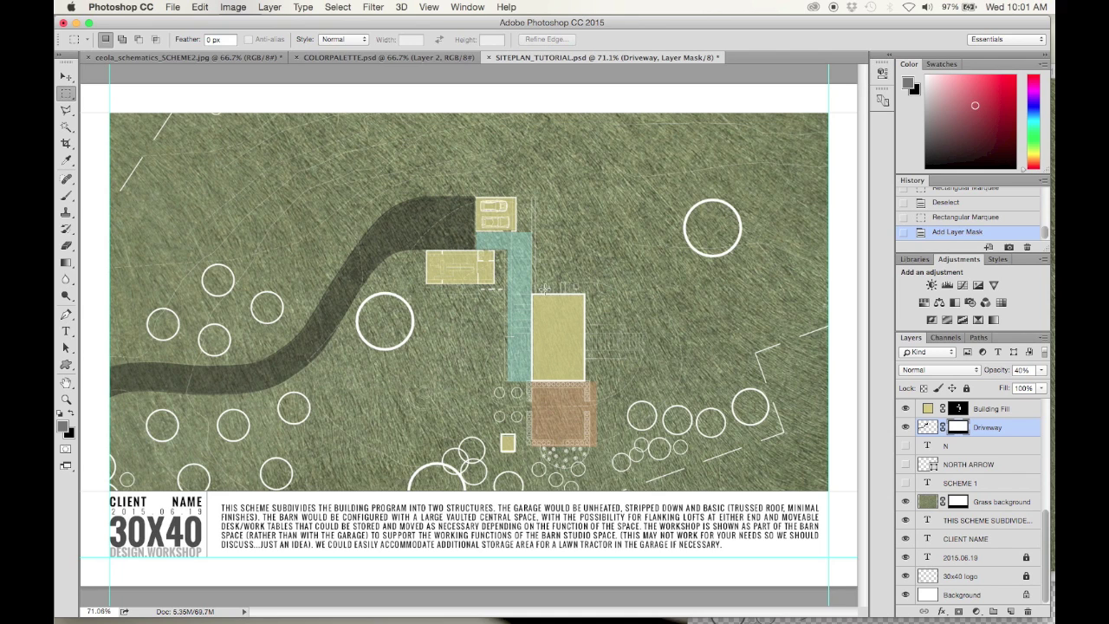
Step: Lower the Driveway layer's opacity to roughly a third, ending near 38%
{"action": "left_click", "coordinate": [1039, 372]}
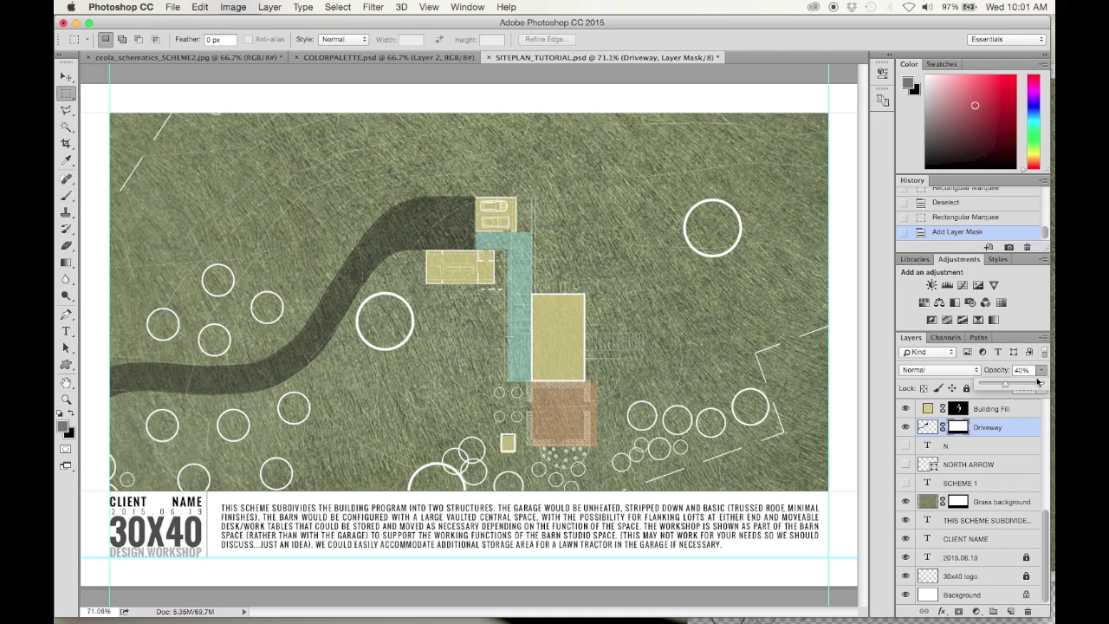
{"action": "left_click_drag", "start_coordinate": [1005, 388], "coordinate": [1041, 384]}
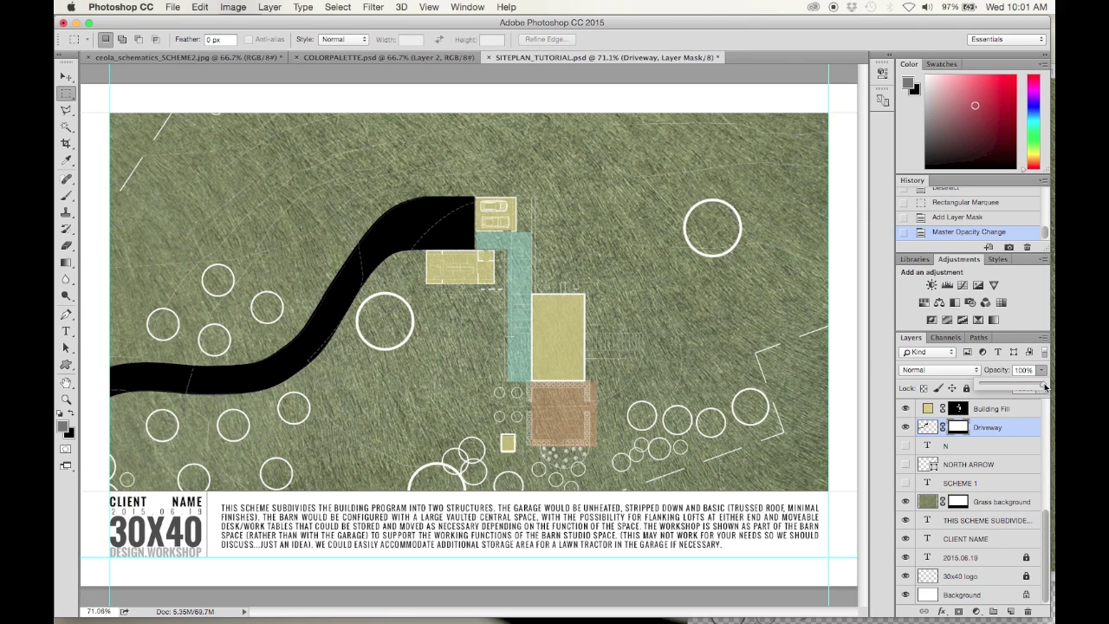
{"action": "left_click_drag", "start_coordinate": [1045, 386], "coordinate": [1006, 386]}
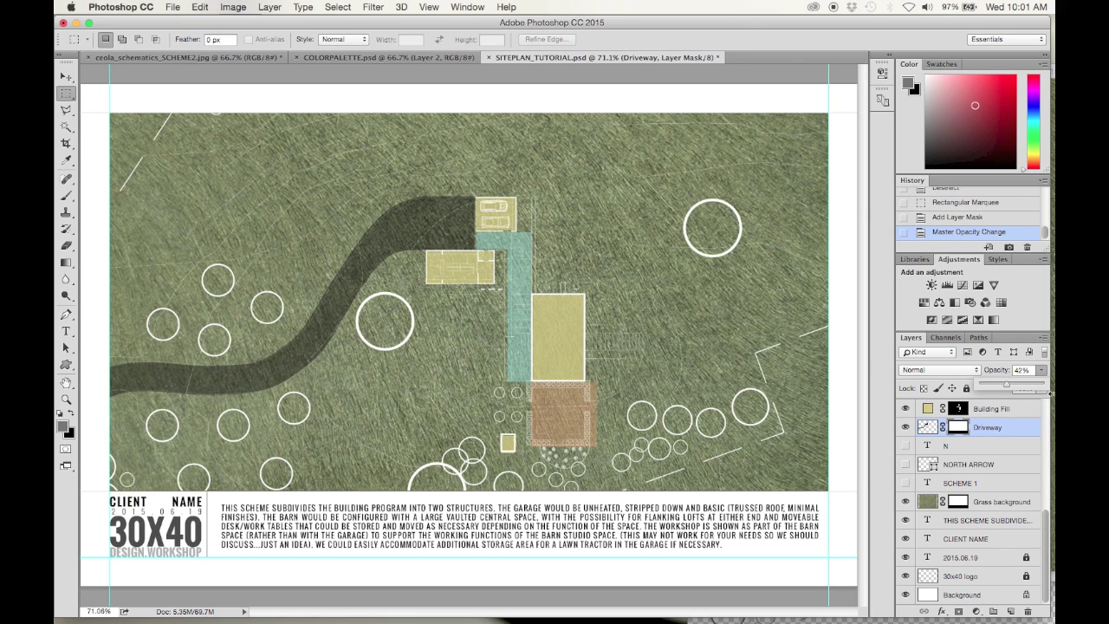
{"action": "left_click_drag", "start_coordinate": [1001, 389], "coordinate": [993, 390]}
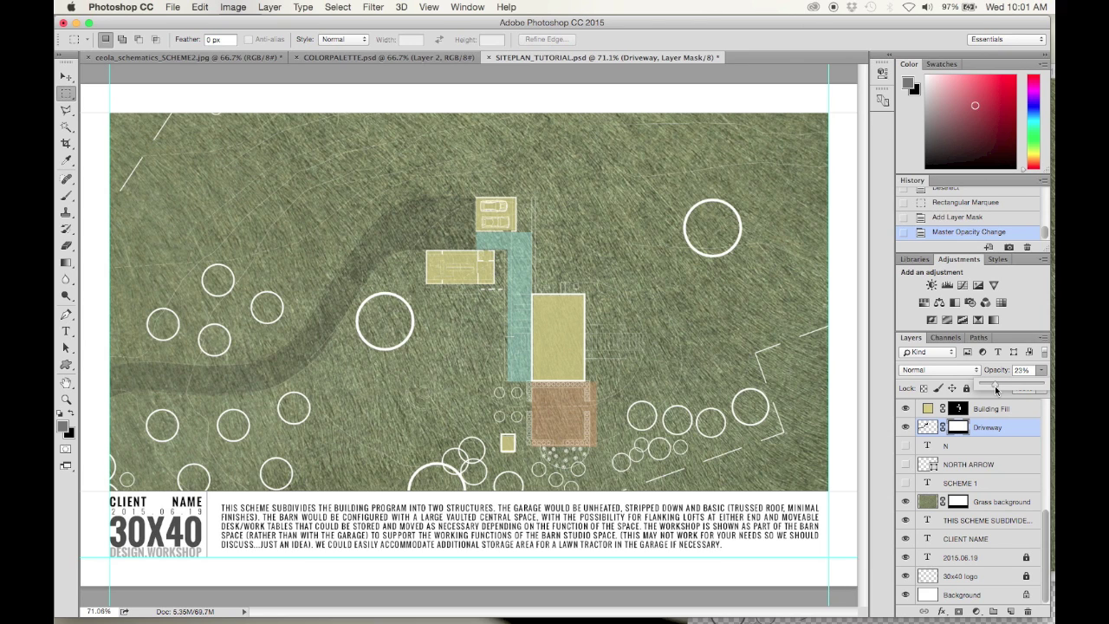
{"action": "left_click_drag", "start_coordinate": [988, 384], "coordinate": [1006, 394]}
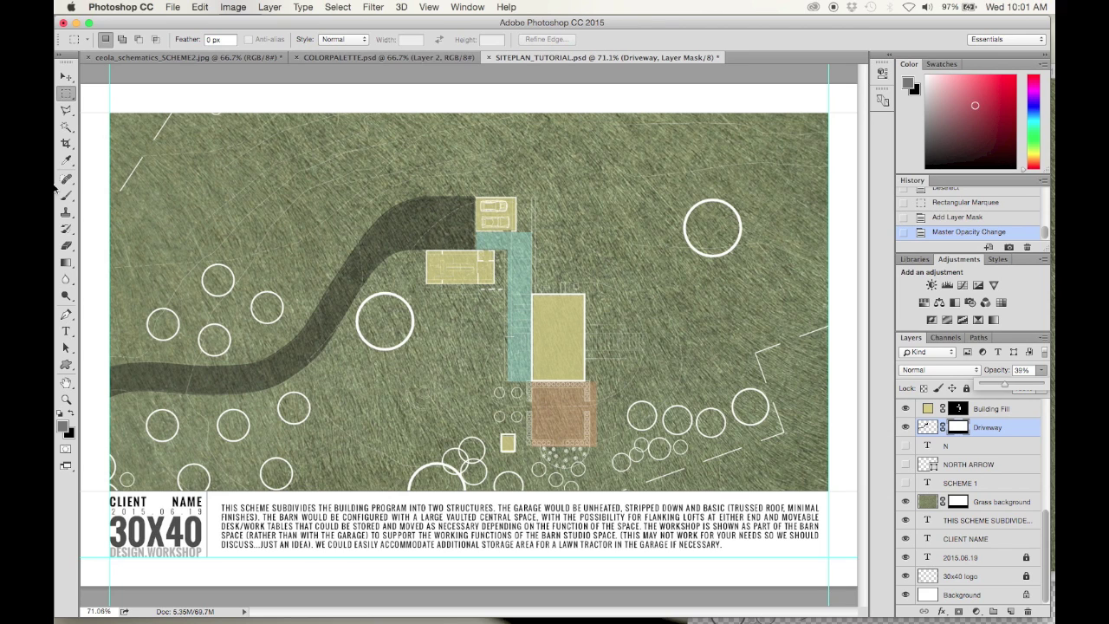
Step: Make Building Fill the working layer by picking it from the small building on the canvas
{"action": "left_click", "coordinate": [66, 110]}
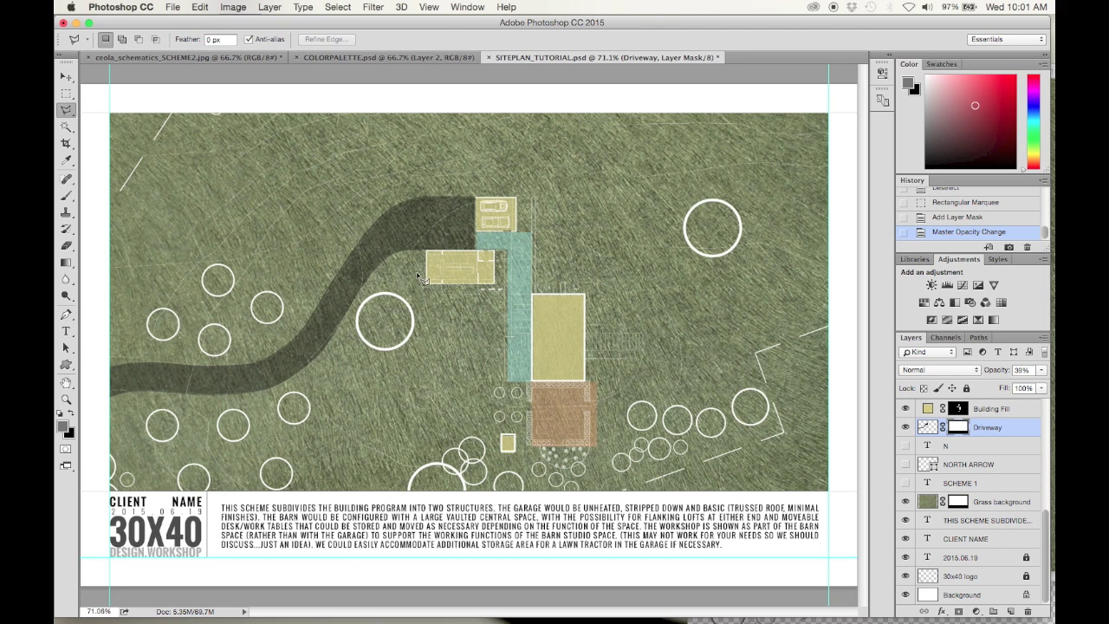
{"action": "left_click", "coordinate": [66, 77]}
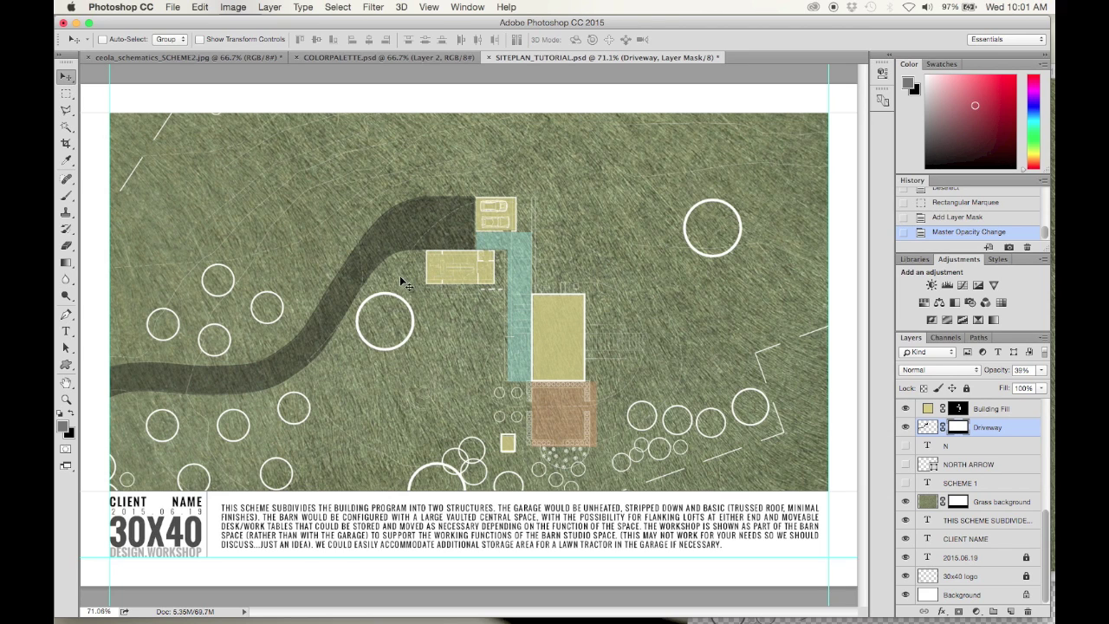
{"action": "right_click", "coordinate": [463, 266]}
{"action": "left_click", "coordinate": [470, 269]}
{"action": "right_click", "coordinate": [1009, 416]}
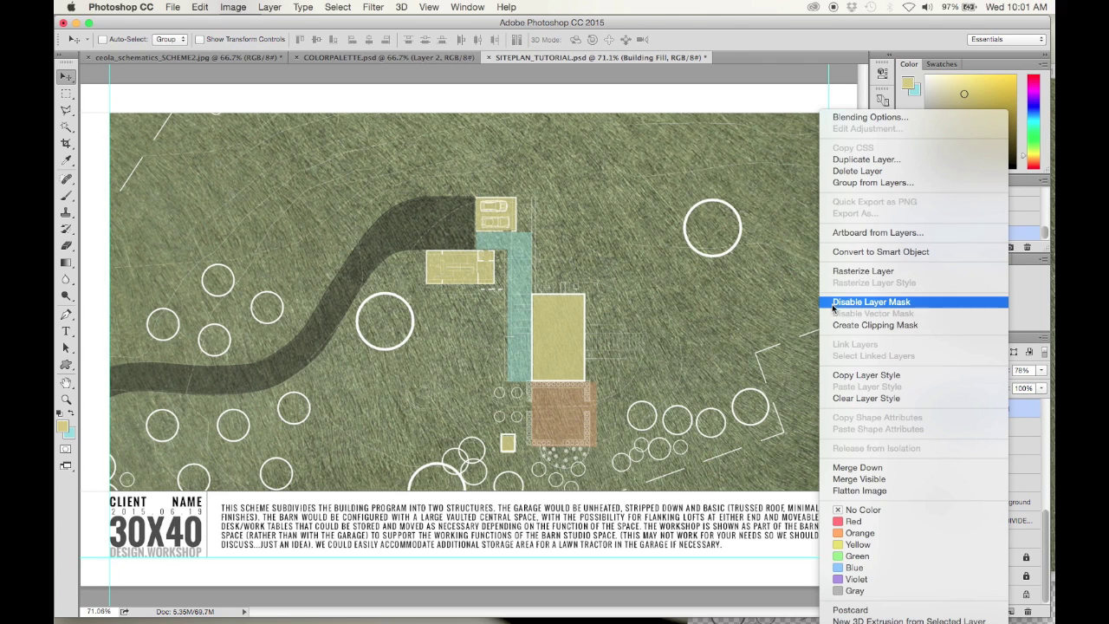
{"action": "left_click", "coordinate": [438, 301]}
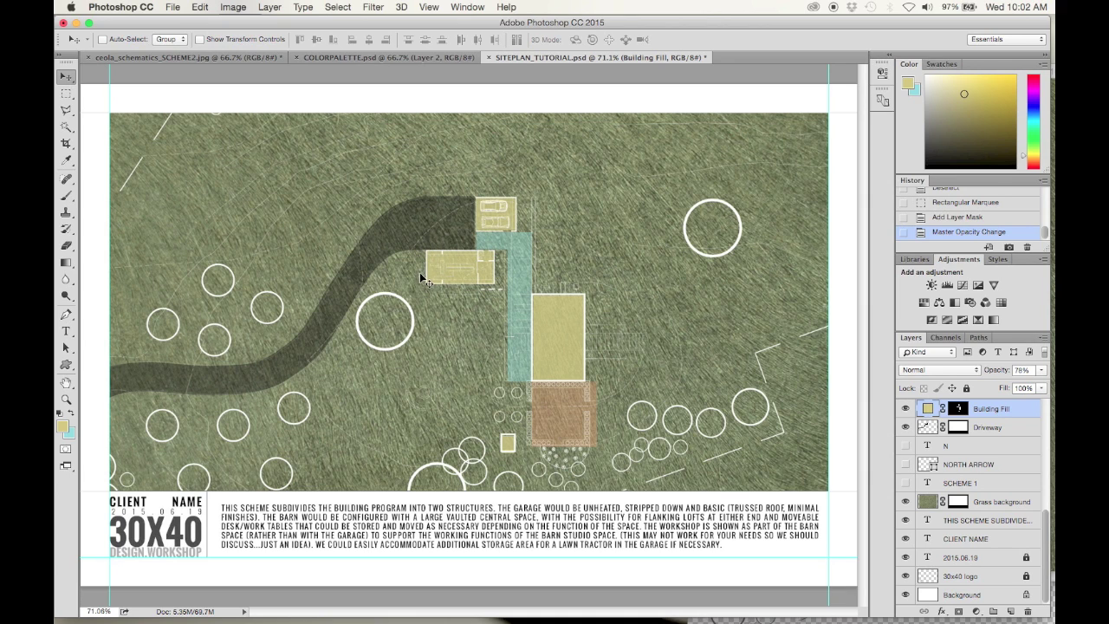
Step: Trace a polygonal shadow selection off the small building's upper-left side
{"action": "left_click", "coordinate": [65, 109]}
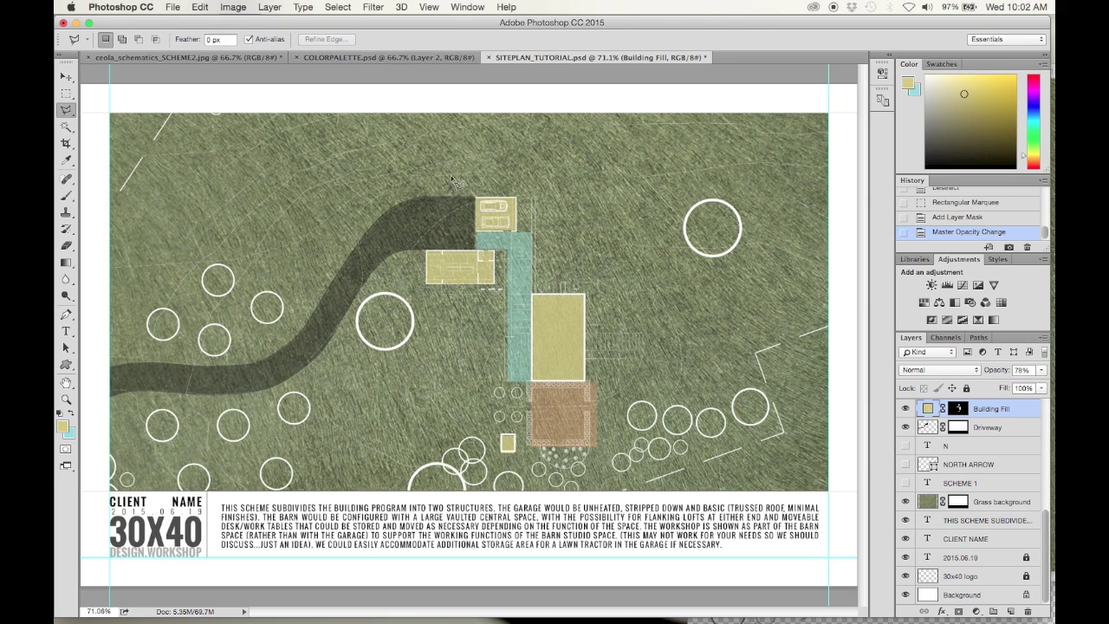
{"action": "left_click", "coordinate": [427, 251]}
{"action": "left_click", "coordinate": [474, 238]}
{"action": "double_click", "coordinate": [406, 251]}
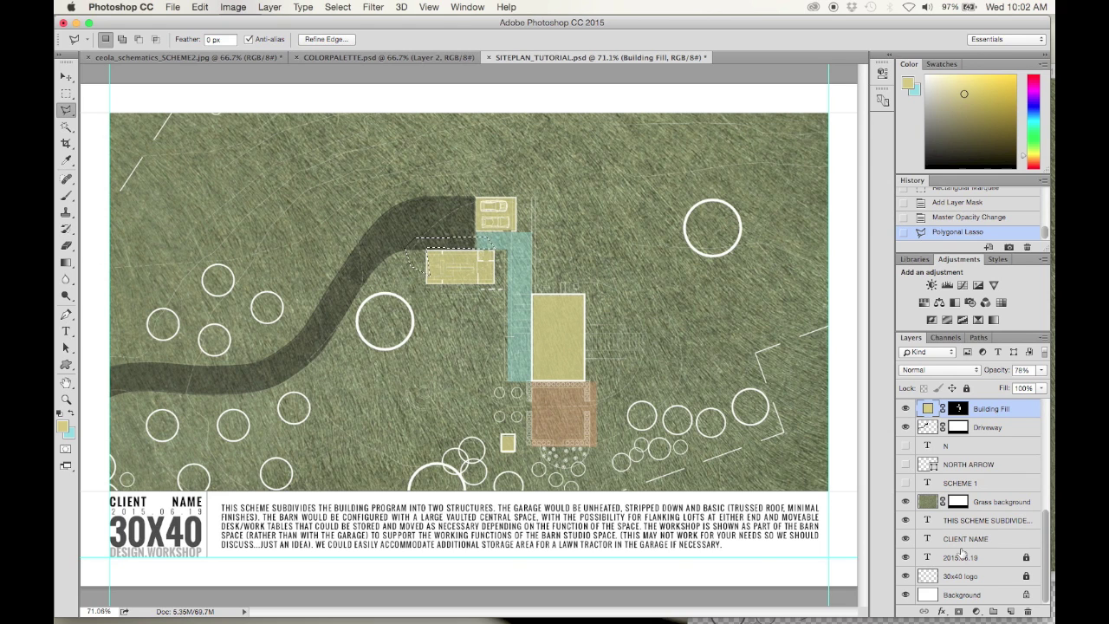
{"action": "left_click", "coordinate": [976, 611]}
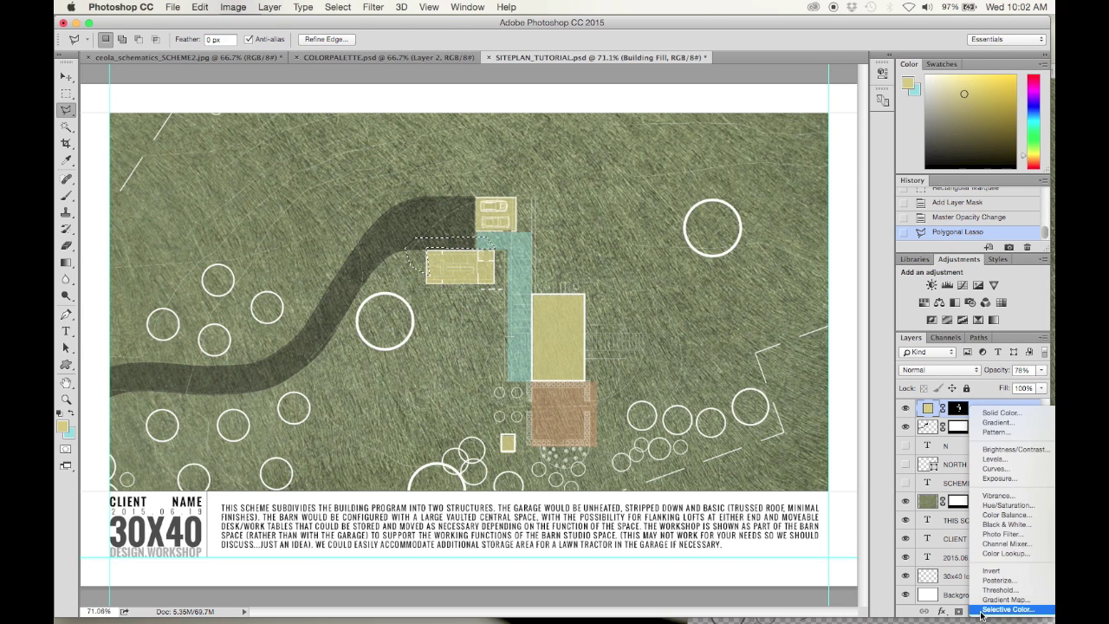
Step: Add a trial black Solid Color fill in the selection at about 54% opacity
{"action": "left_click", "coordinate": [1001, 412]}
{"action": "left_click_drag", "start_coordinate": [447, 331], "coordinate": [425, 378]}
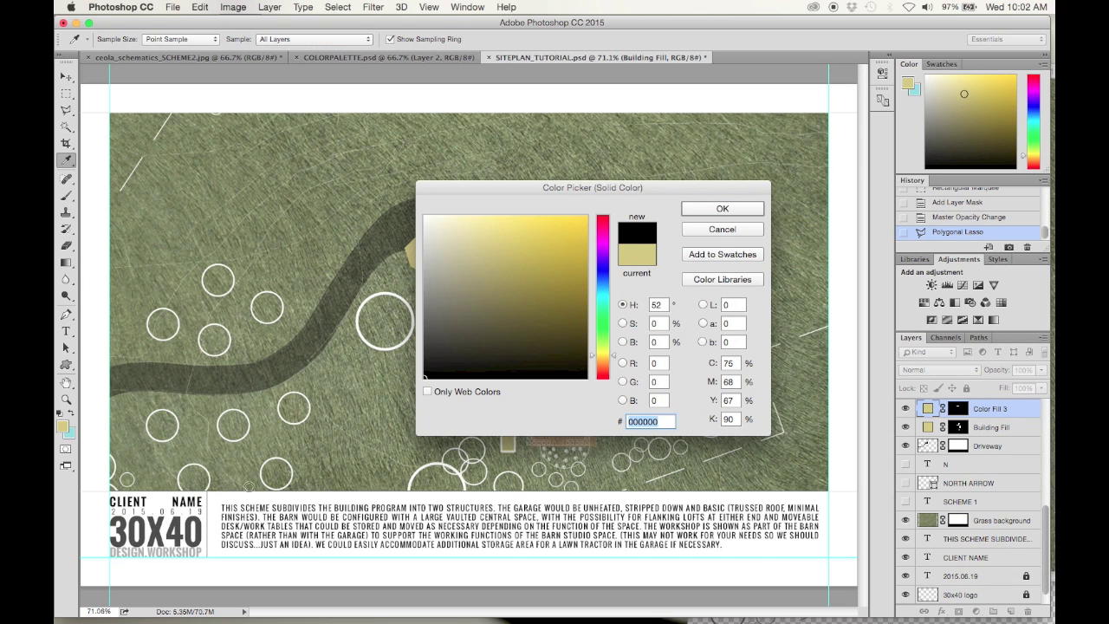
{"action": "left_click", "coordinate": [757, 208]}
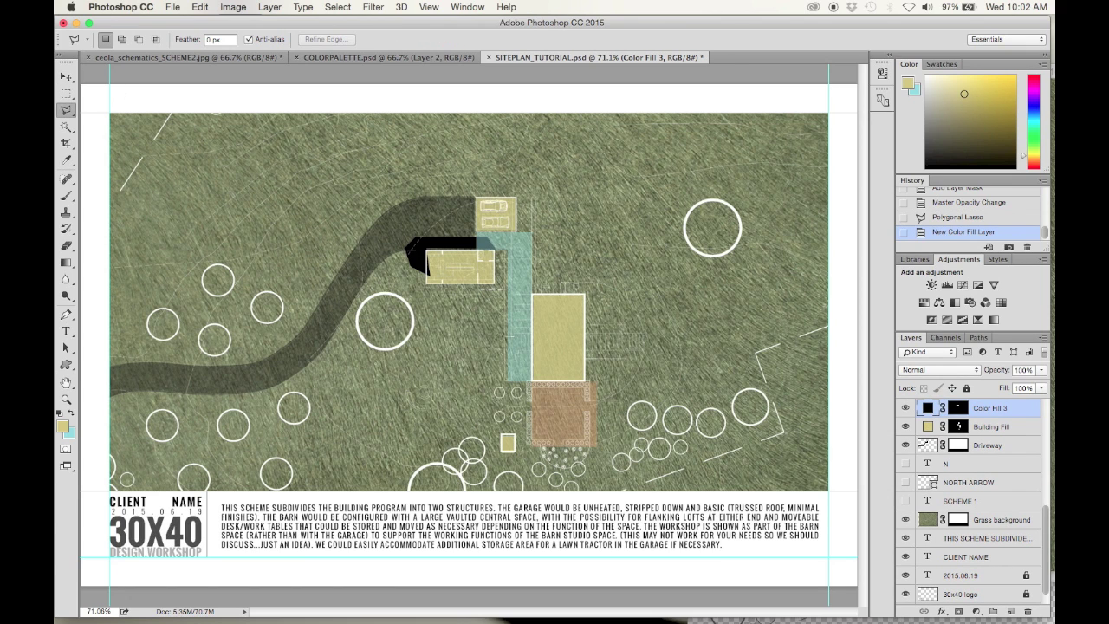
{"action": "left_click", "coordinate": [1041, 370]}
{"action": "mouse_move", "coordinate": [1041, 388]}
{"action": "left_mouse_down"}
{"action": "mouse_move", "coordinate": [1015, 390]}
{"action": "mouse_move", "coordinate": [1025, 391]}
{"action": "left_mouse_up"}
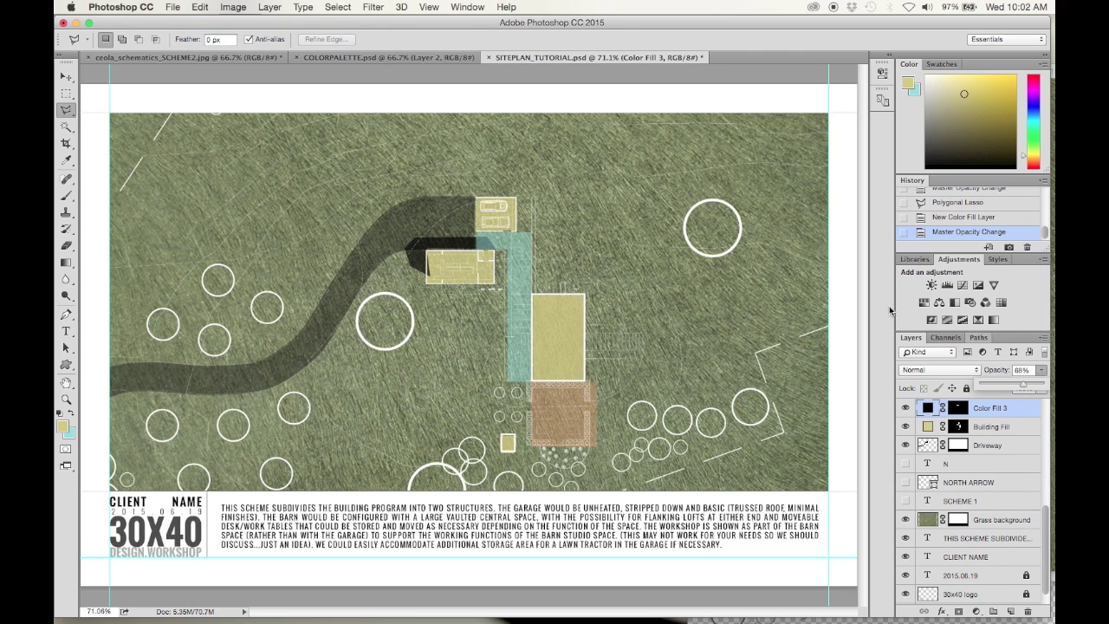
Step: Delete the trial Color Fill 3 layer and turn on the ready-made SHADOWS layer
{"action": "left_click", "coordinate": [907, 407]}
{"action": "key", "text": "Delete"}
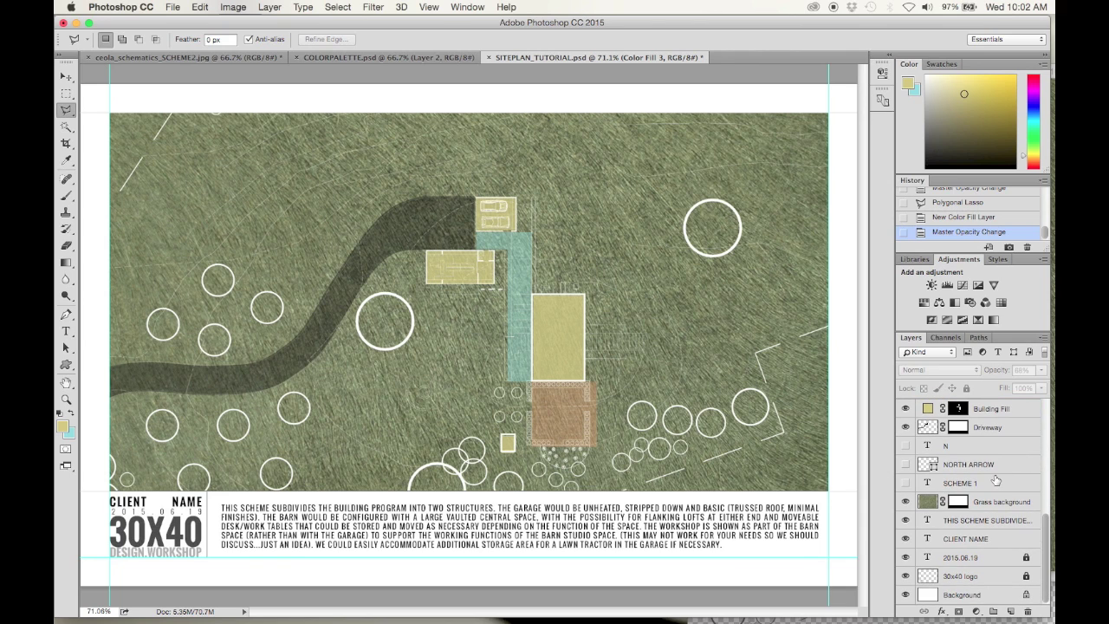
{"action": "scroll", "coordinate": [996, 480], "scroll_direction": "up", "scroll_amount": 5}
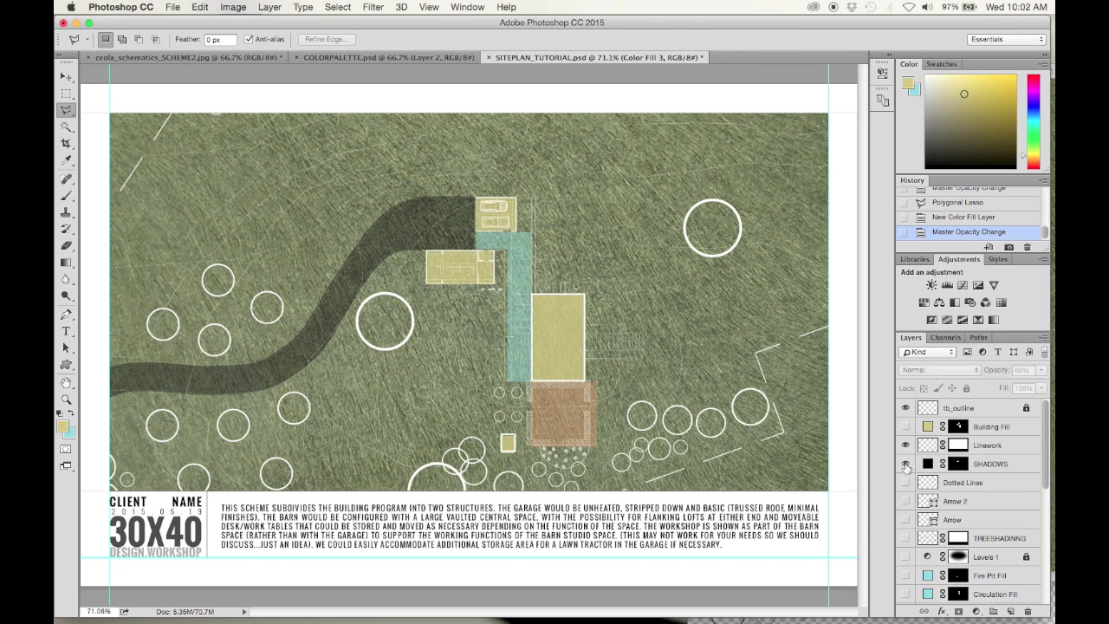
{"action": "left_click", "coordinate": [905, 465]}
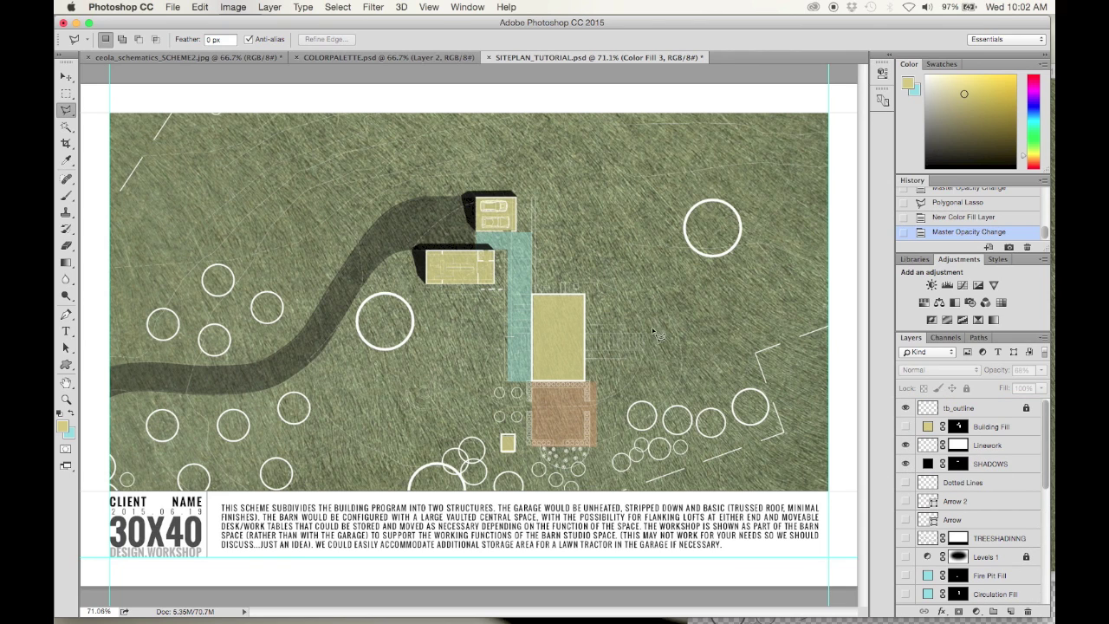
{"action": "left_click", "coordinate": [67, 332]}
Step: Type a black 'Main' label in Oswald Light in a text box over the building
{"action": "left_click", "coordinate": [279, 40]}
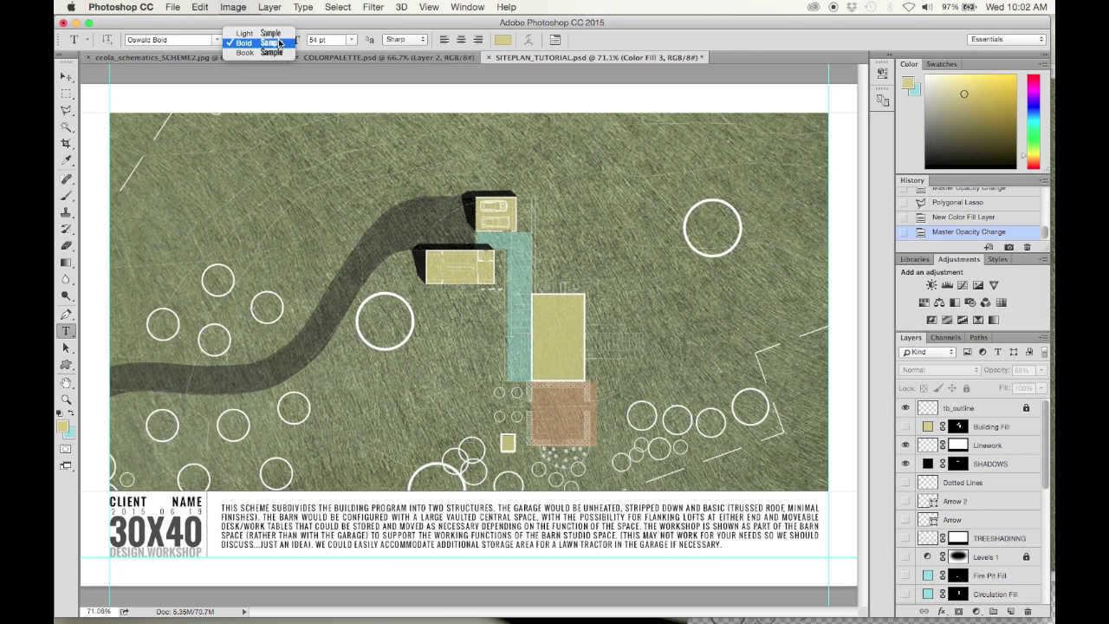
{"action": "left_click", "coordinate": [275, 33]}
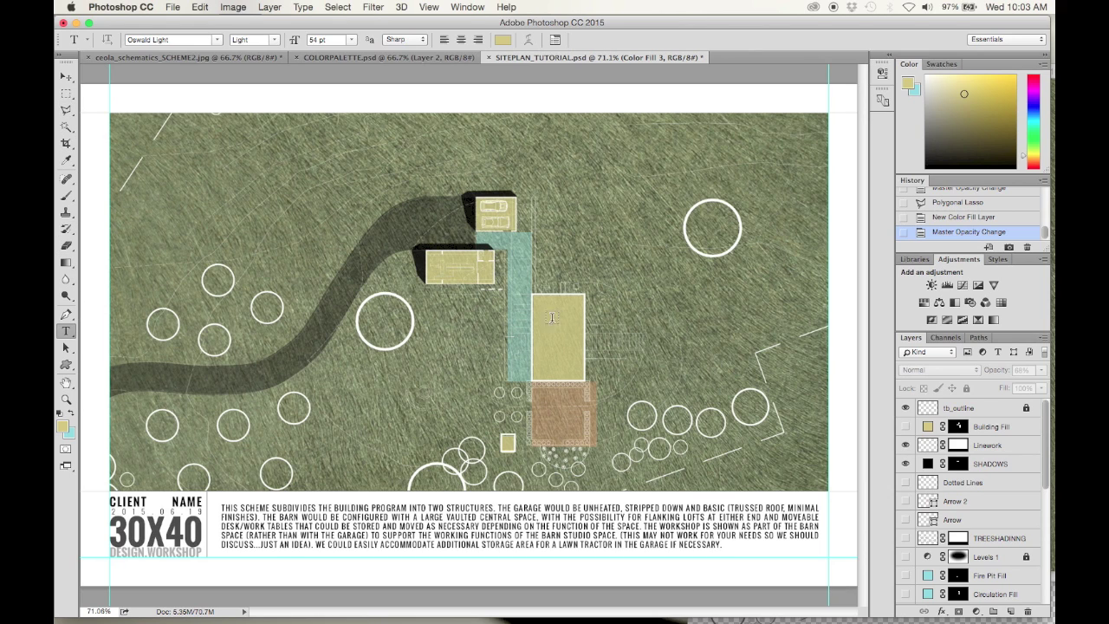
{"action": "left_click_drag", "start_coordinate": [549, 320], "coordinate": [664, 374]}
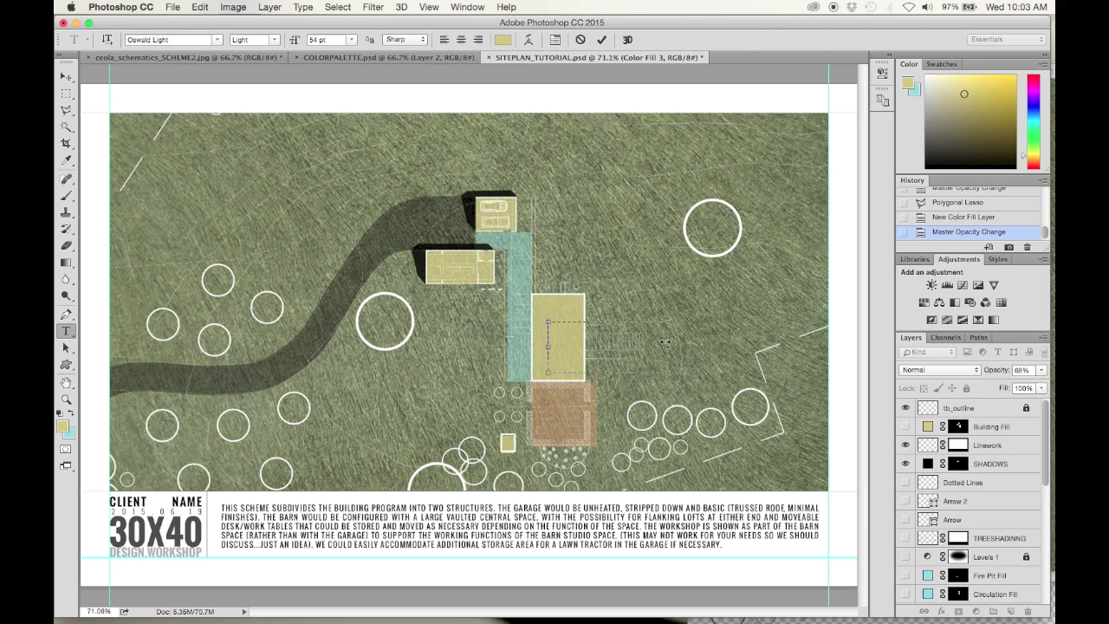
{"action": "type", "text": "Main"}
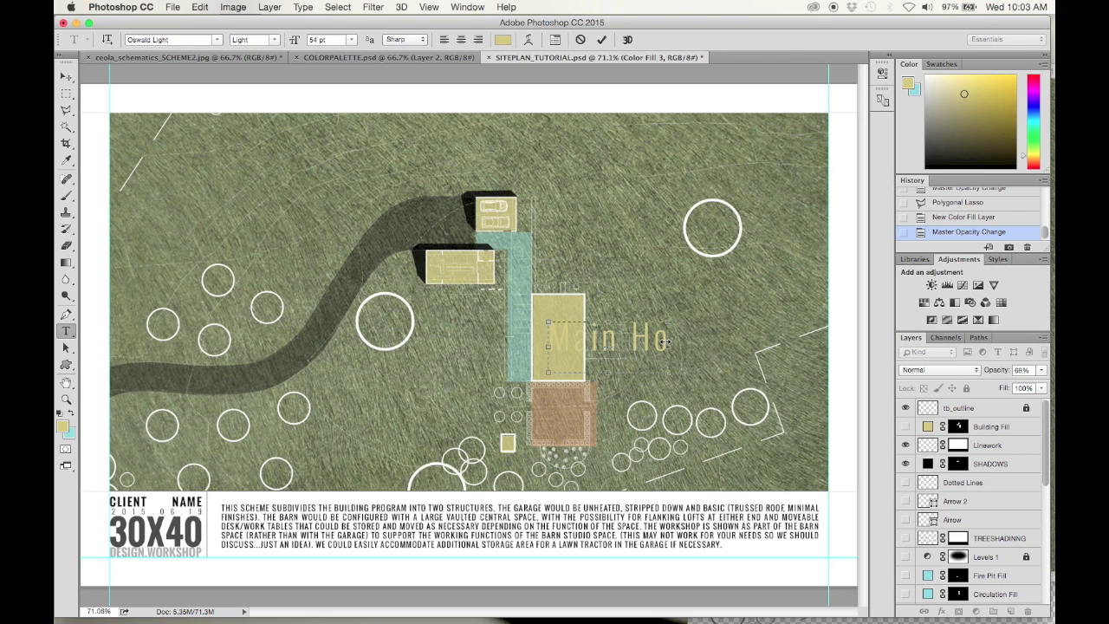
{"action": "key", "text": "super+a"}
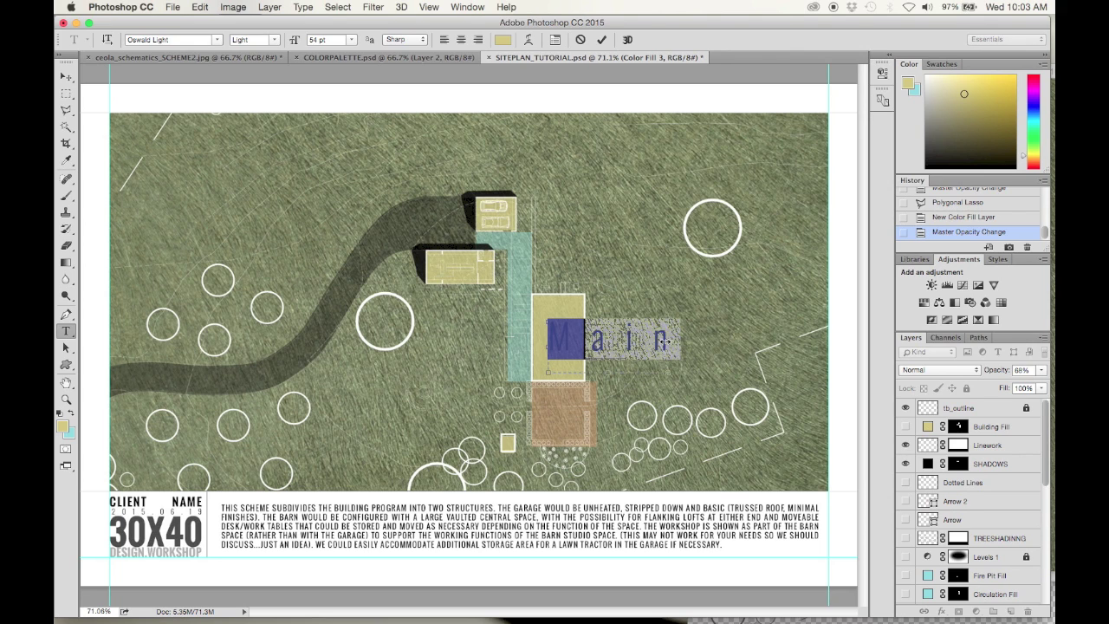
{"action": "left_click", "coordinate": [504, 41]}
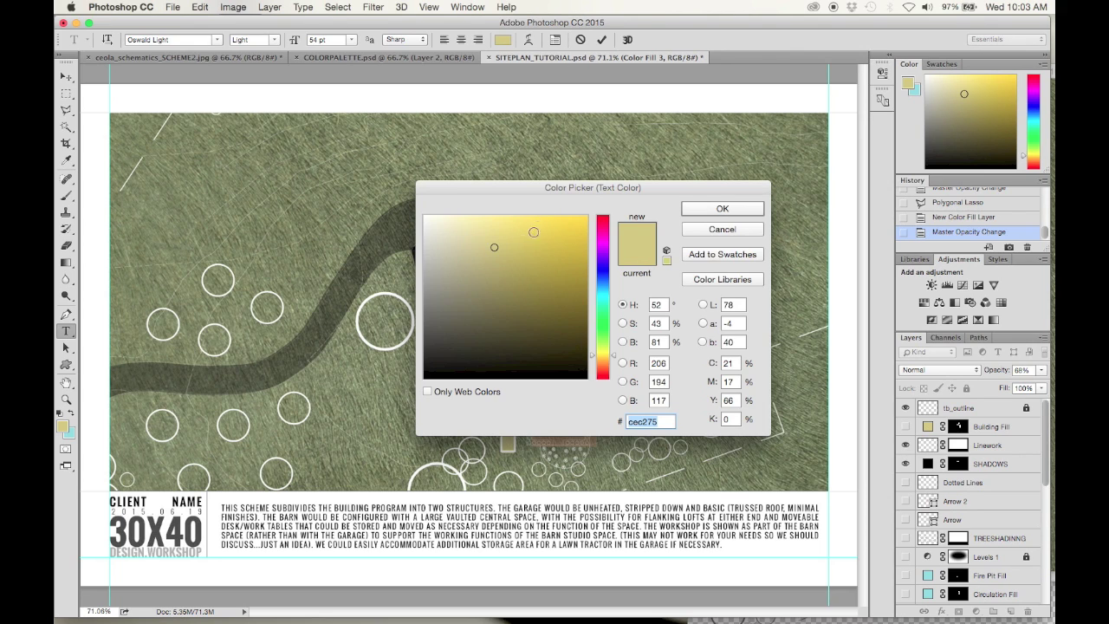
{"action": "type", "text": "000000"}
{"action": "left_click", "coordinate": [744, 213]}
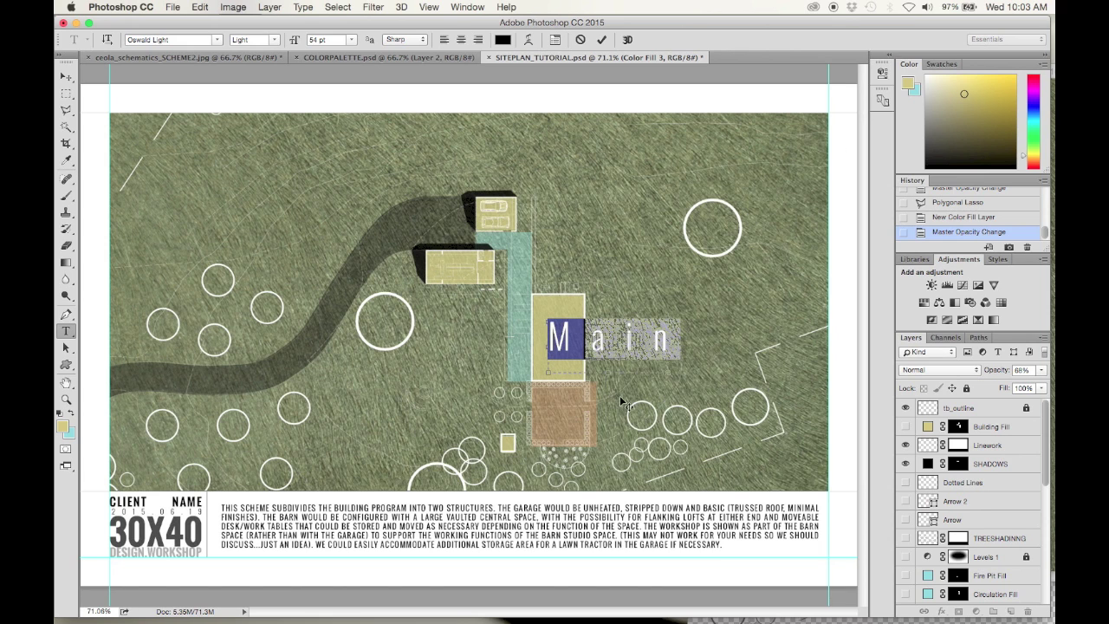
Step: Make the label 18 pt, split 'Main House' over two centred lines, and centre it on the building
{"action": "left_click", "coordinate": [350, 42]}
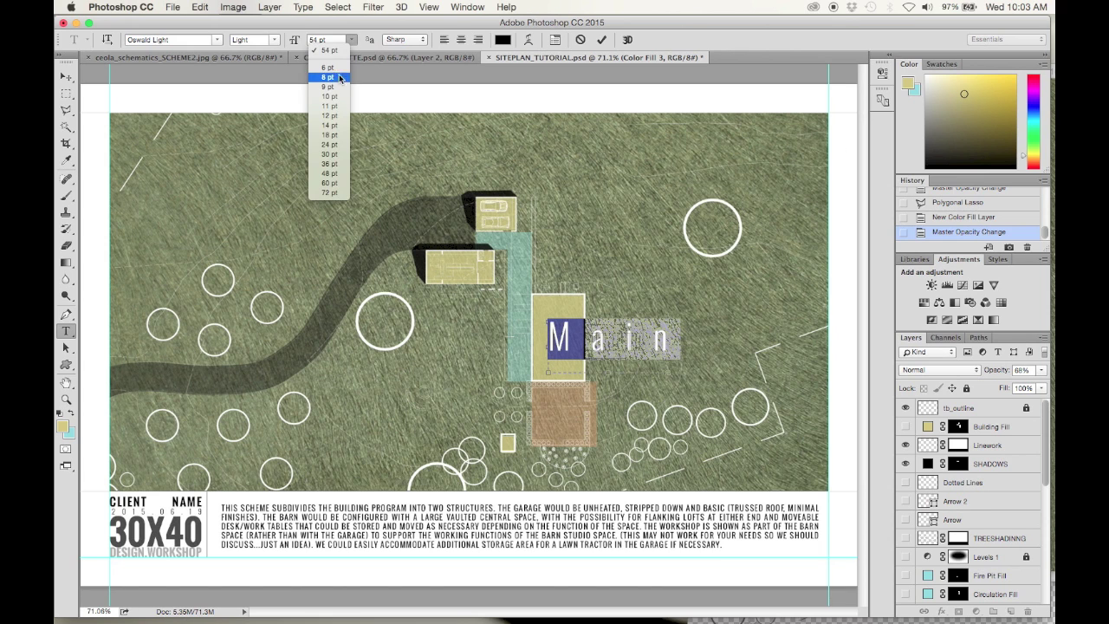
{"action": "left_click", "coordinate": [334, 116]}
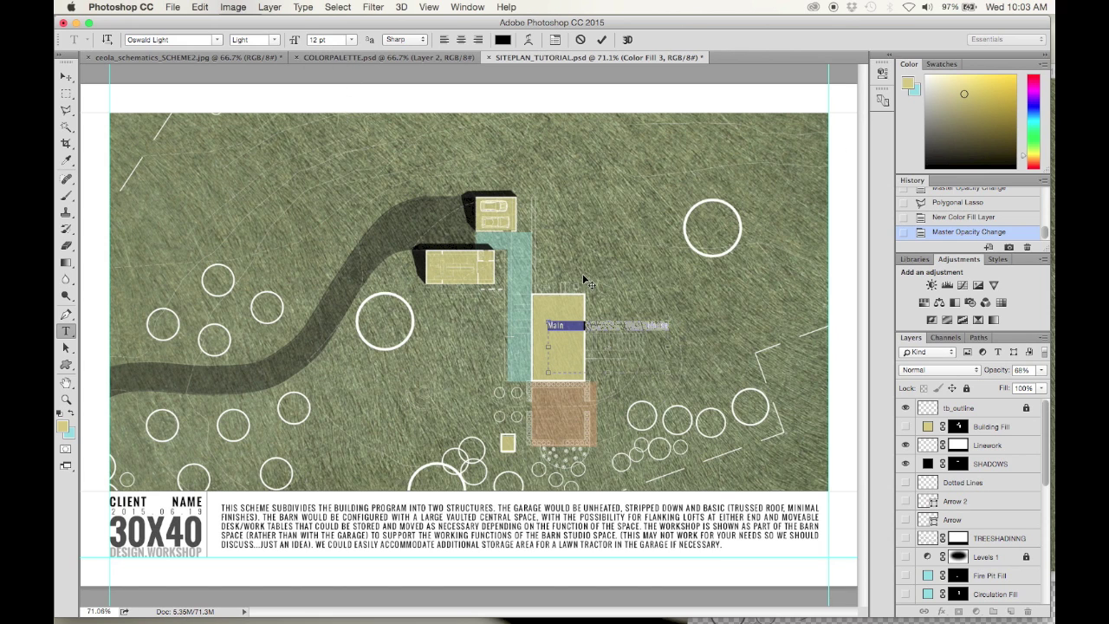
{"action": "left_click", "coordinate": [351, 40]}
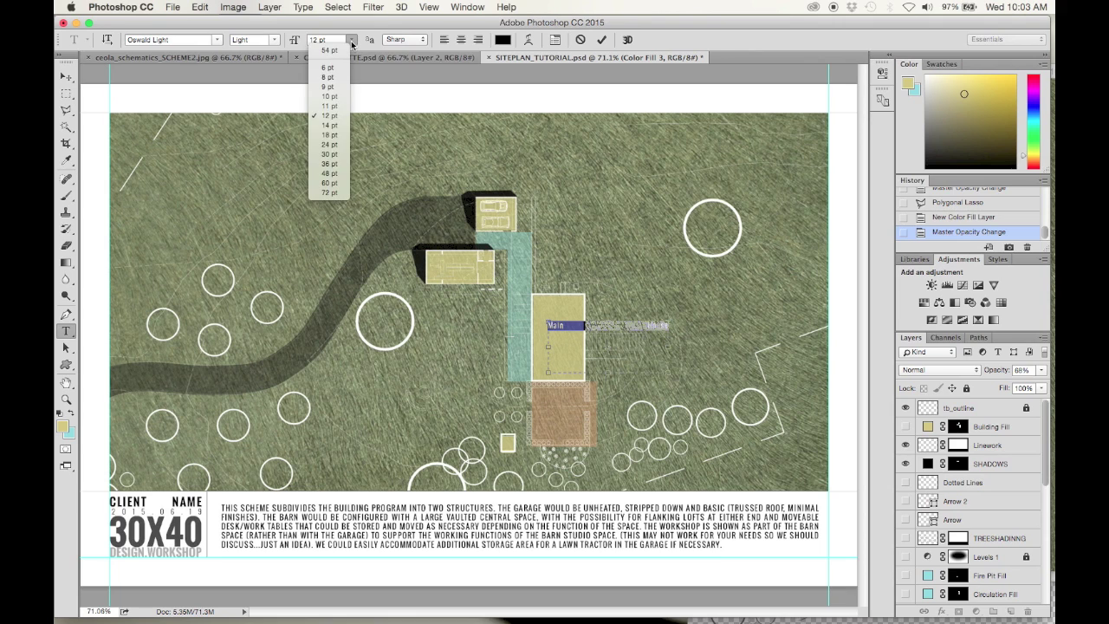
{"action": "left_click", "coordinate": [335, 139]}
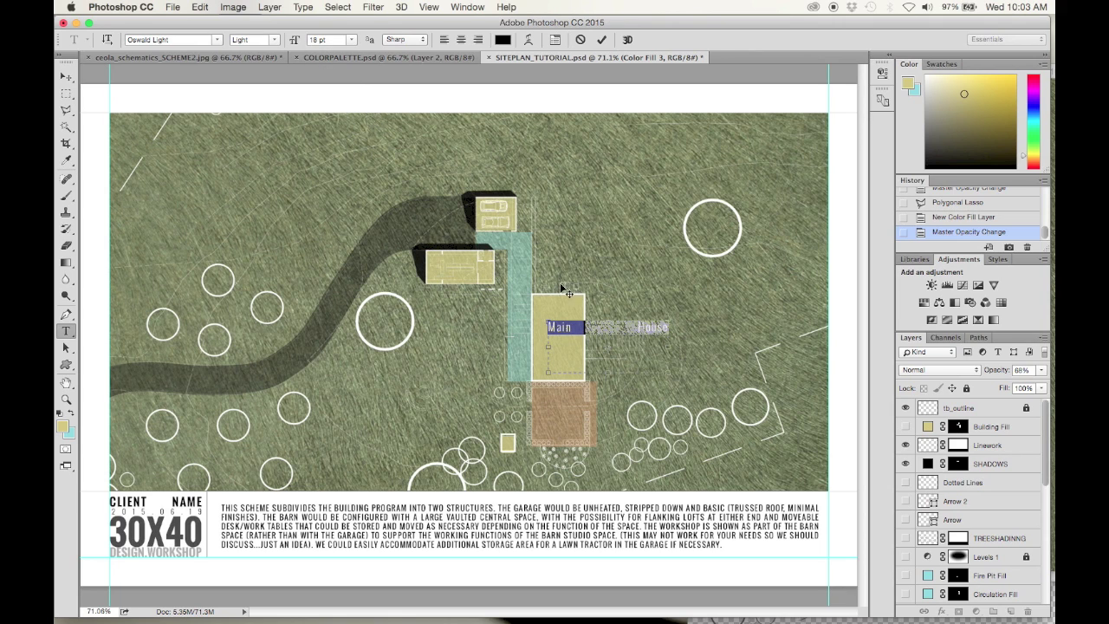
{"action": "key", "text": "Right"}
{"action": "key", "text": "Return"}
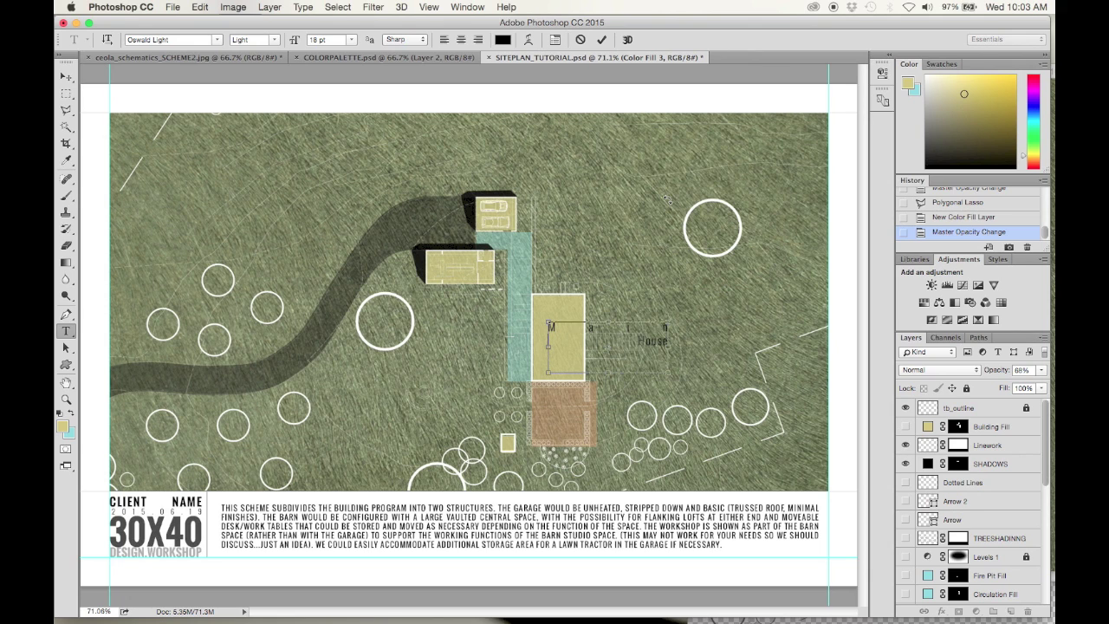
{"action": "key", "text": "cmd+a"}
{"action": "left_click", "coordinate": [460, 41]}
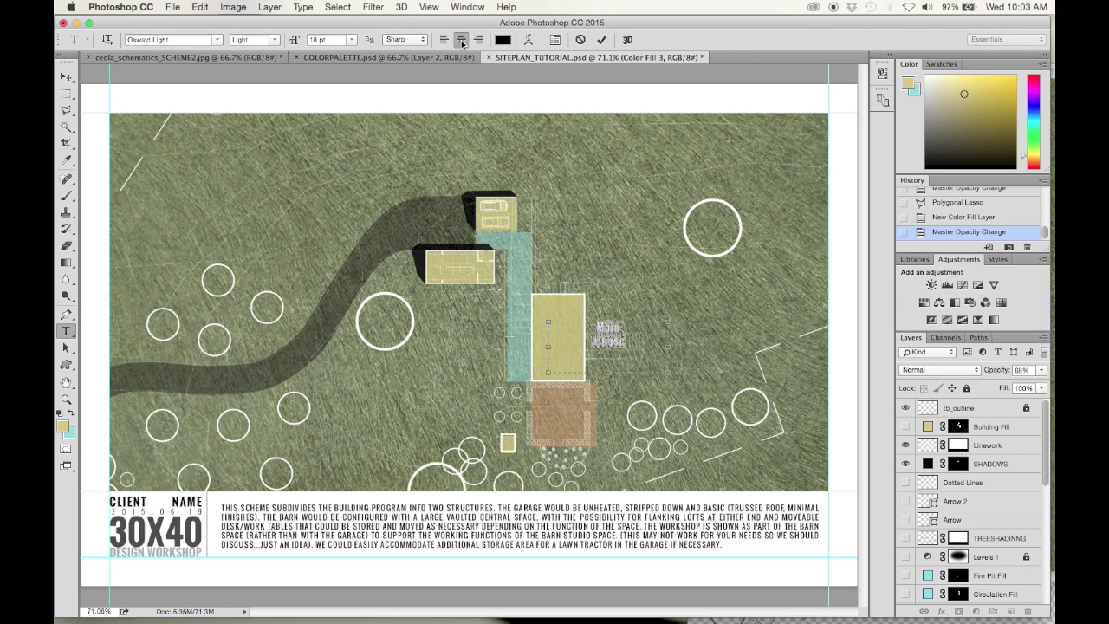
{"action": "left_click", "coordinate": [66, 76]}
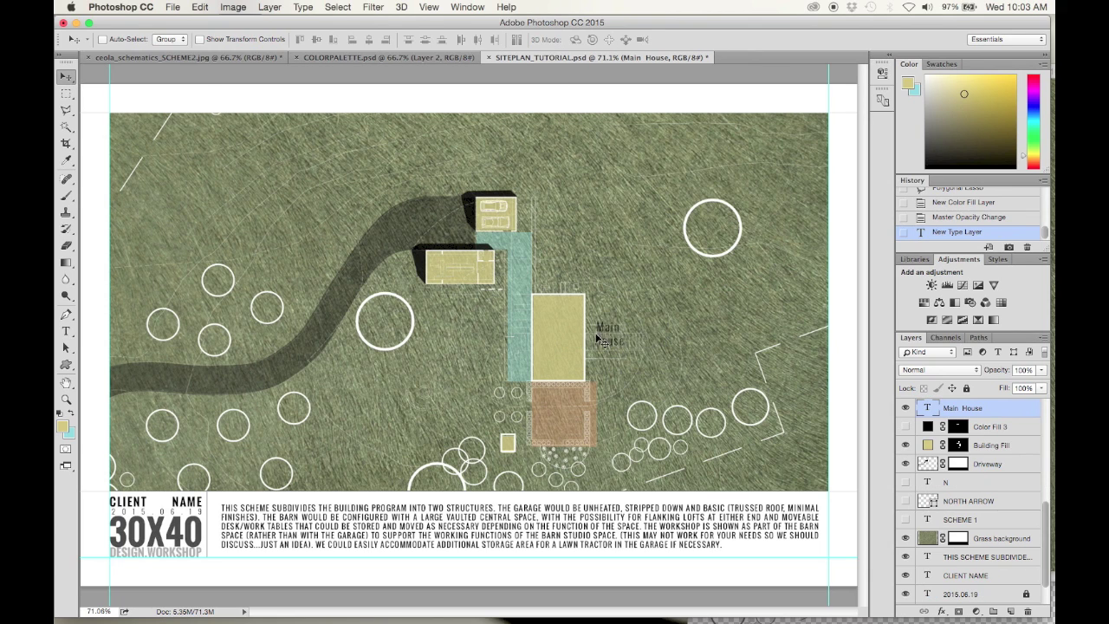
{"action": "left_click_drag", "start_coordinate": [610, 341], "coordinate": [561, 345]}
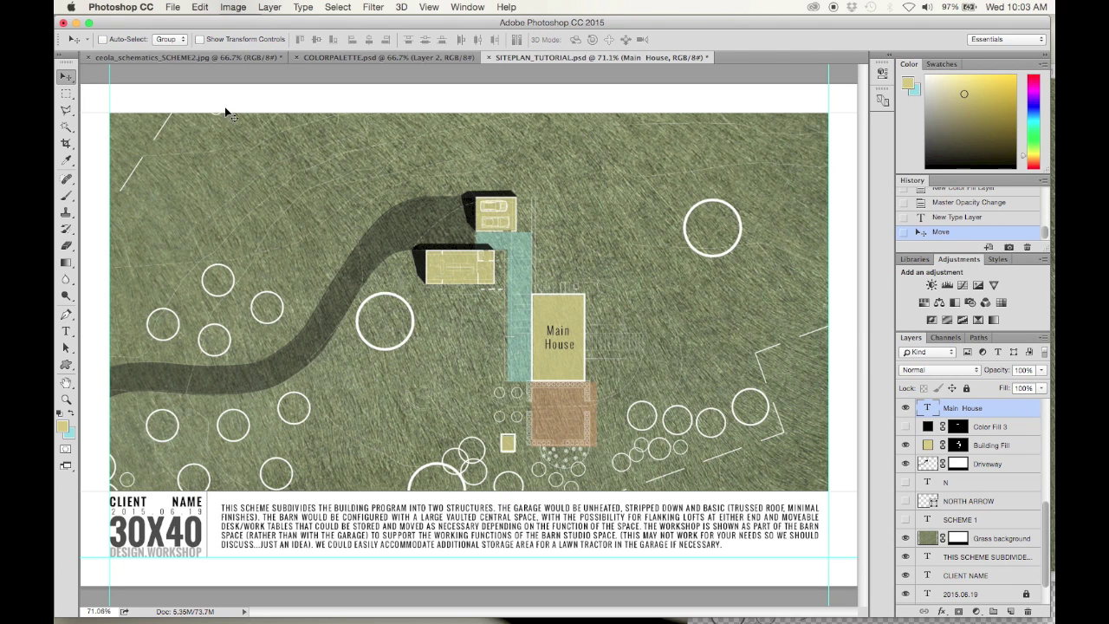
Step: Select the Custom Shape tool with the arrow preset shape
{"action": "left_click", "coordinate": [202, 58]}
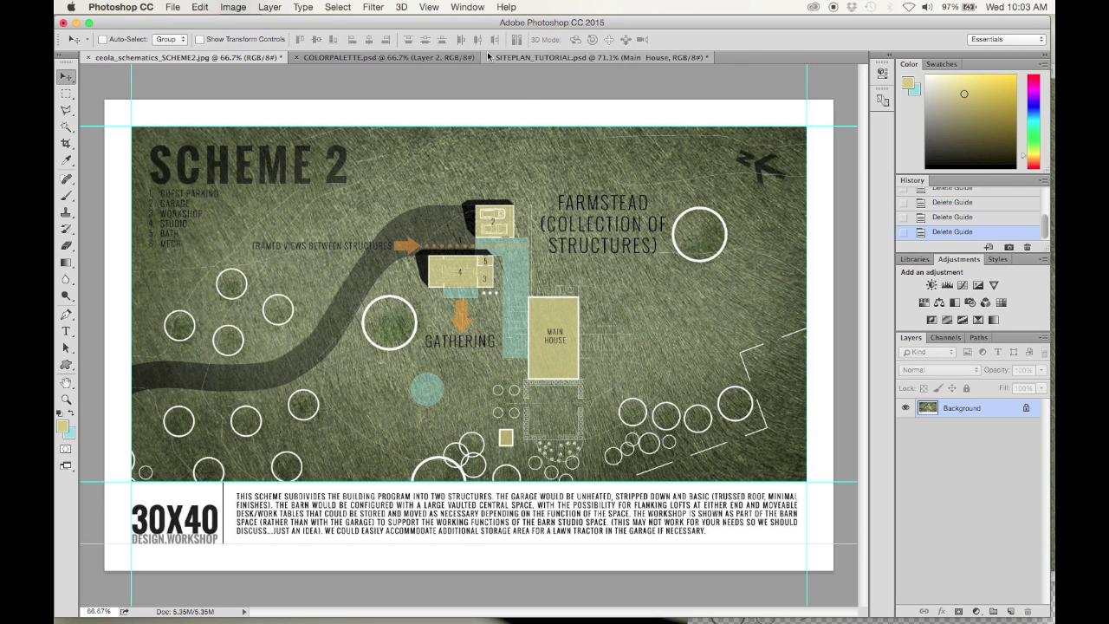
{"action": "left_click", "coordinate": [531, 58]}
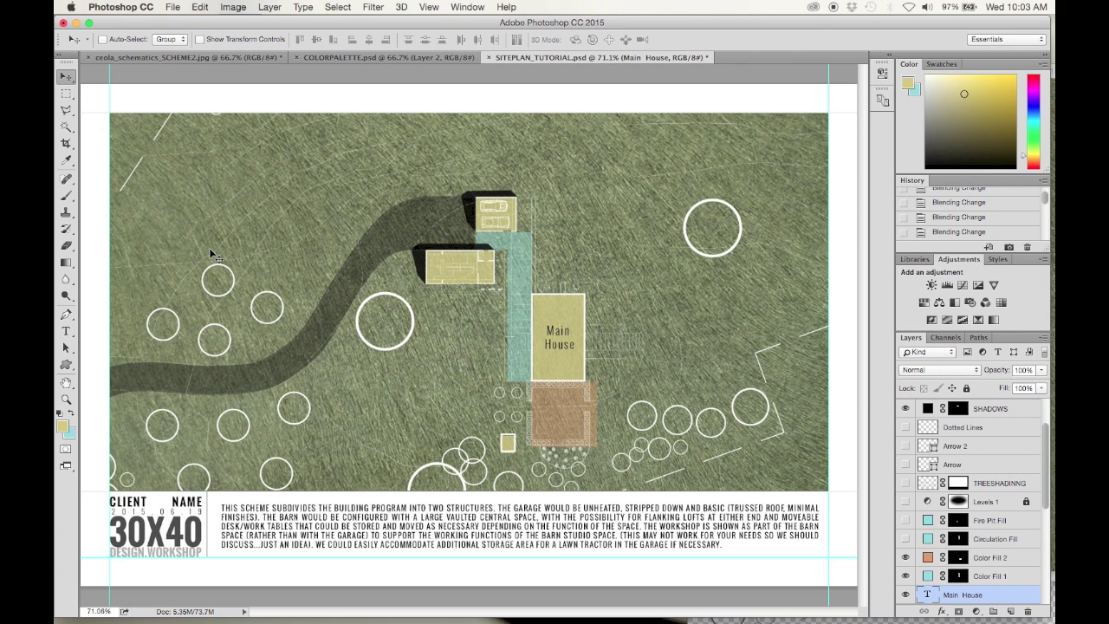
{"action": "left_click", "coordinate": [66, 365]}
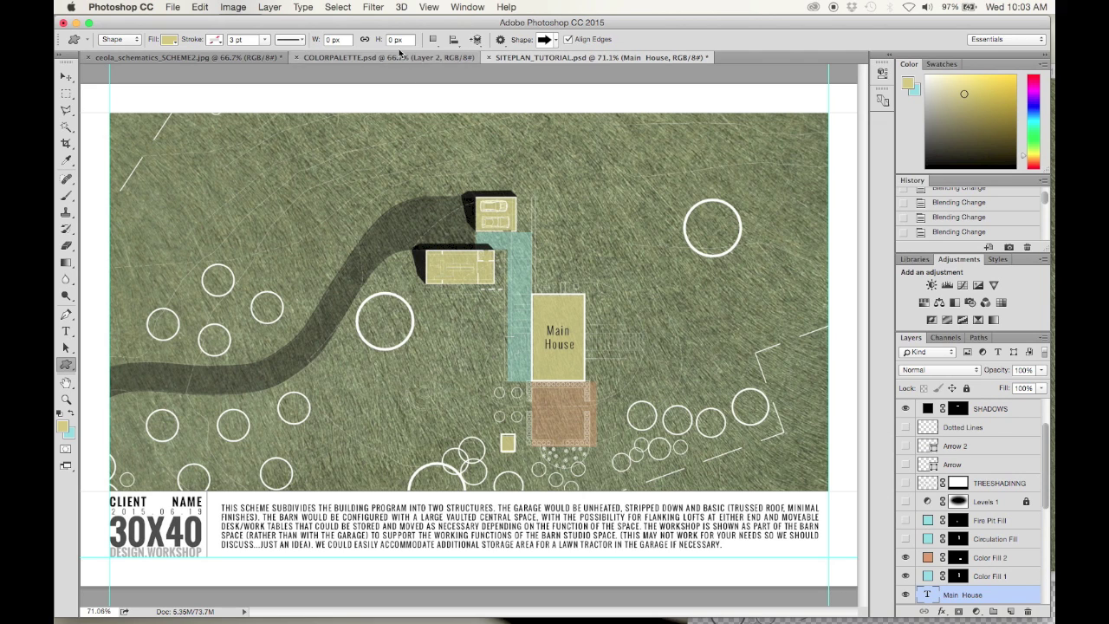
{"action": "left_click", "coordinate": [545, 40]}
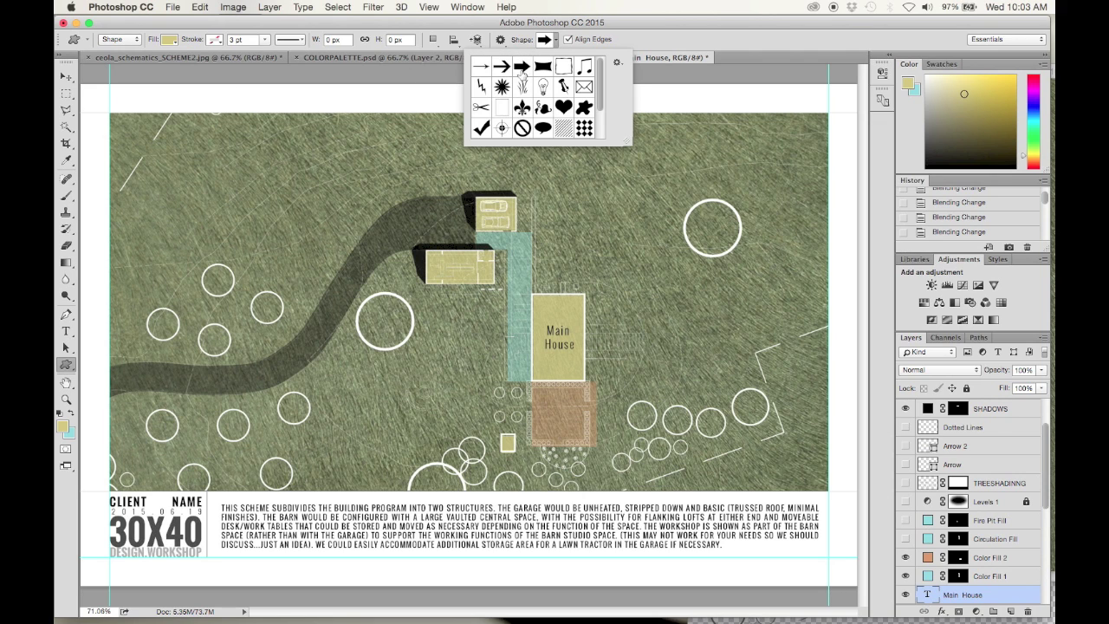
{"action": "left_click", "coordinate": [521, 67]}
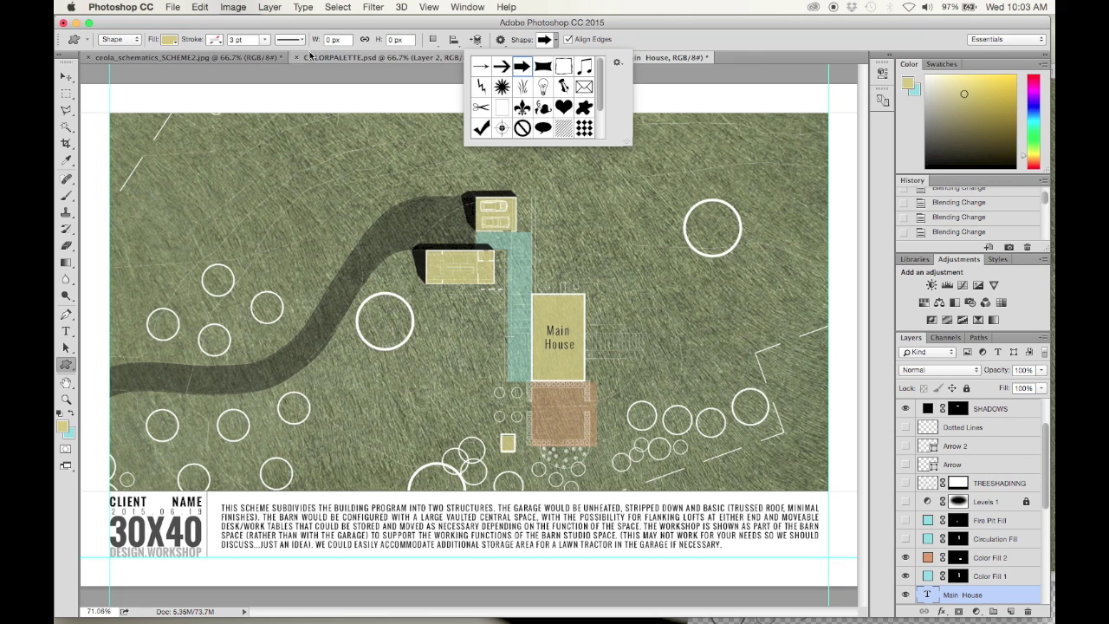
{"action": "left_click", "coordinate": [388, 57]}
Step: Sample the orange from the COLORPALETTE document as the shape colour
{"action": "left_click", "coordinate": [388, 57]}
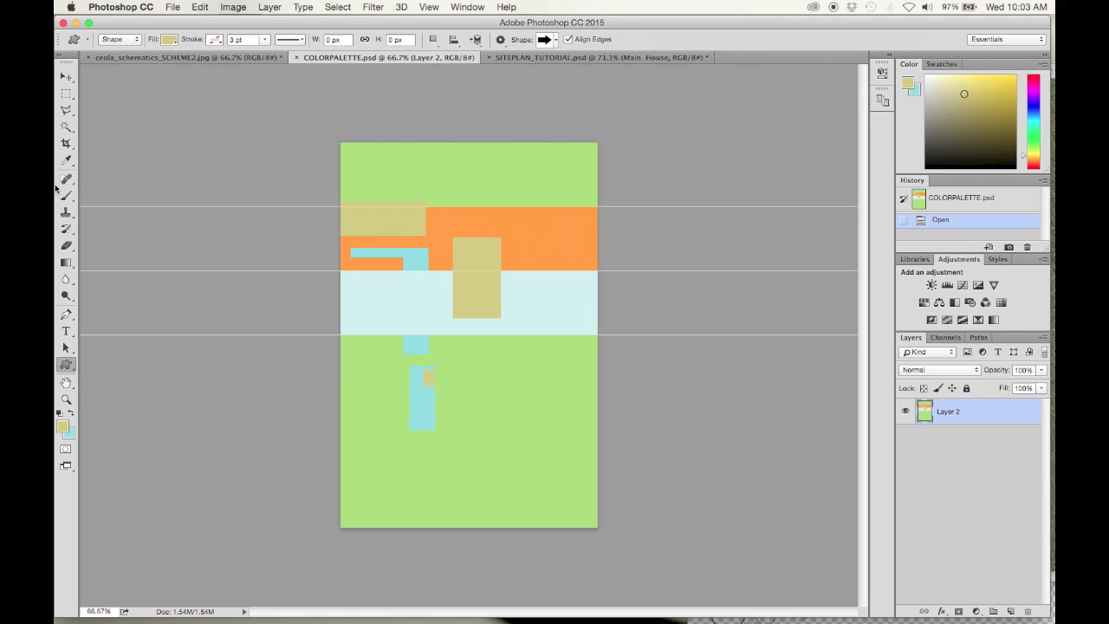
{"action": "left_click", "coordinate": [66, 160]}
{"action": "left_click", "coordinate": [490, 219]}
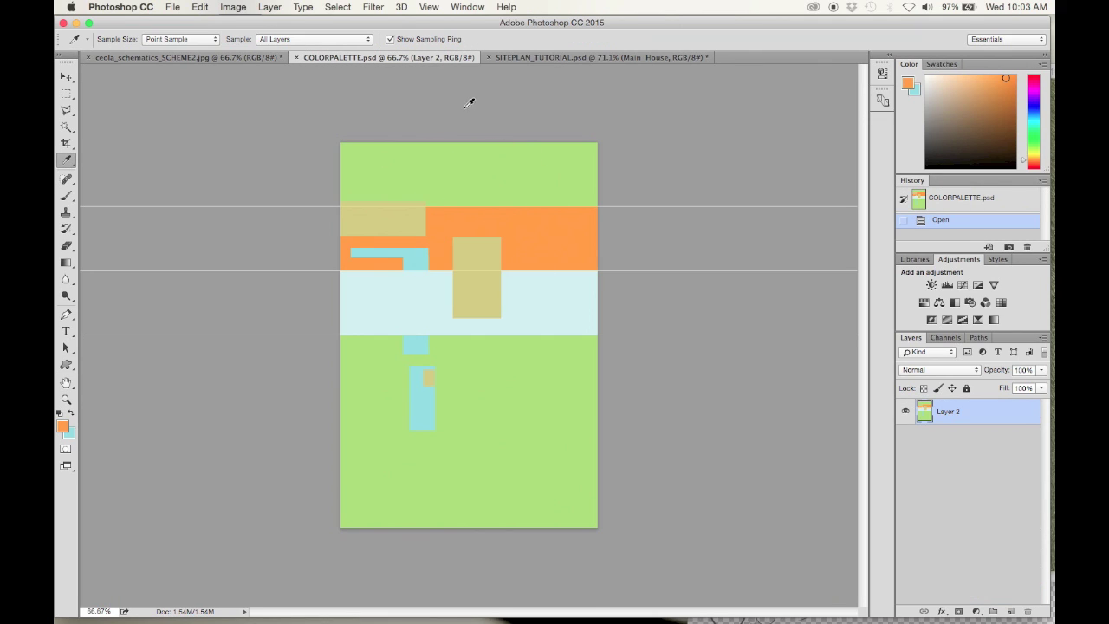
{"action": "left_click", "coordinate": [557, 58]}
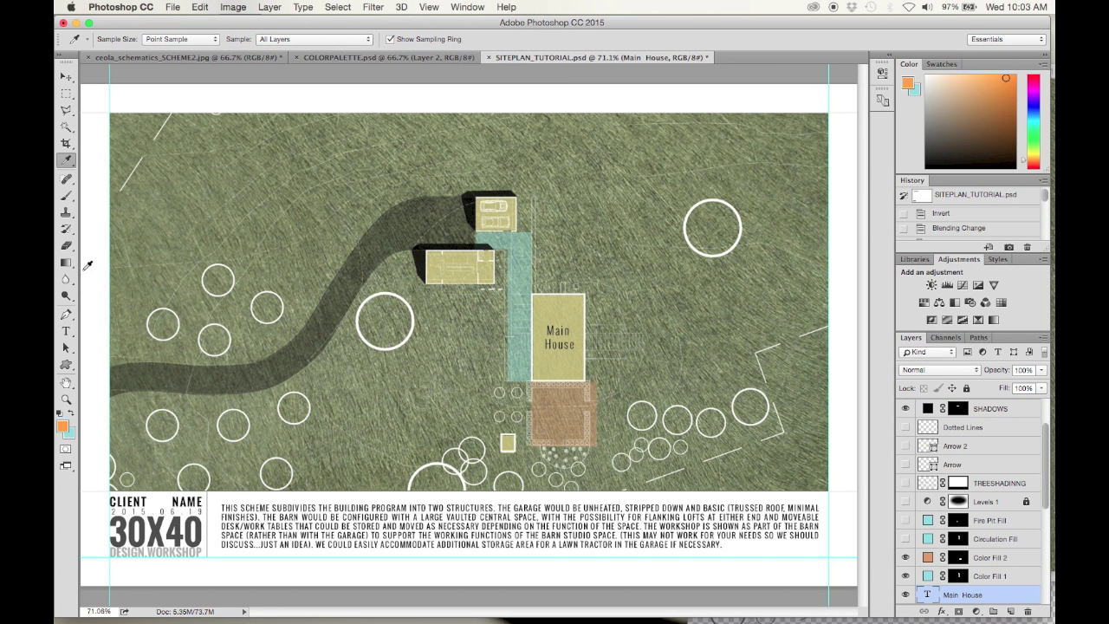
{"action": "left_click", "coordinate": [65, 364]}
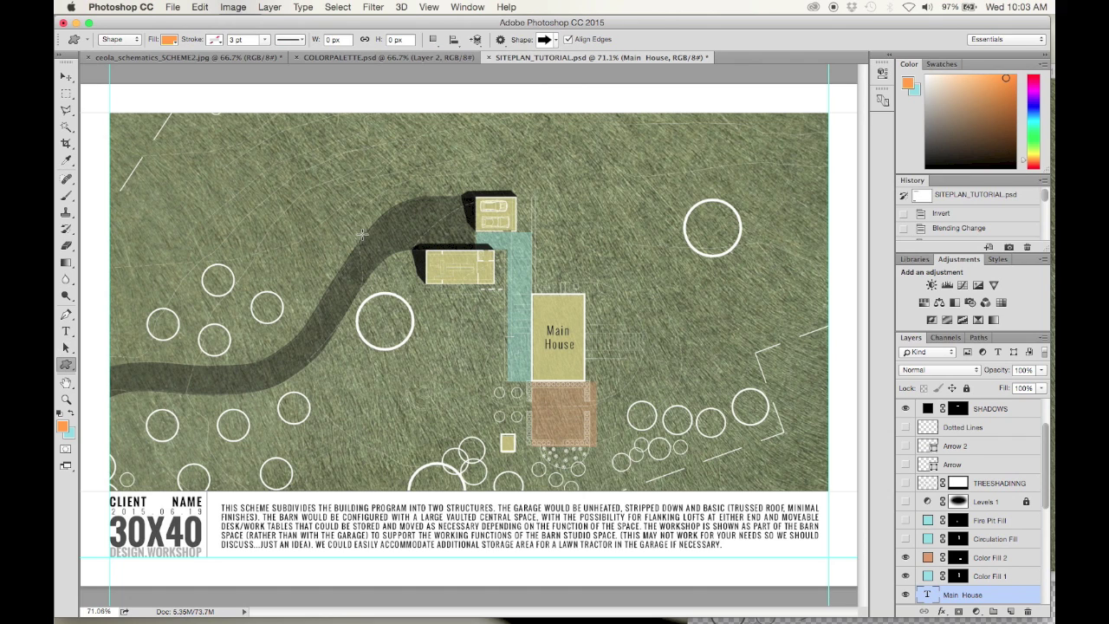
Step: Draw an orange arrow by the driveway near the upper building at 57% opacity
{"action": "left_click_drag", "start_coordinate": [361, 229], "coordinate": [408, 253]}
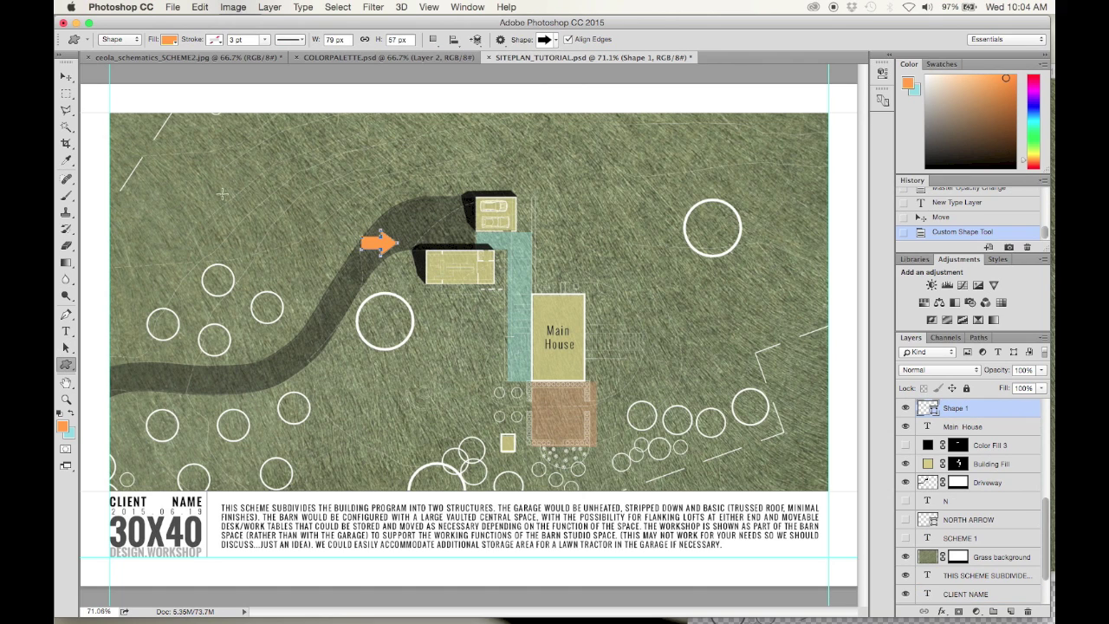
{"action": "left_click", "coordinate": [65, 77]}
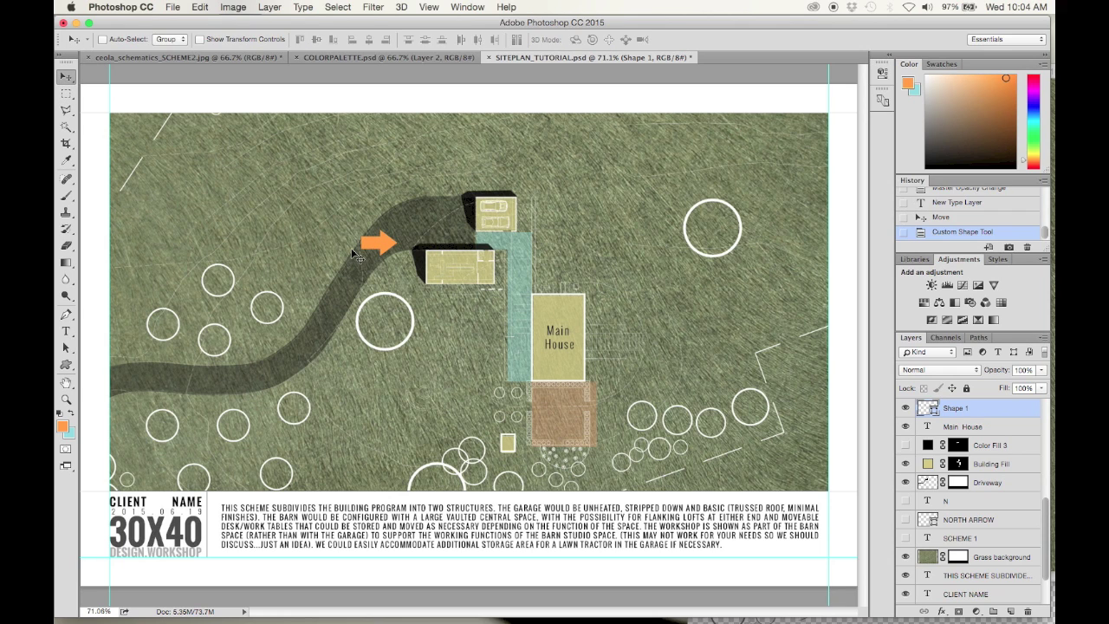
{"action": "left_click_drag", "start_coordinate": [382, 245], "coordinate": [410, 238]}
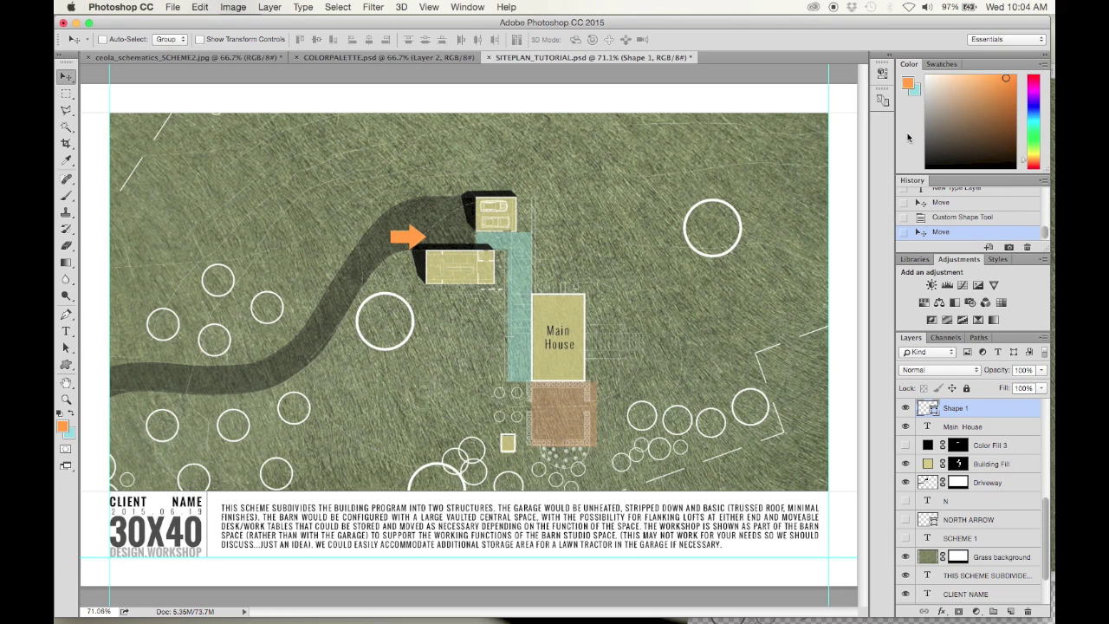
{"action": "left_click_drag", "start_coordinate": [1044, 373], "coordinate": [1020, 387]}
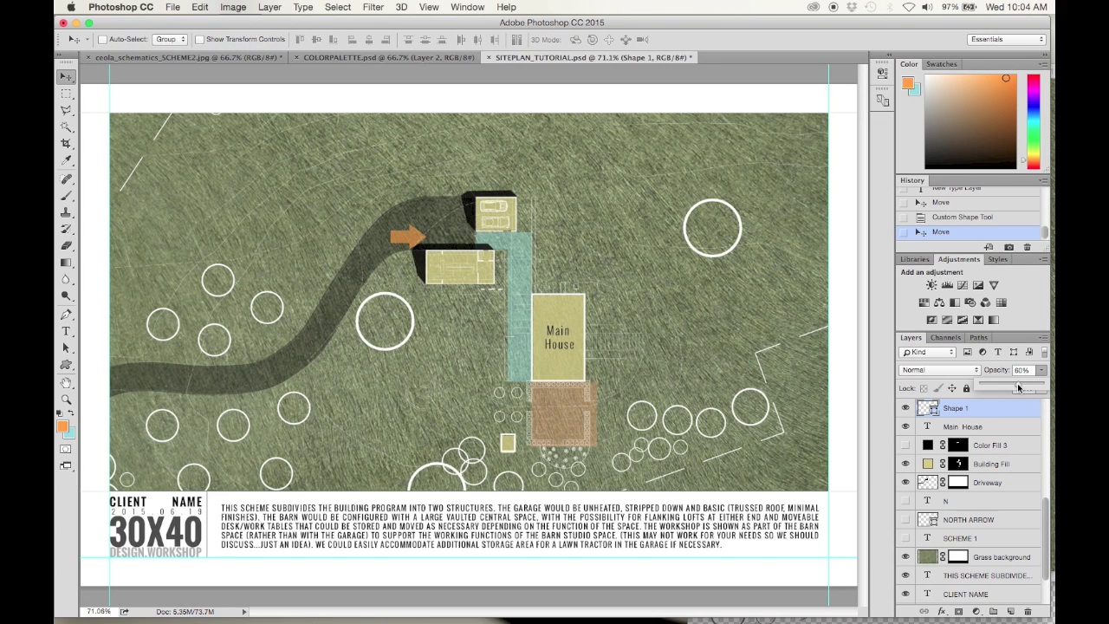
{"action": "left_click_drag", "start_coordinate": [1017, 388], "coordinate": [1017, 389]}
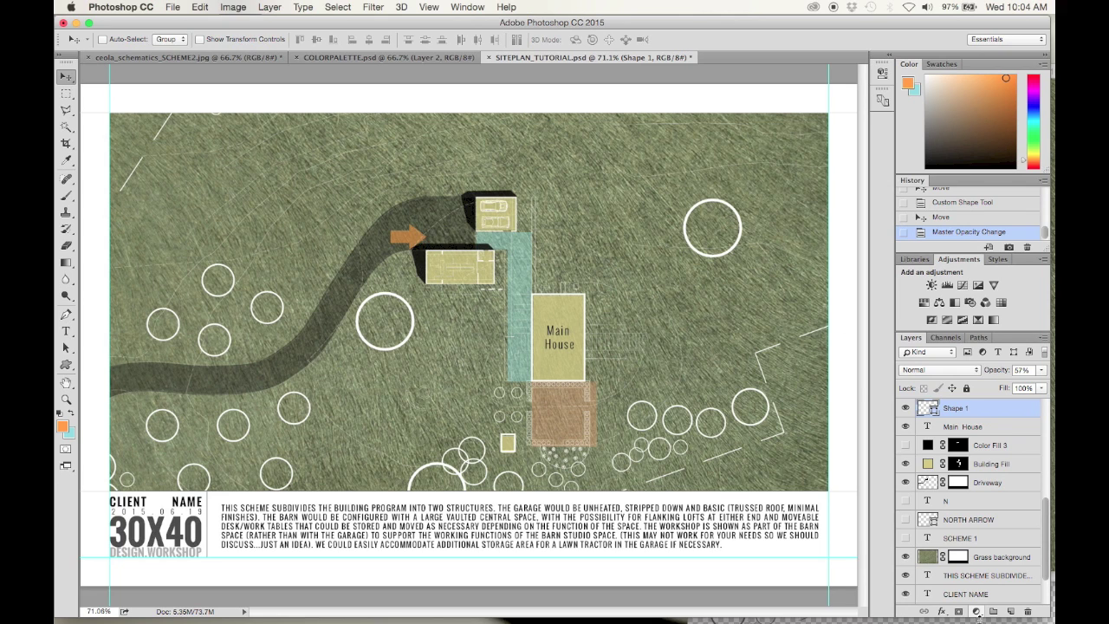
Step: Turn on the SCHEME 1 title layer on the plan
{"action": "scroll", "coordinate": [909, 519], "scroll_direction": "down", "scroll_amount": 1}
{"action": "left_click", "coordinate": [906, 528]}
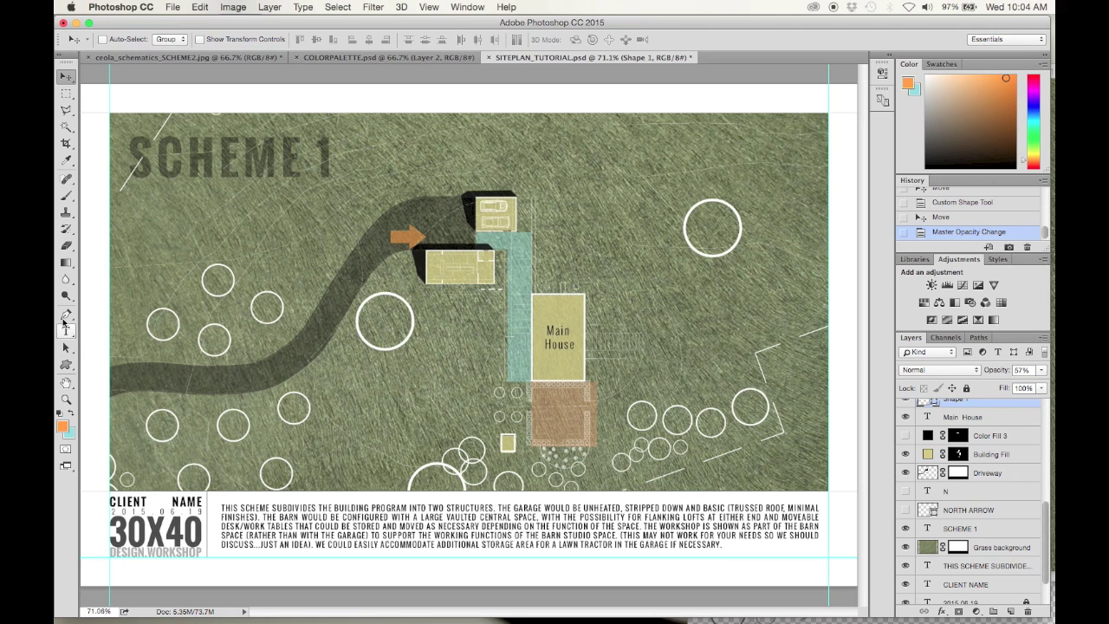
{"action": "left_click", "coordinate": [66, 195]}
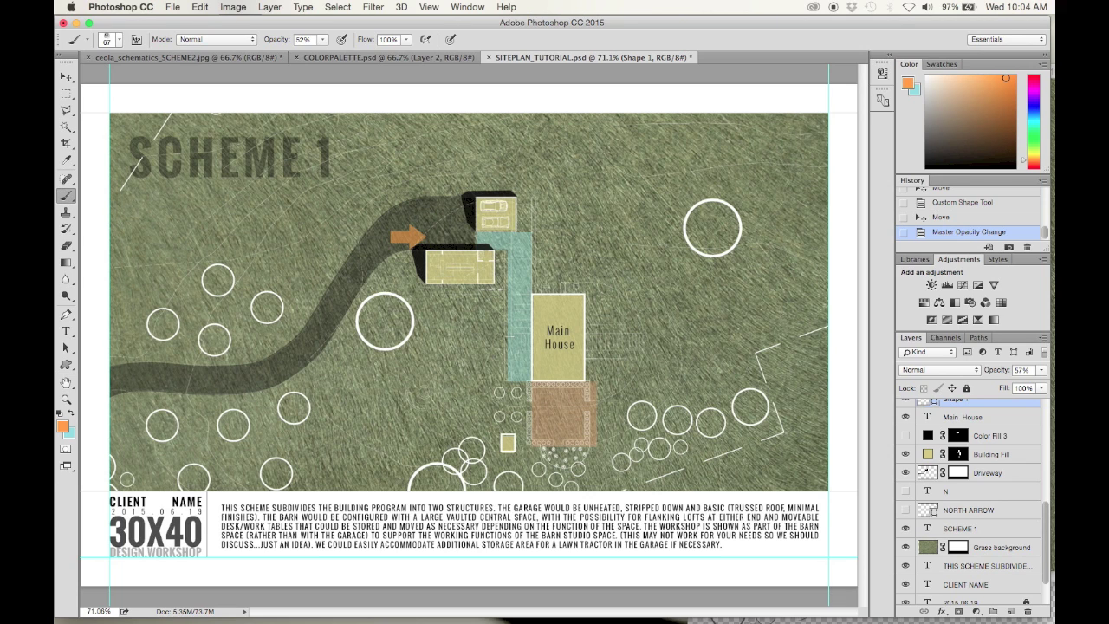
Step: Add a new empty Layer 1 and reduce the brush size
{"action": "left_click", "coordinate": [1012, 612]}
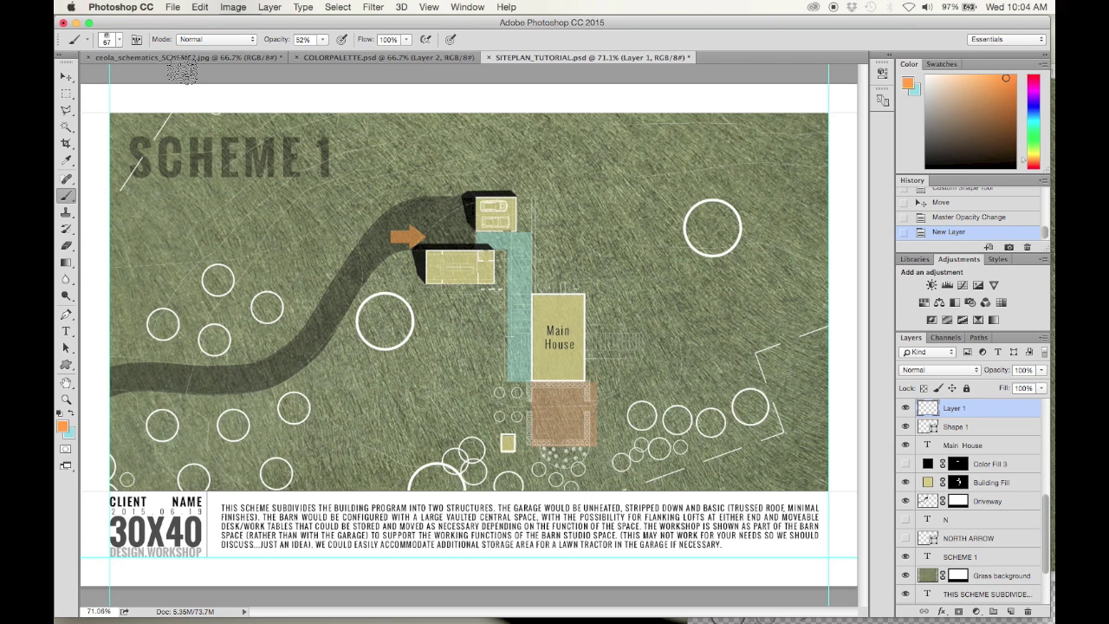
{"action": "left_click", "coordinate": [122, 40]}
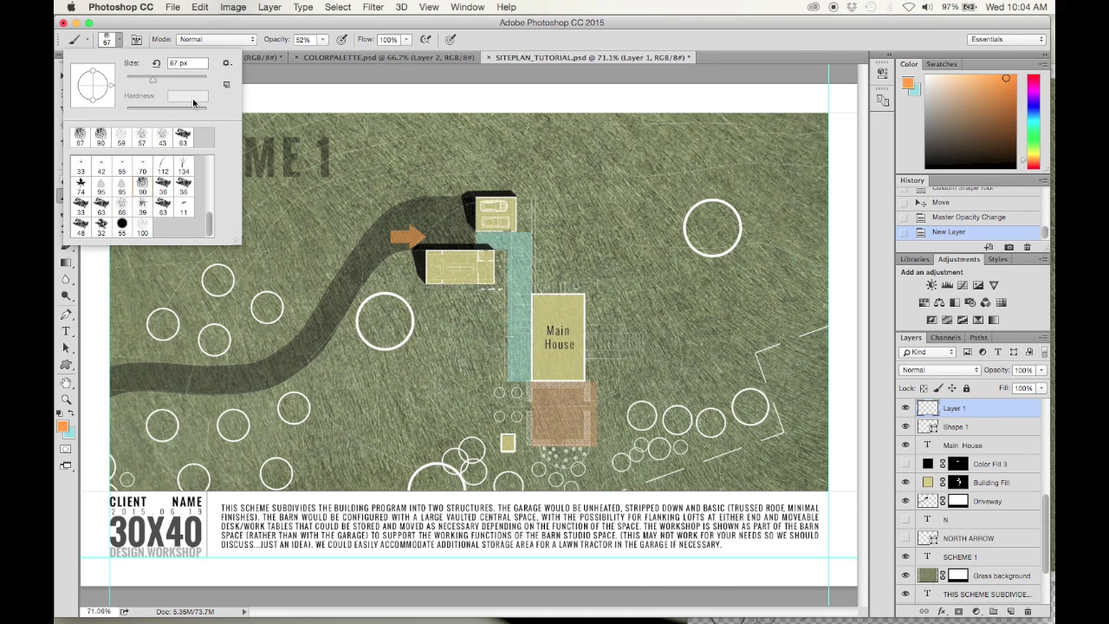
{"action": "left_click_drag", "start_coordinate": [149, 85], "coordinate": [146, 83]}
Step: Set the painting colour to a darkened green sampled from COLORPALETTE
{"action": "left_click", "coordinate": [73, 418]}
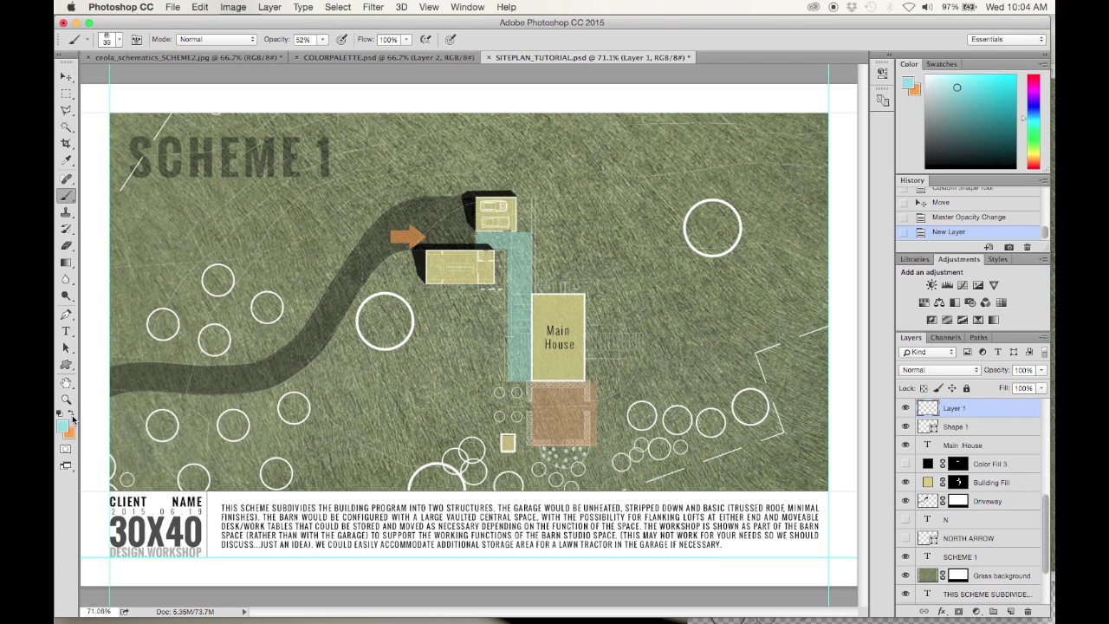
{"action": "left_click", "coordinate": [340, 59]}
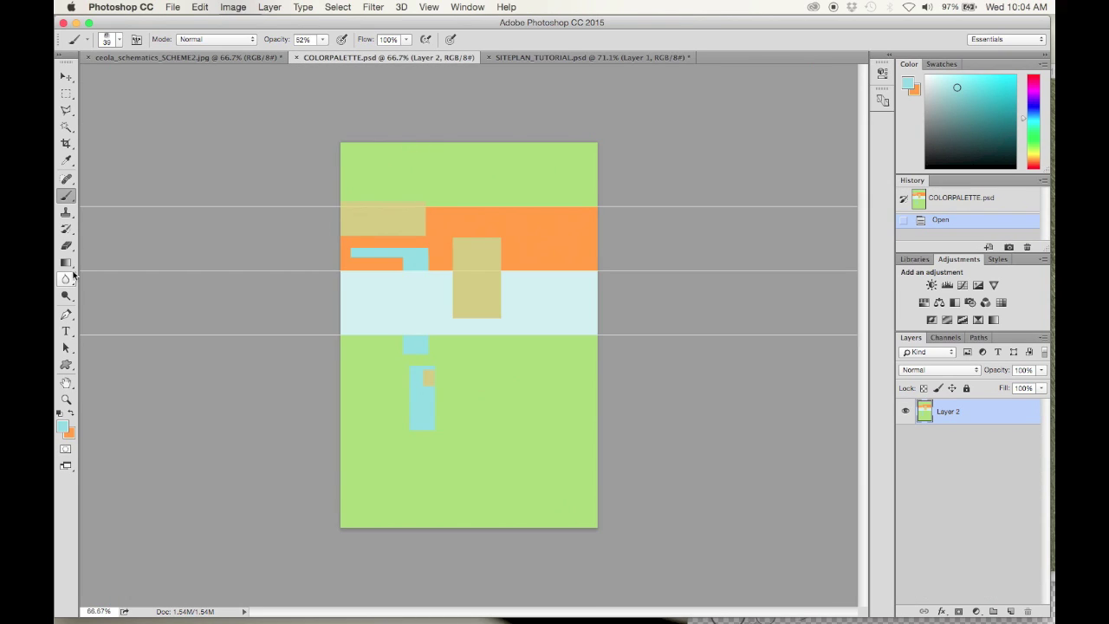
{"action": "left_click", "coordinate": [67, 162]}
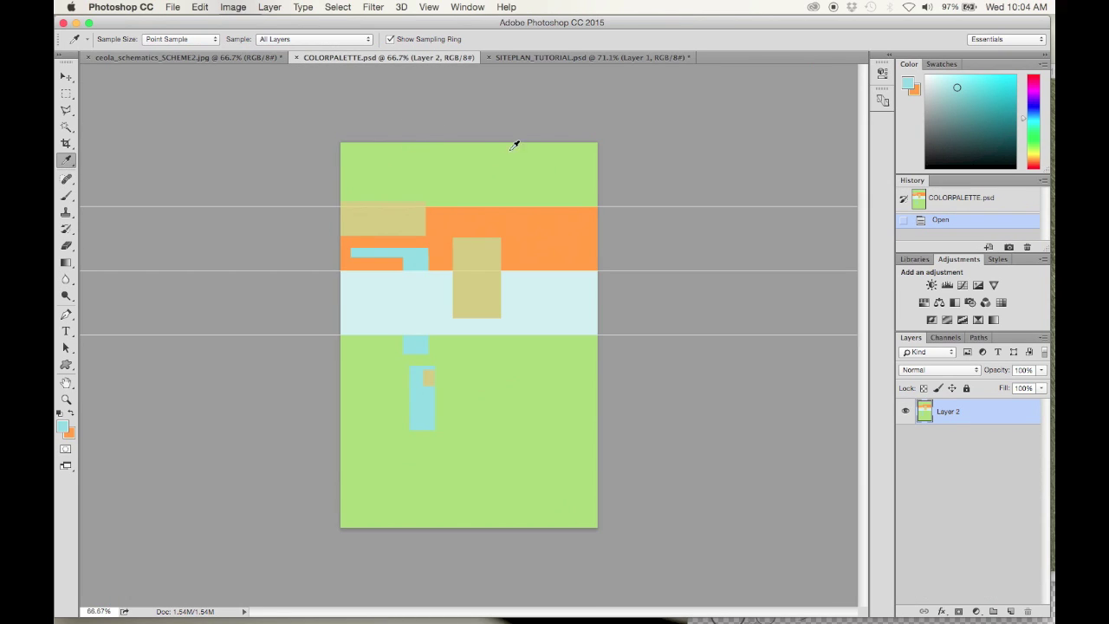
{"action": "left_click", "coordinate": [498, 177]}
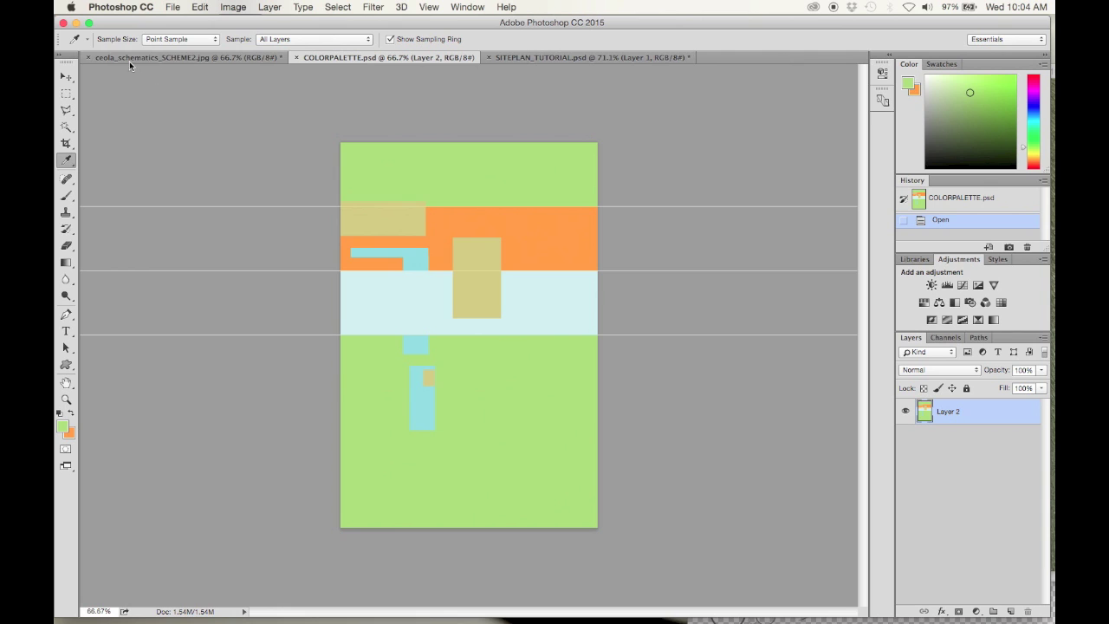
{"action": "left_click_drag", "start_coordinate": [961, 118], "coordinate": [967, 128]}
{"action": "left_click", "coordinate": [173, 57]}
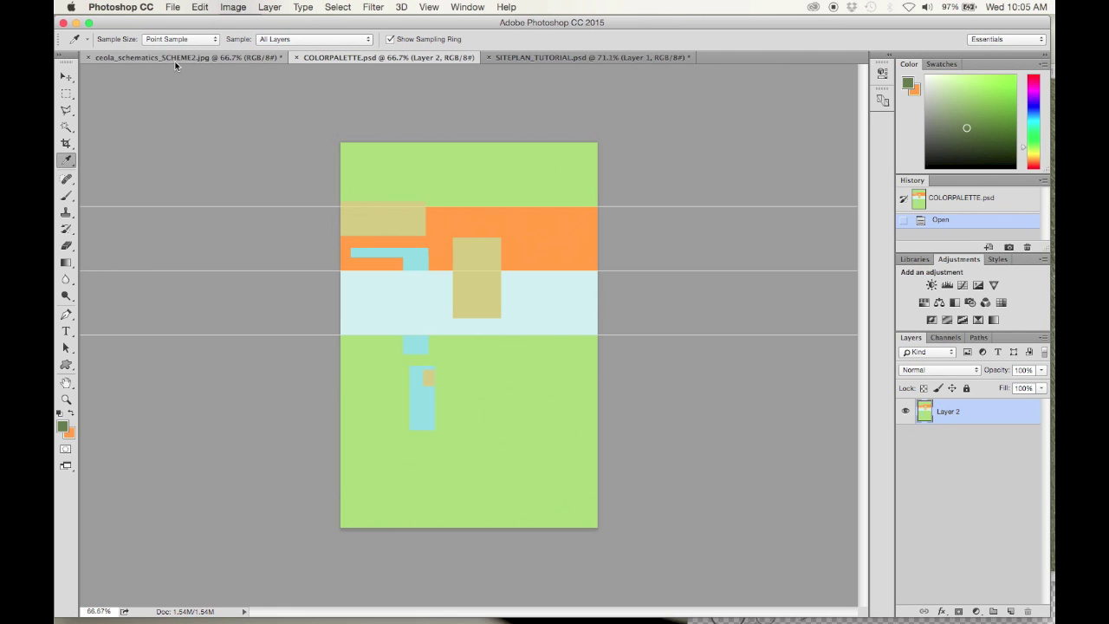
{"action": "left_click", "coordinate": [631, 62]}
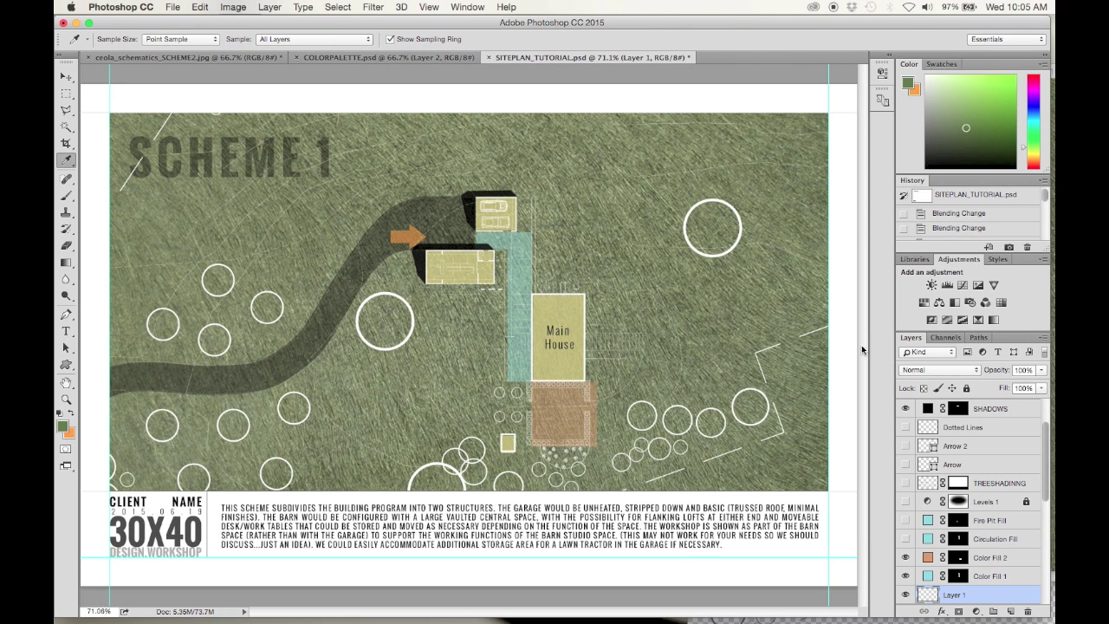
{"action": "left_click", "coordinate": [66, 196]}
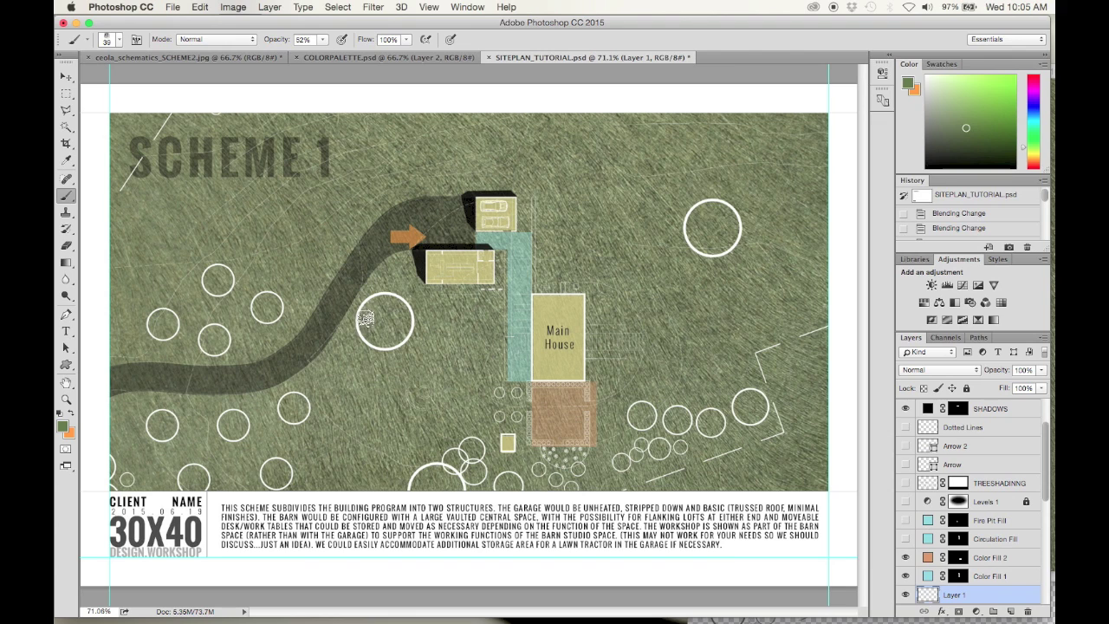
Step: Paint soft lighter green shading inside the left and right tree circles at 84% brush opacity
{"action": "left_click_drag", "start_coordinate": [375, 309], "coordinate": [368, 329]}
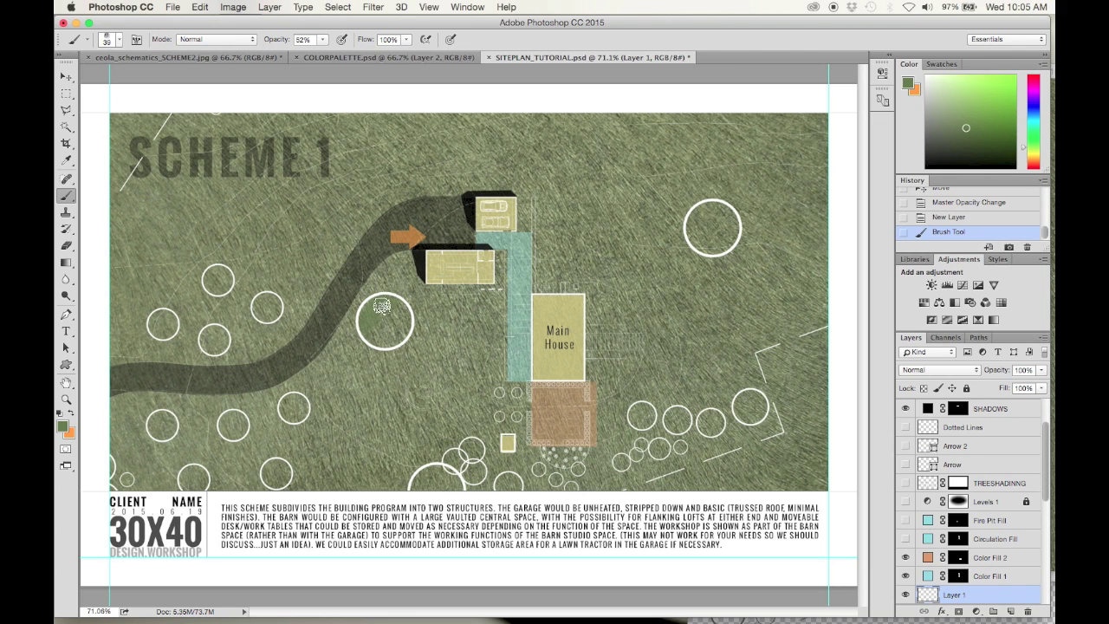
{"action": "left_click_drag", "start_coordinate": [381, 307], "coordinate": [392, 290]}
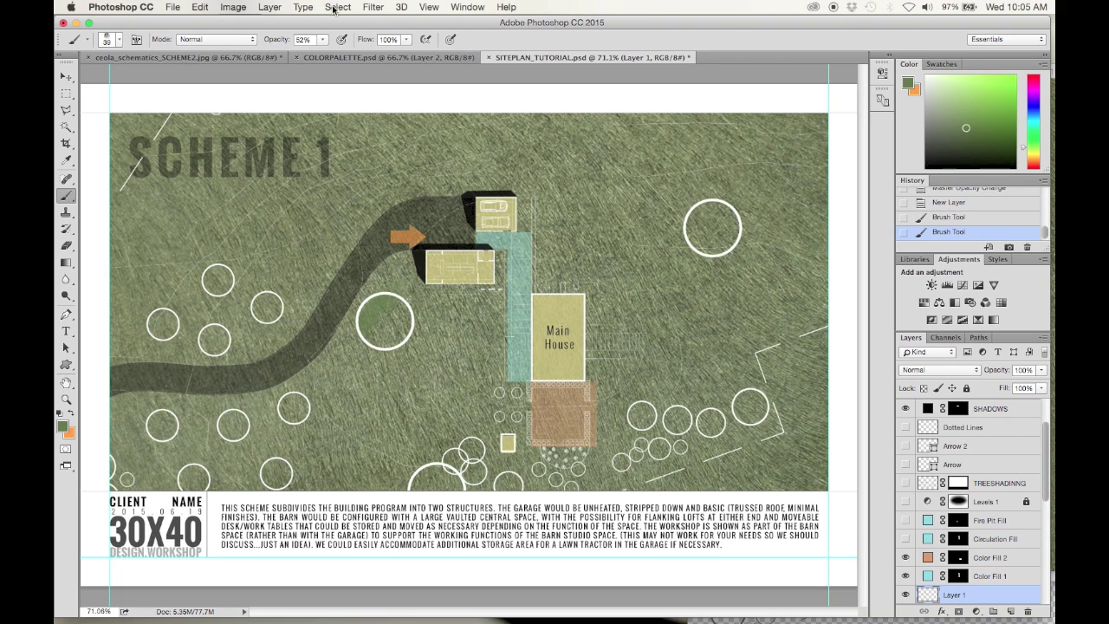
{"action": "left_click", "coordinate": [322, 39]}
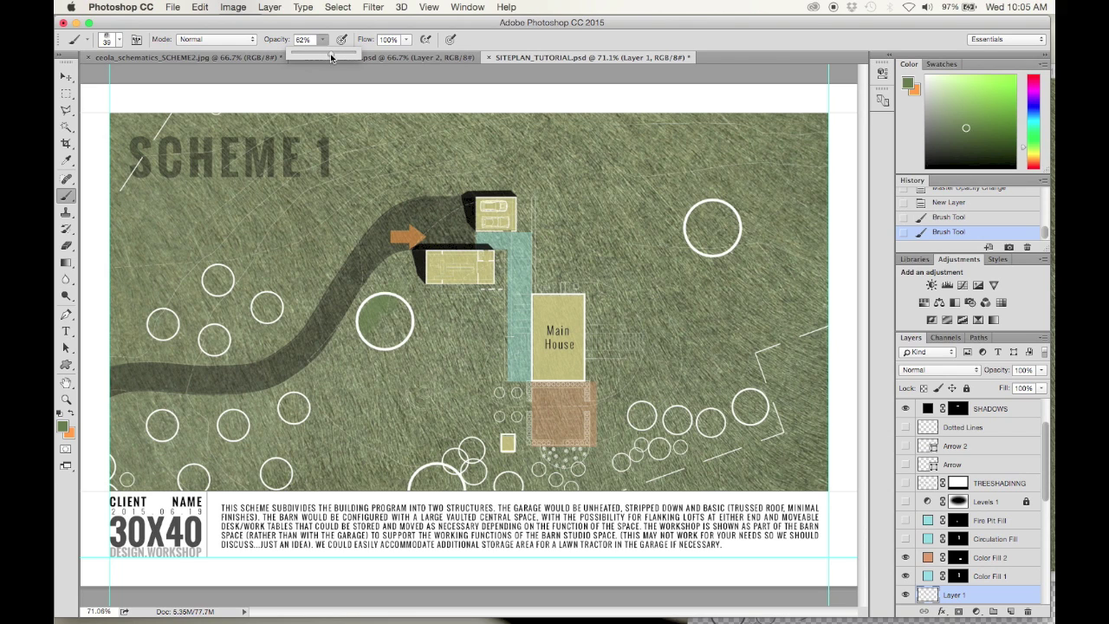
{"action": "left_click", "coordinate": [720, 215]}
{"action": "mouse_move", "coordinate": [694, 224]}
{"action": "left_mouse_down"}
{"action": "mouse_move", "coordinate": [717, 208]}
{"action": "mouse_move", "coordinate": [704, 230]}
{"action": "left_mouse_up"}
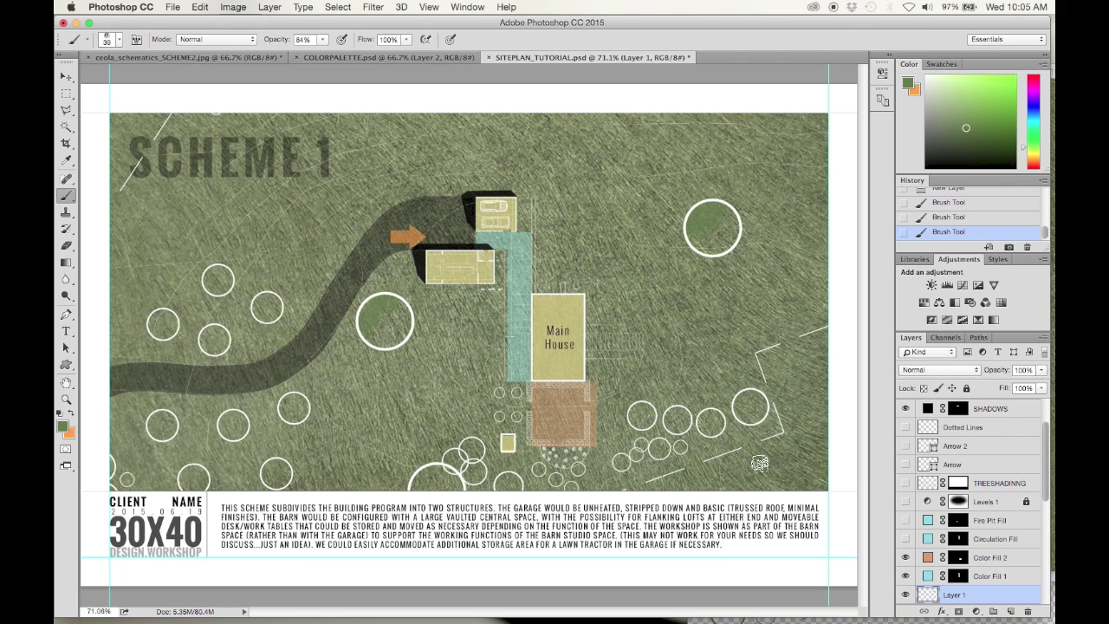
{"action": "left_click_drag", "start_coordinate": [751, 398], "coordinate": [637, 415]}
Step: Switch to a darker green and deepen the shading in the upper-right, lower-right and left circles
{"action": "left_click_drag", "start_coordinate": [964, 131], "coordinate": [975, 148]}
{"action": "mouse_move", "coordinate": [704, 211]}
{"action": "left_mouse_down"}
{"action": "mouse_move", "coordinate": [717, 208]}
{"action": "mouse_move", "coordinate": [697, 229]}
{"action": "left_mouse_up"}
{"action": "left_click_drag", "start_coordinate": [749, 400], "coordinate": [739, 406]}
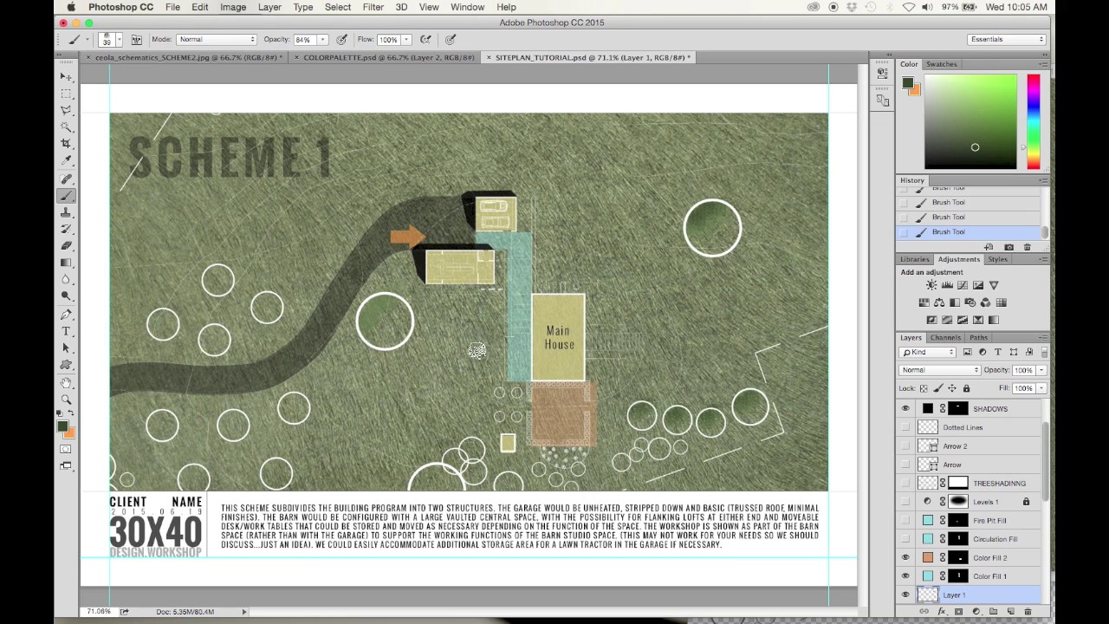
{"action": "mouse_move", "coordinate": [368, 315]}
{"action": "left_mouse_down"}
{"action": "mouse_move", "coordinate": [381, 299]}
{"action": "mouse_move", "coordinate": [371, 308]}
{"action": "left_mouse_up"}
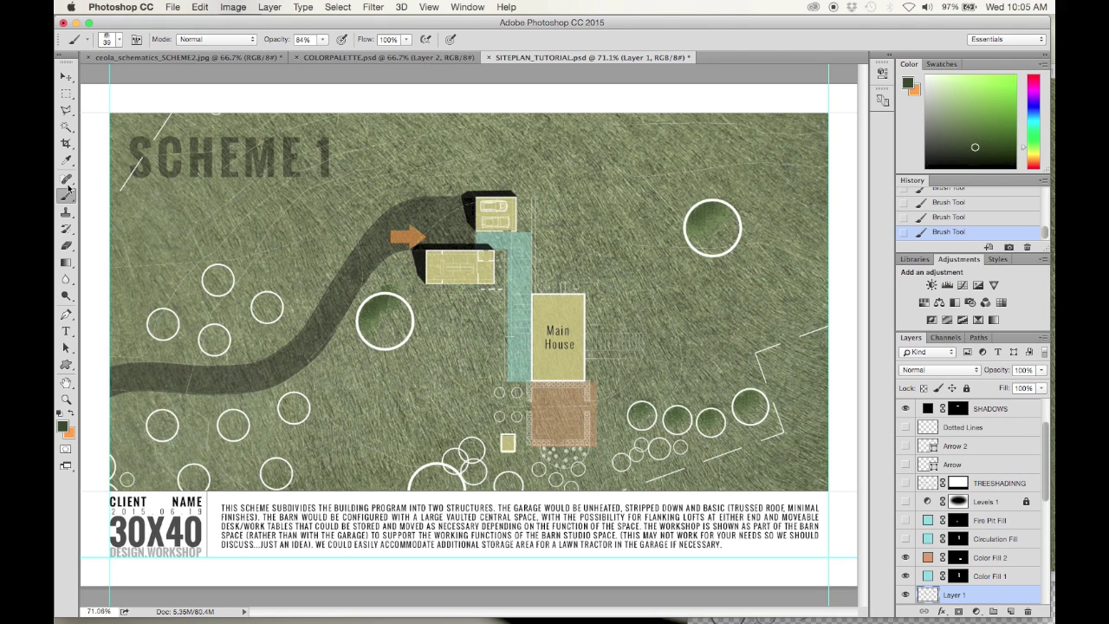
Step: Select the small upper-left tree circle and fill it with dark green Color Fill 4 at 46% opacity
{"action": "left_click", "coordinate": [66, 98]}
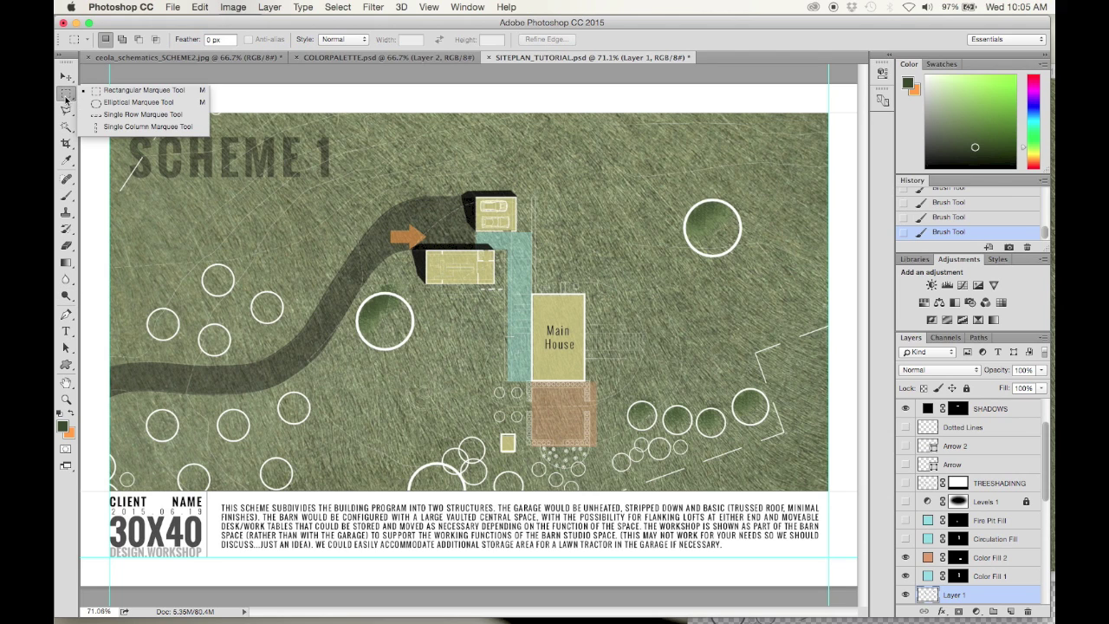
{"action": "left_click", "coordinate": [118, 103]}
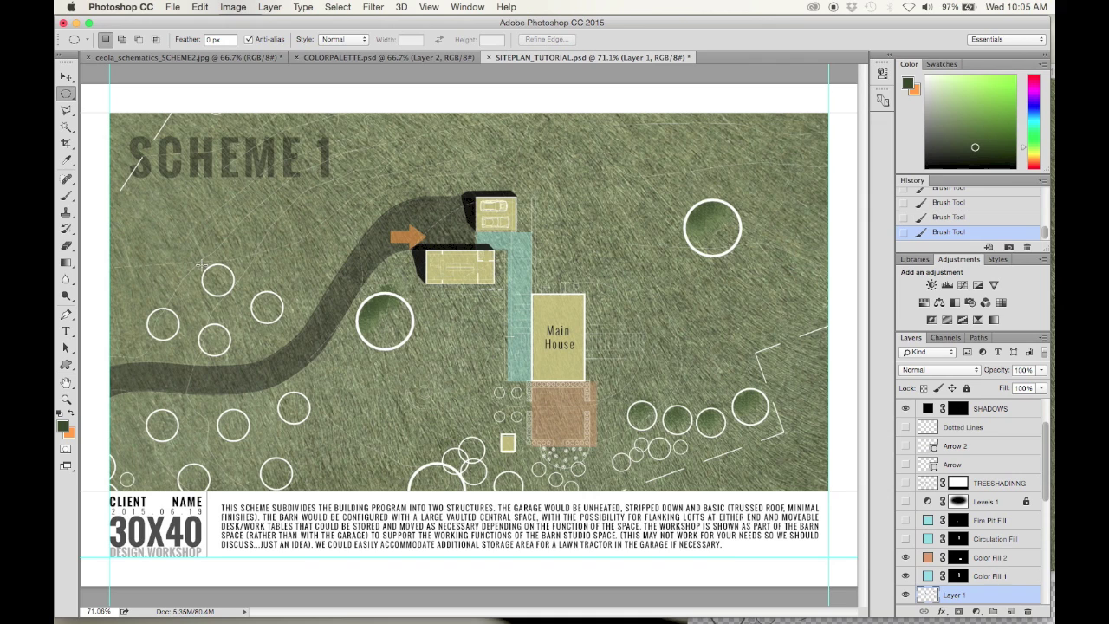
{"action": "left_click_drag", "start_coordinate": [202, 265], "coordinate": [234, 300]}
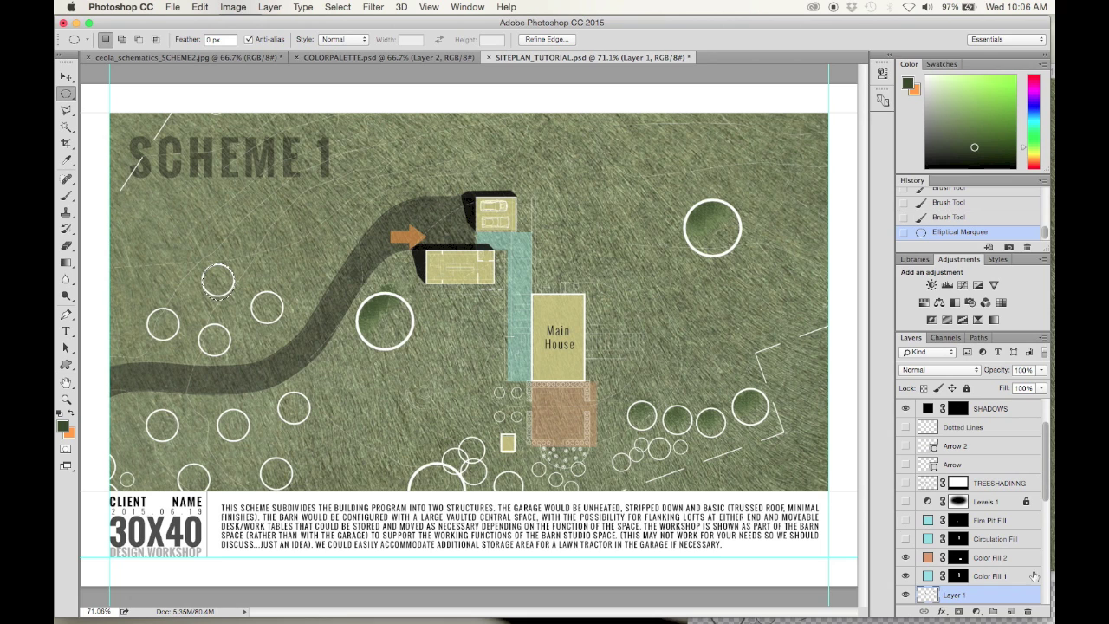
{"action": "left_click", "coordinate": [975, 610]}
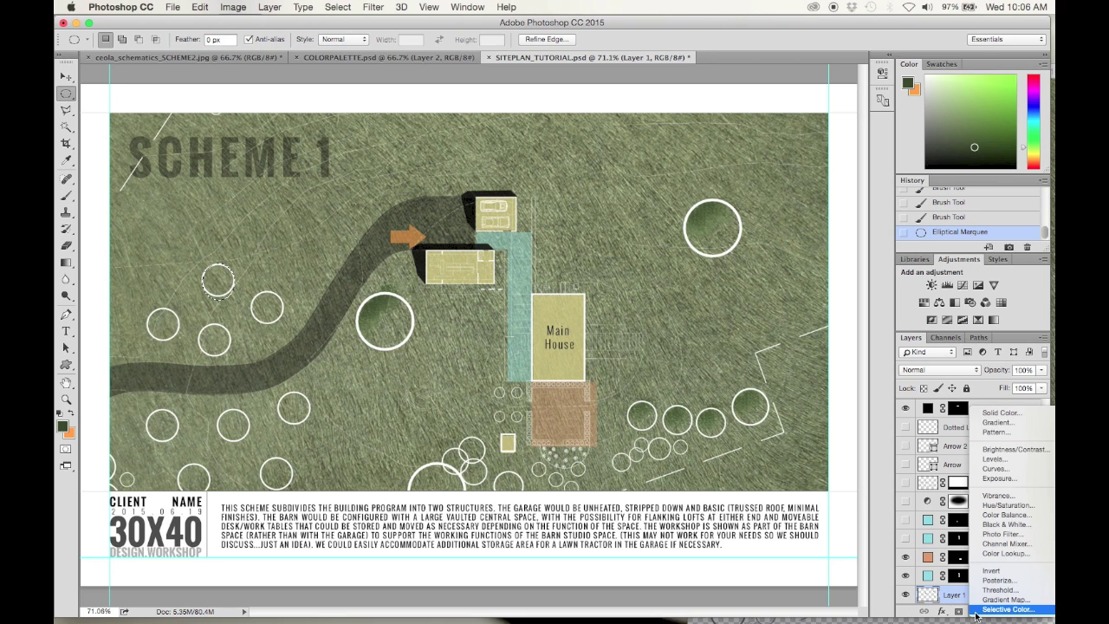
{"action": "left_click", "coordinate": [1001, 413]}
{"action": "left_click", "coordinate": [723, 208]}
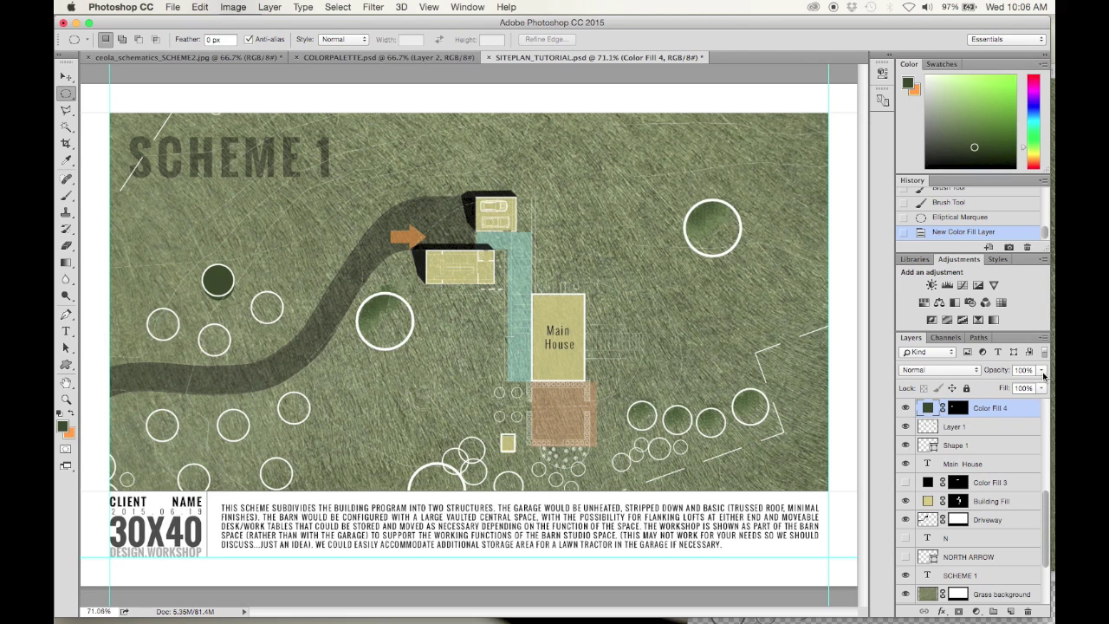
{"action": "left_click", "coordinate": [1042, 372]}
{"action": "left_click_drag", "start_coordinate": [1008, 387], "coordinate": [1010, 389]}
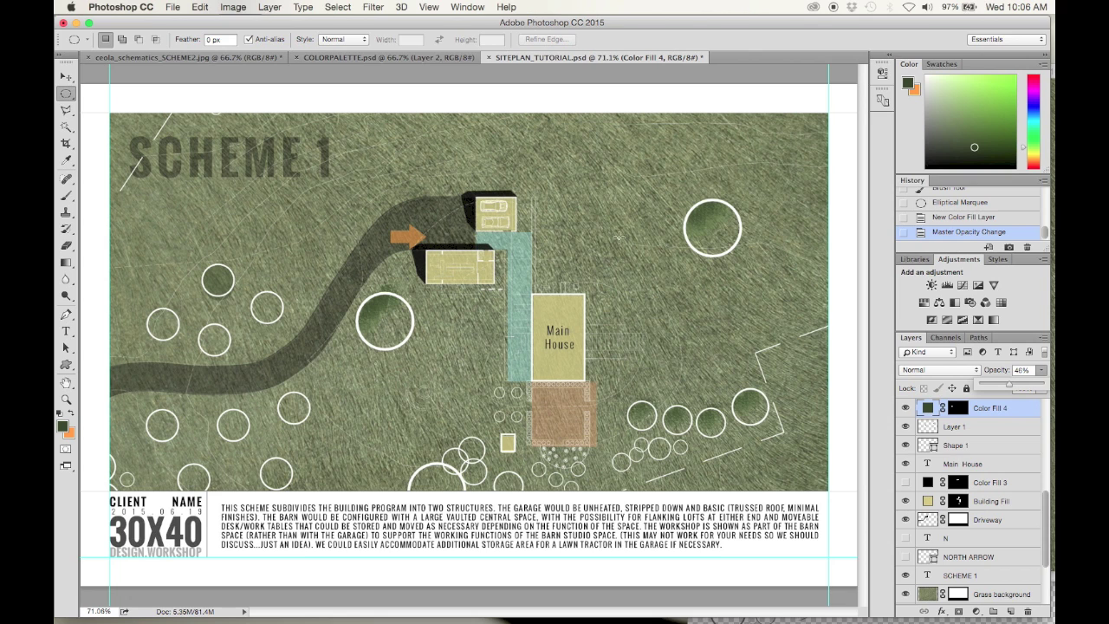
{"action": "left_click", "coordinate": [222, 58]}
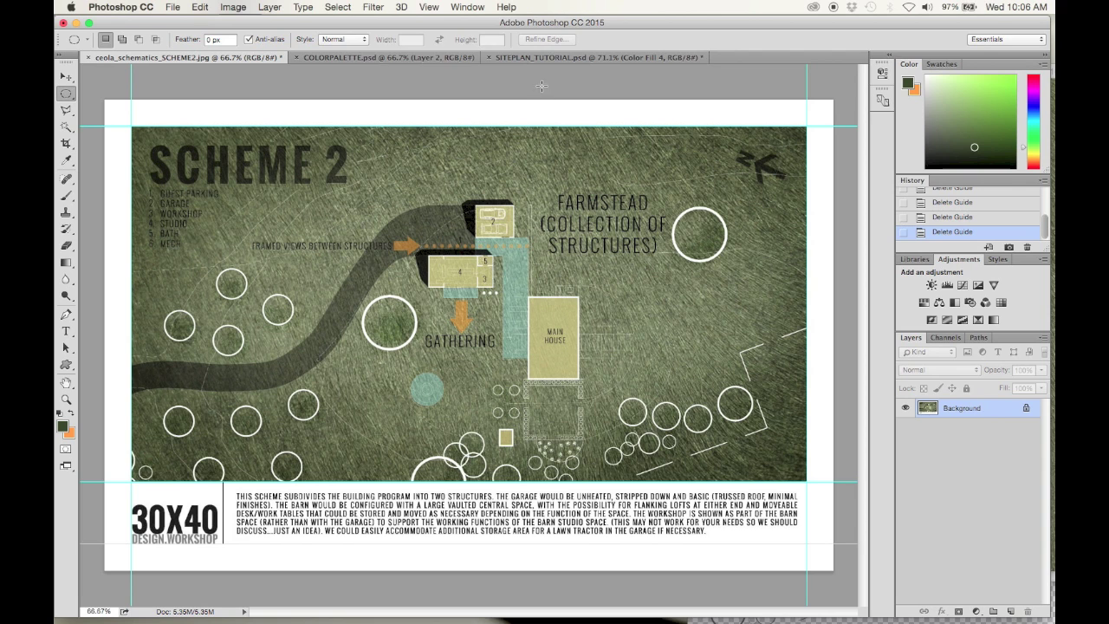
{"action": "left_click", "coordinate": [533, 59]}
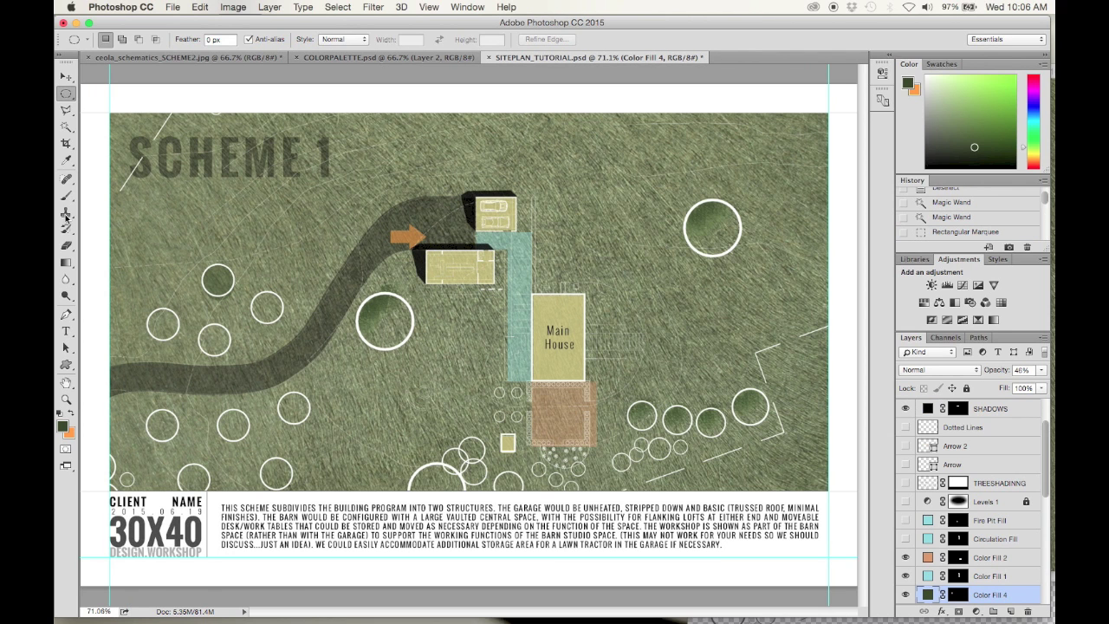
Step: Draw a large oval selection around the buildings and drive, then feather it by 100 pixels
{"action": "left_click", "coordinate": [64, 97]}
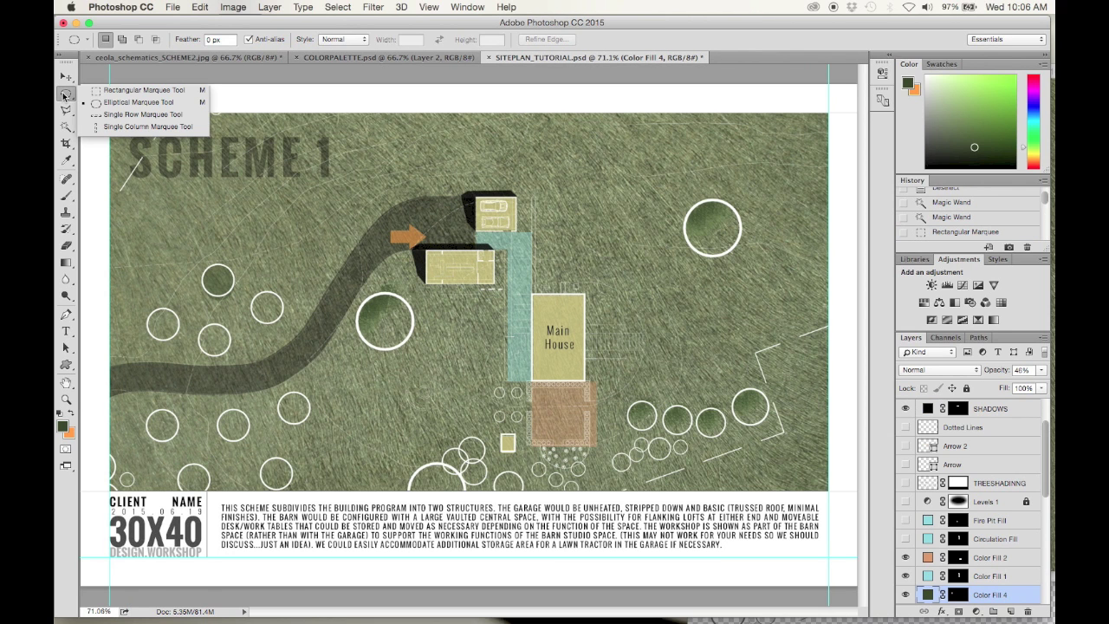
{"action": "left_click", "coordinate": [126, 100]}
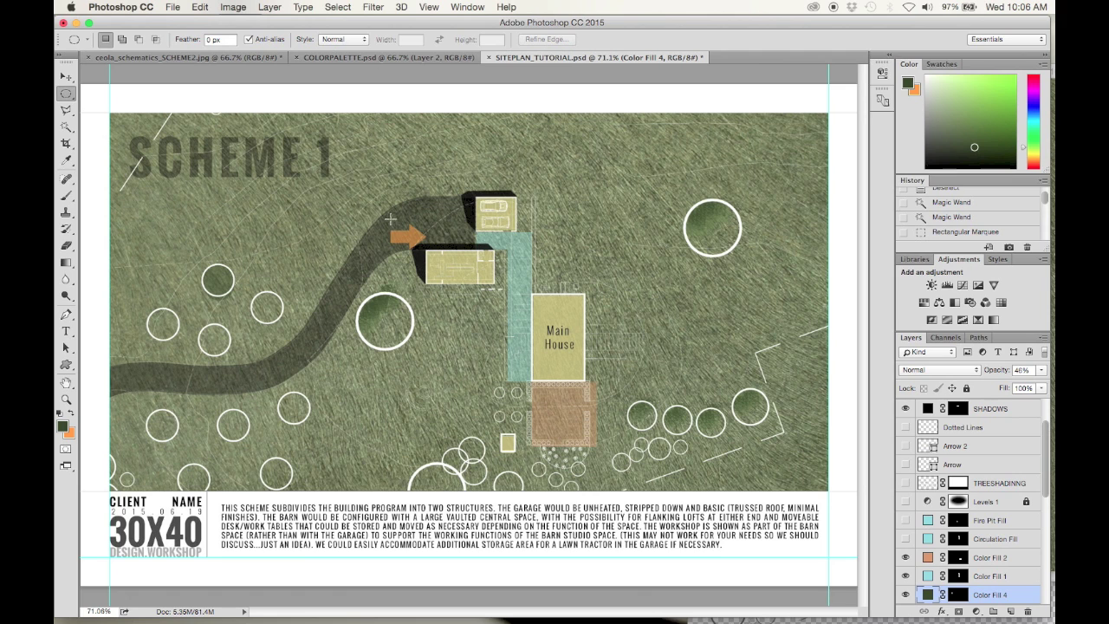
{"action": "left_click_drag", "start_coordinate": [270, 190], "coordinate": [724, 433]}
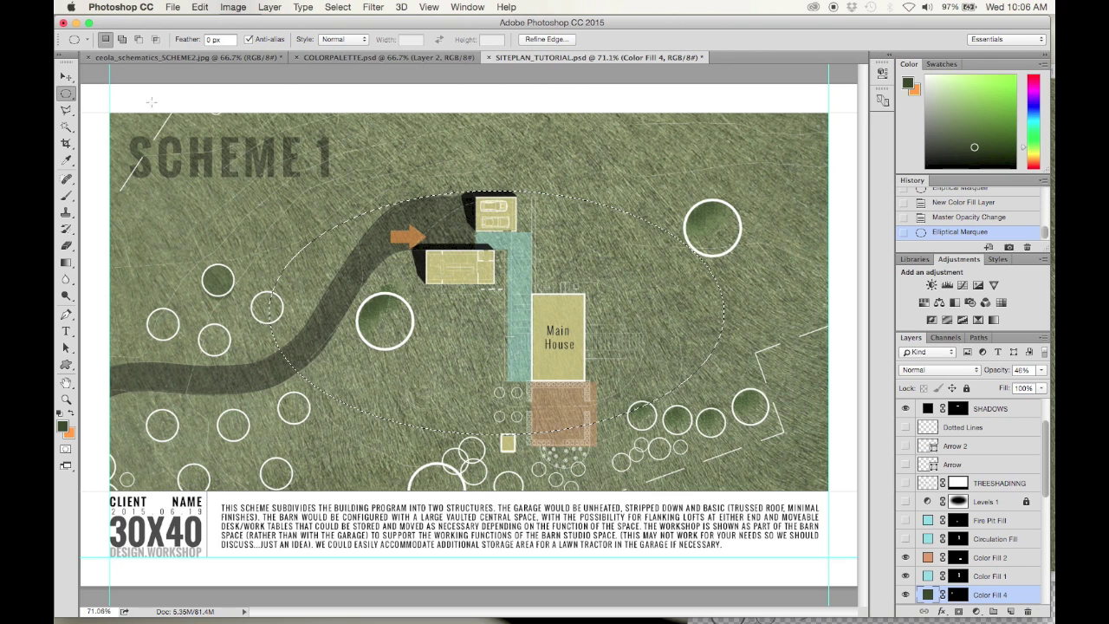
{"action": "mouse_move", "coordinate": [409, 265]}
{"action": "left_mouse_down"}
{"action": "mouse_move", "coordinate": [420, 250]}
{"action": "mouse_move", "coordinate": [421, 264]}
{"action": "left_mouse_up"}
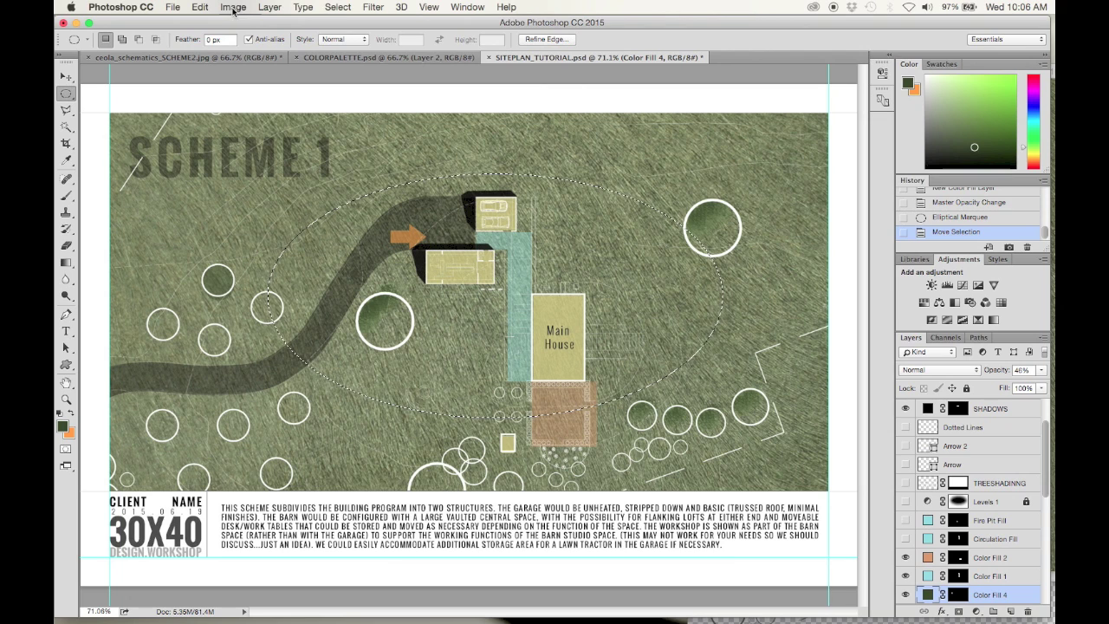
{"action": "left_click", "coordinate": [338, 6]}
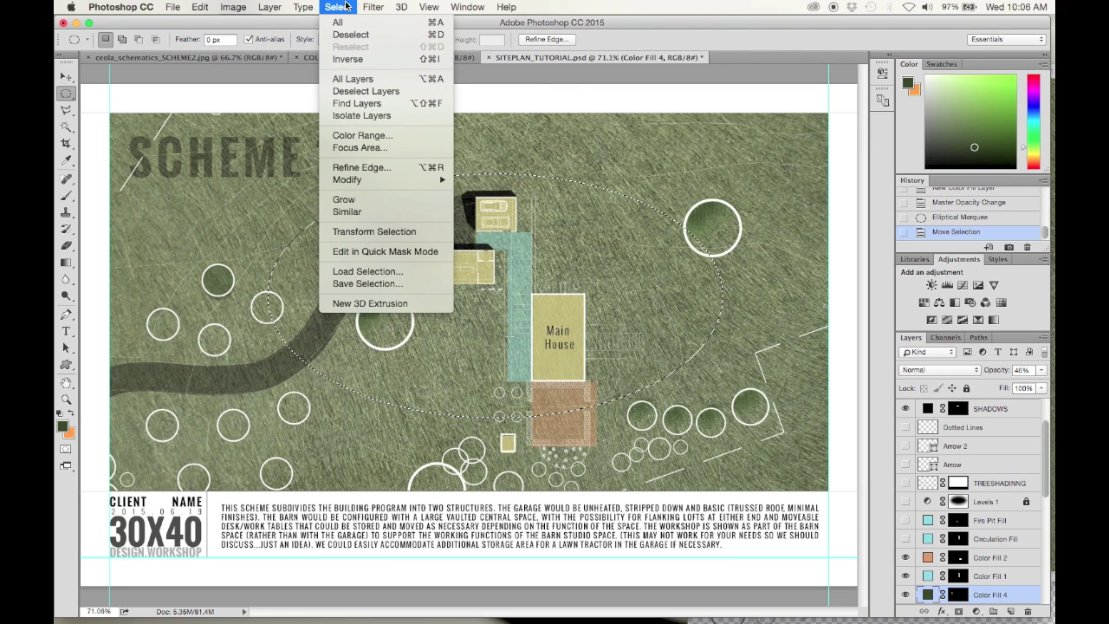
{"action": "mouse_move", "coordinate": [333, 179]}
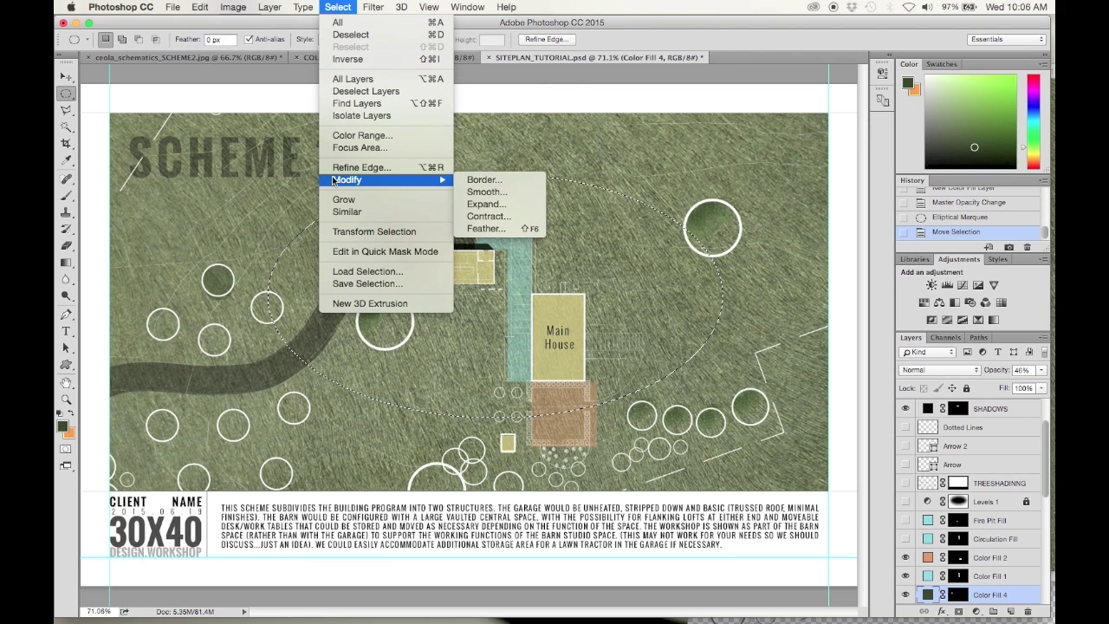
{"action": "left_click", "coordinate": [485, 229]}
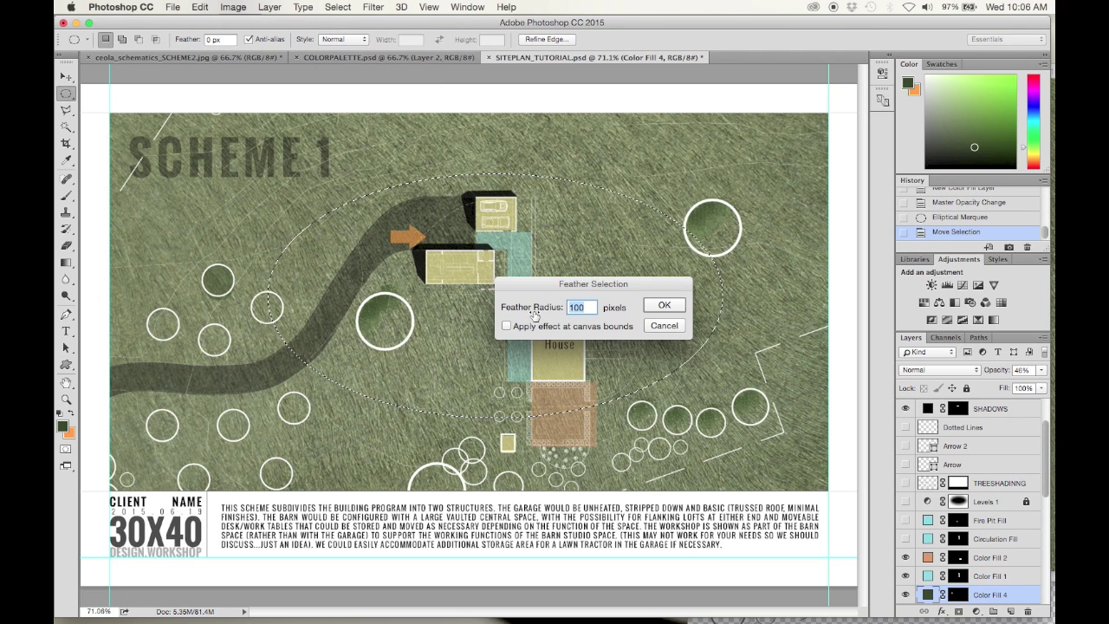
{"action": "left_click", "coordinate": [663, 305]}
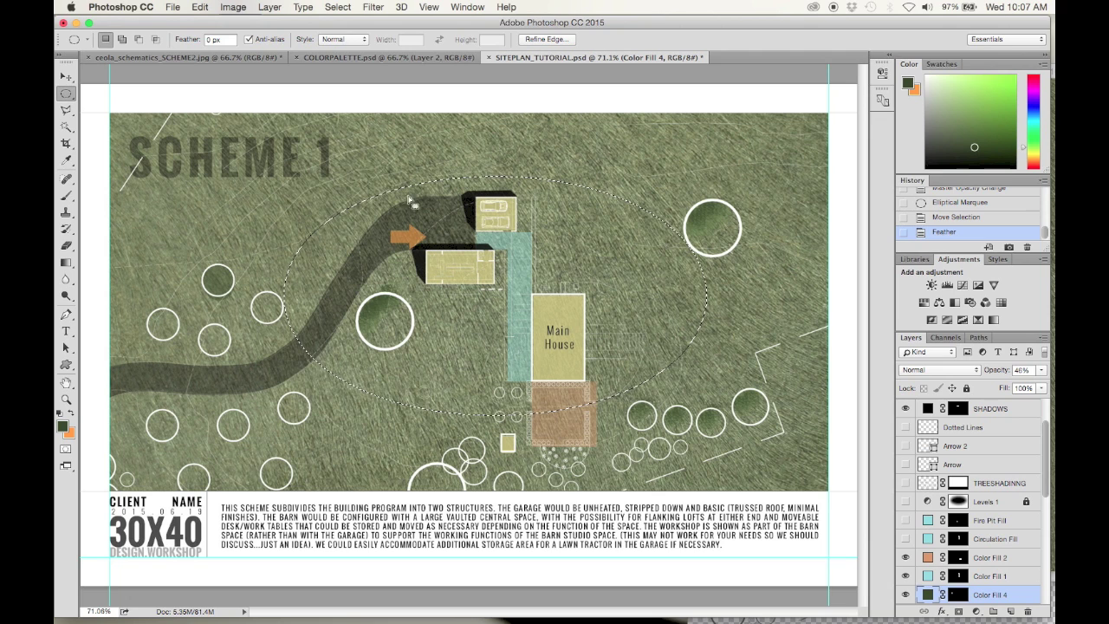
Step: Invert the feathered selection and add a Levels 2 adjustment darkening the outer midtones
{"action": "left_click", "coordinate": [338, 7]}
{"action": "left_click", "coordinate": [347, 61]}
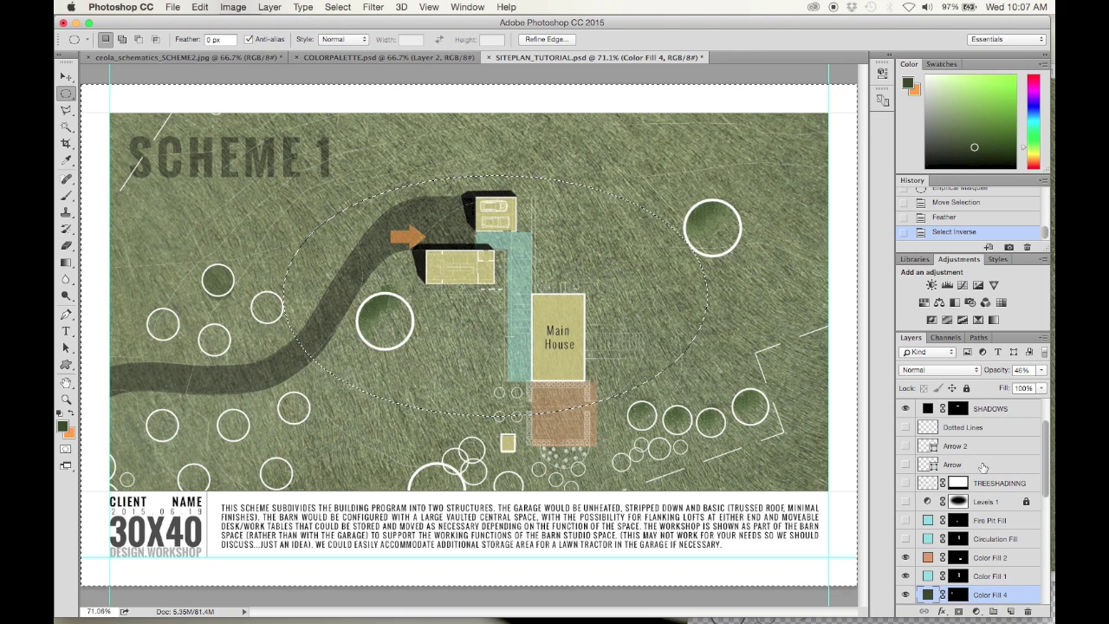
{"action": "left_click", "coordinate": [976, 611]}
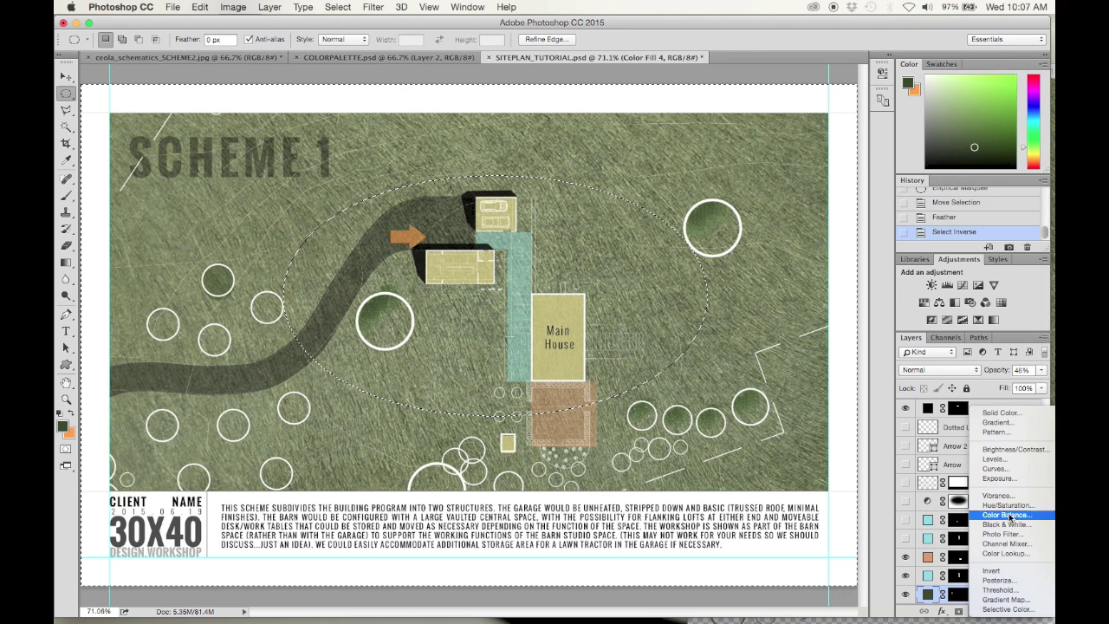
{"action": "left_click", "coordinate": [994, 459]}
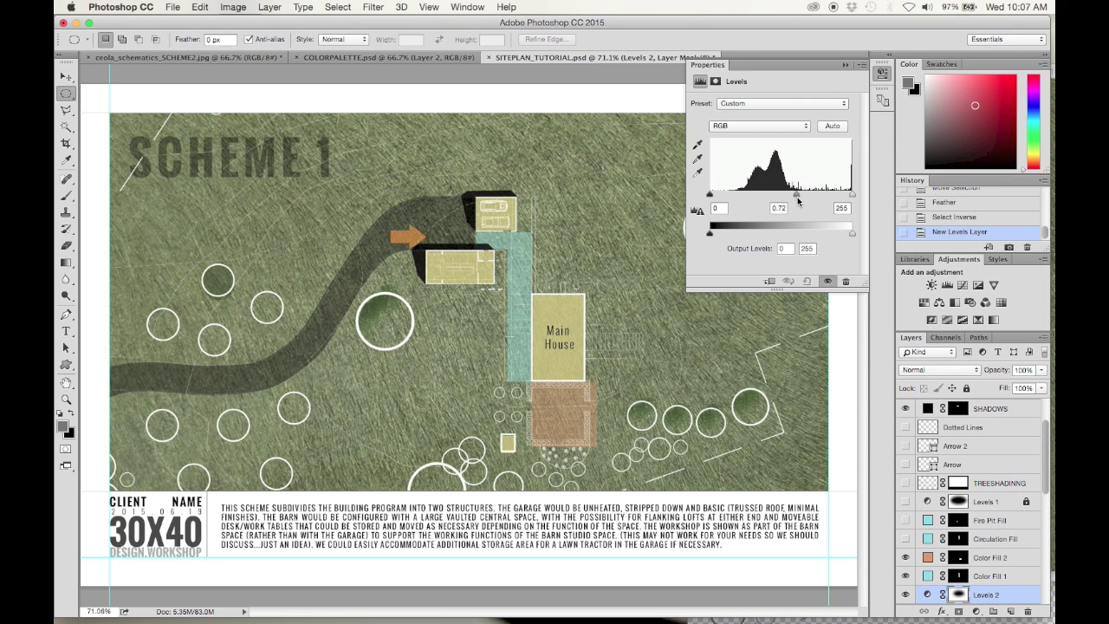
{"action": "mouse_move", "coordinate": [798, 201]}
{"action": "left_mouse_down"}
{"action": "mouse_move", "coordinate": [819, 200]}
{"action": "mouse_move", "coordinate": [803, 199]}
{"action": "left_mouse_up"}
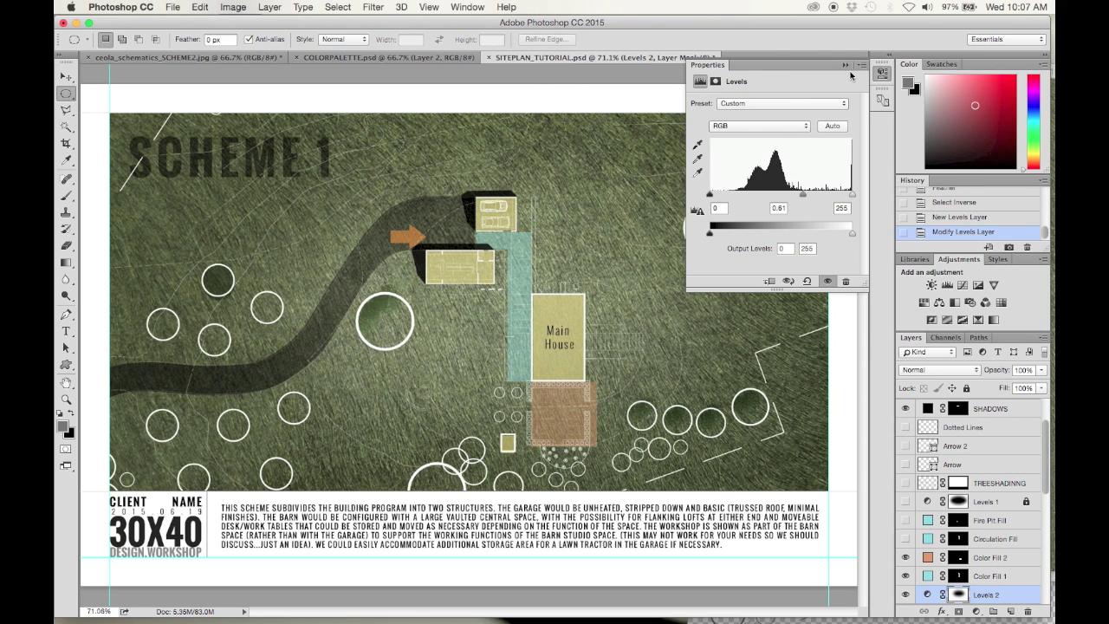
{"action": "left_click", "coordinate": [846, 67]}
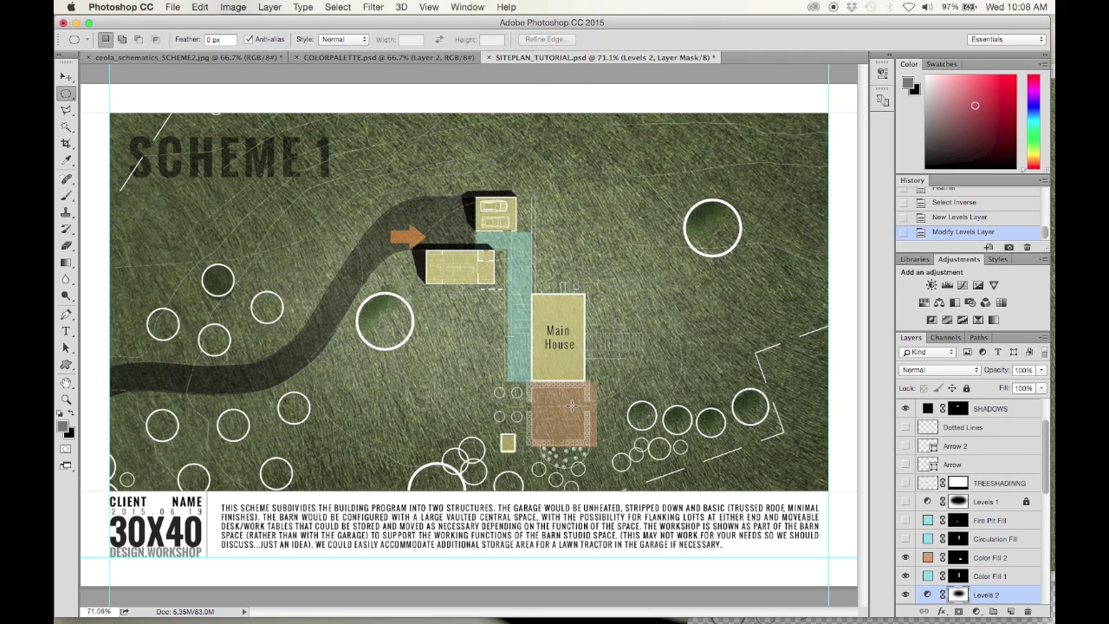
{"action": "left_click", "coordinate": [67, 93]}
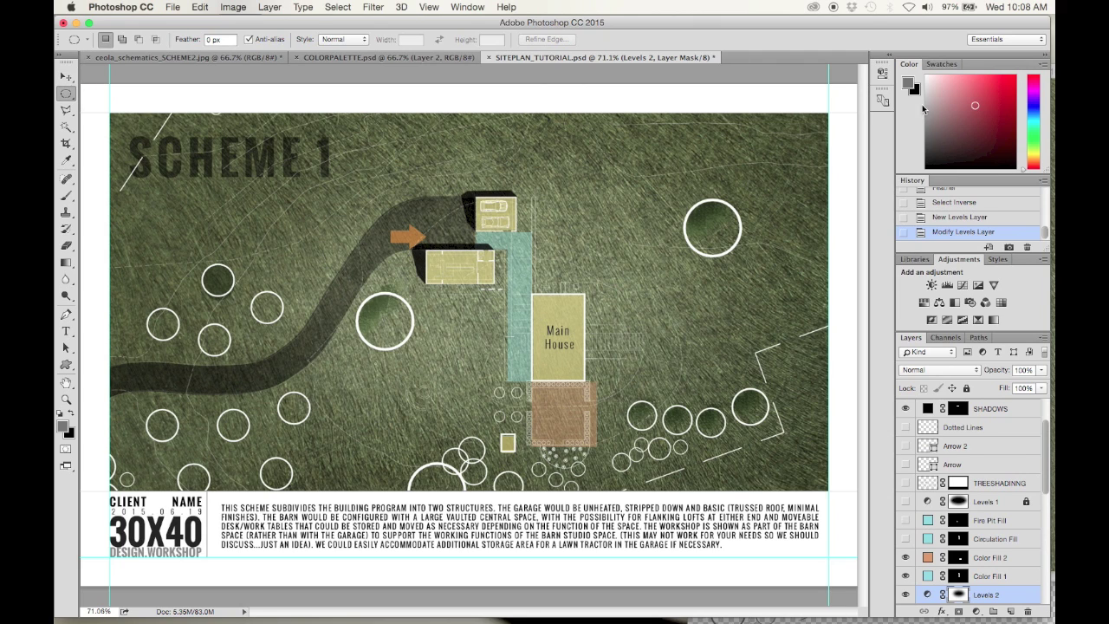